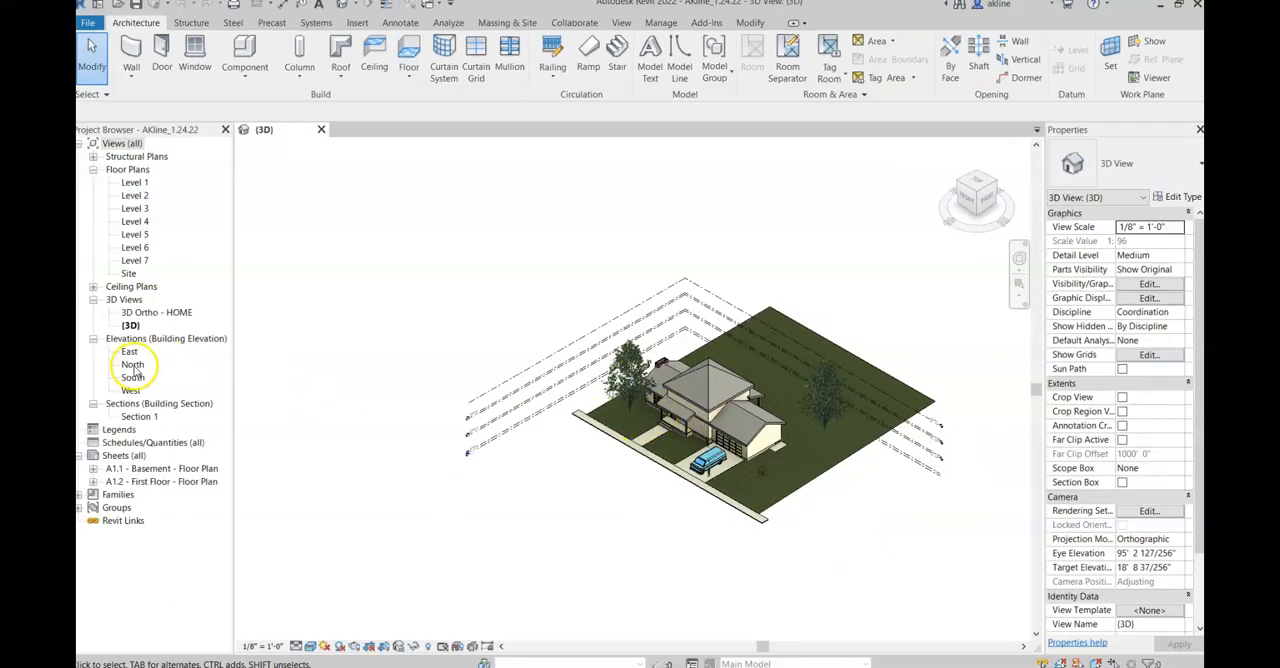
# Step: Open the North elevation and examine the building's levels and their heights
pyautogui.doubleClick(132, 364)
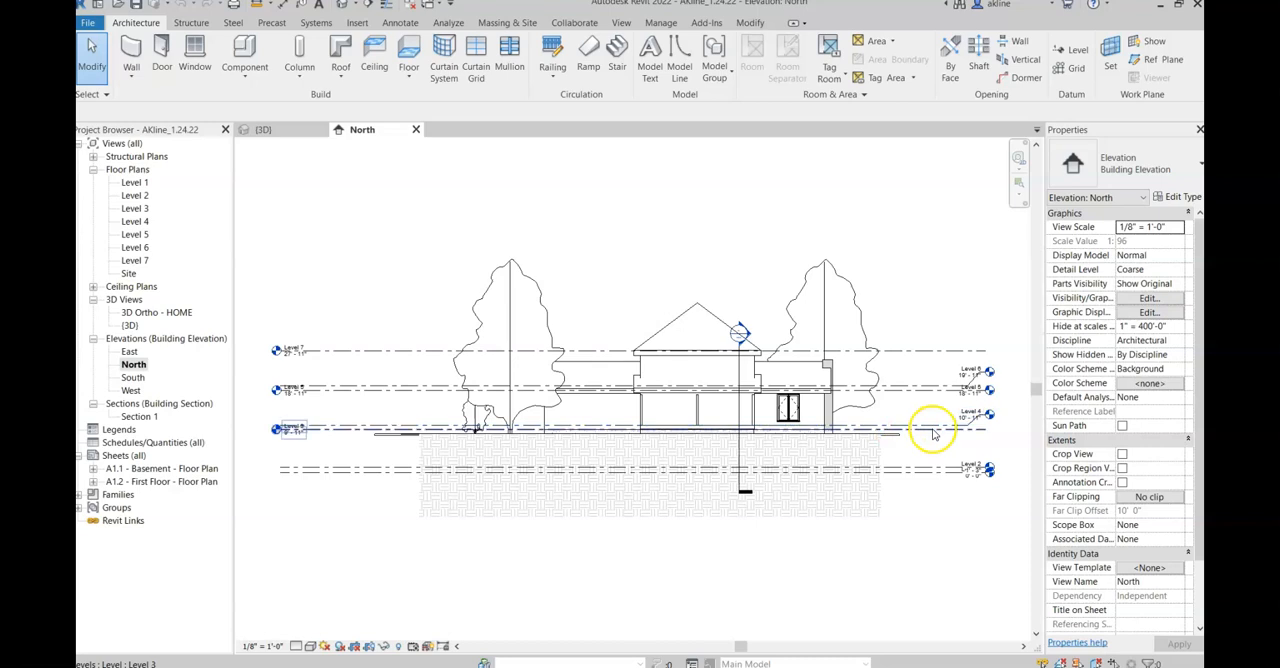
pyautogui.scroll(2, 924, 434)
pyautogui.moveTo(906, 410); pyautogui.dragTo(855, 421, button='middle')
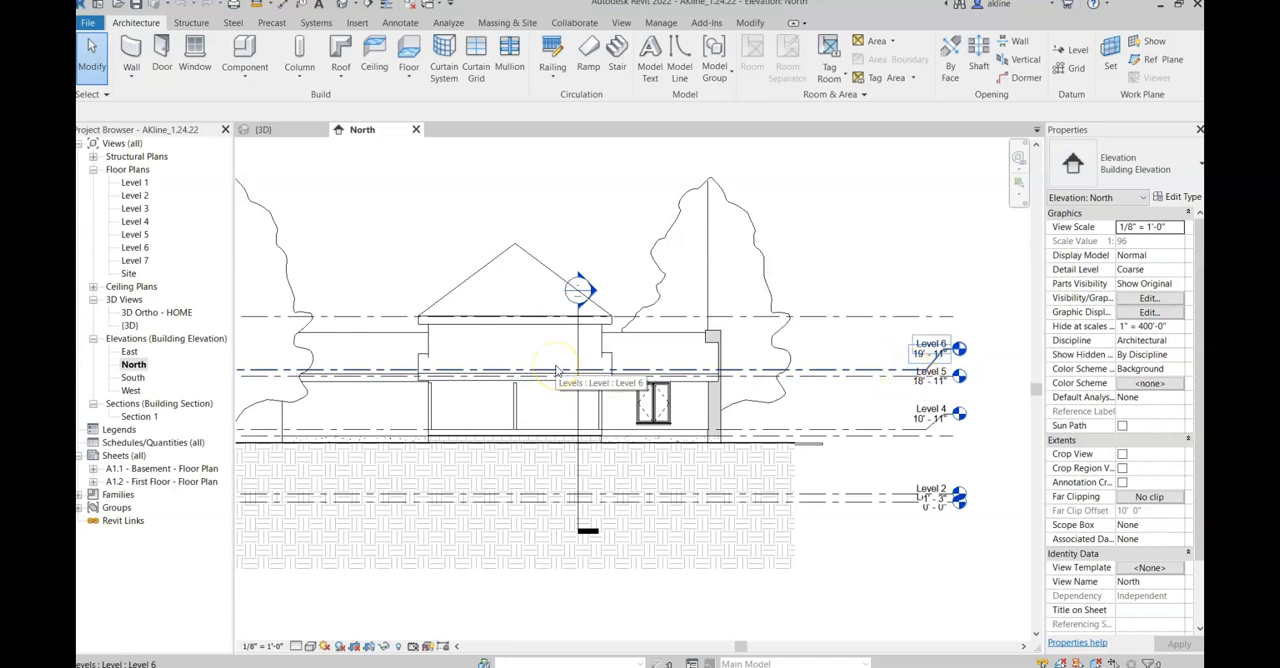
# Step: Open the Level 4 floor plan and check its view range settings
pyautogui.doubleClick(135, 222)
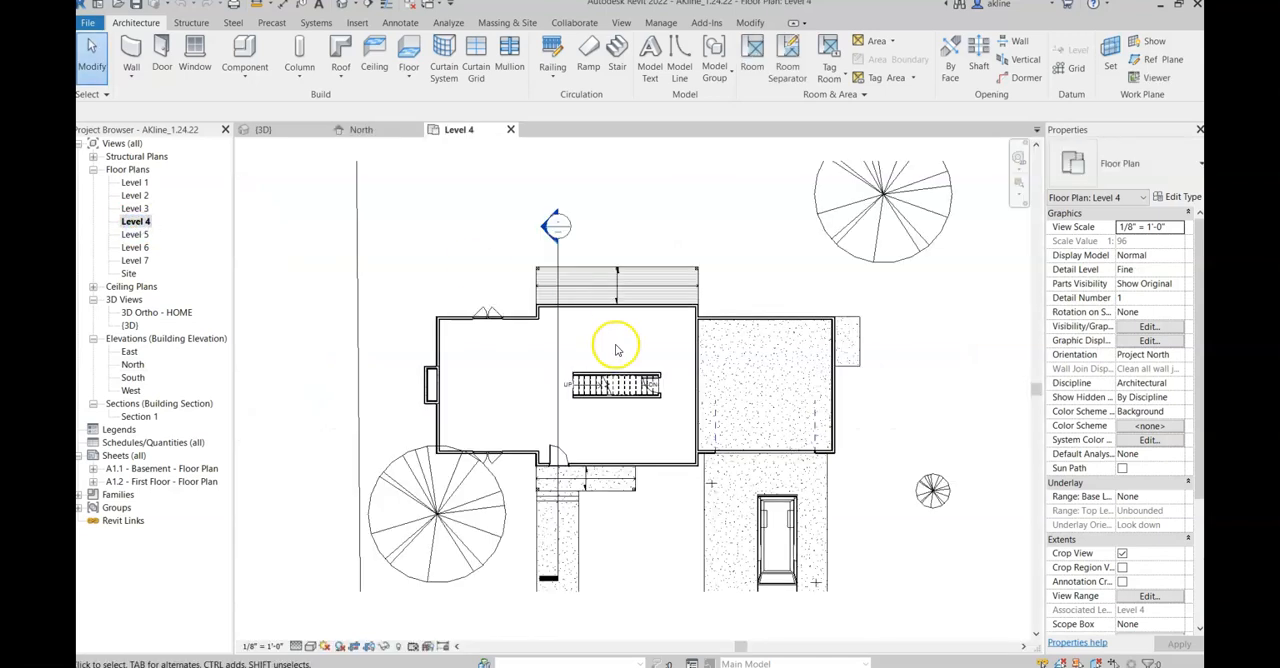
pyautogui.scroll(2, 617, 350)
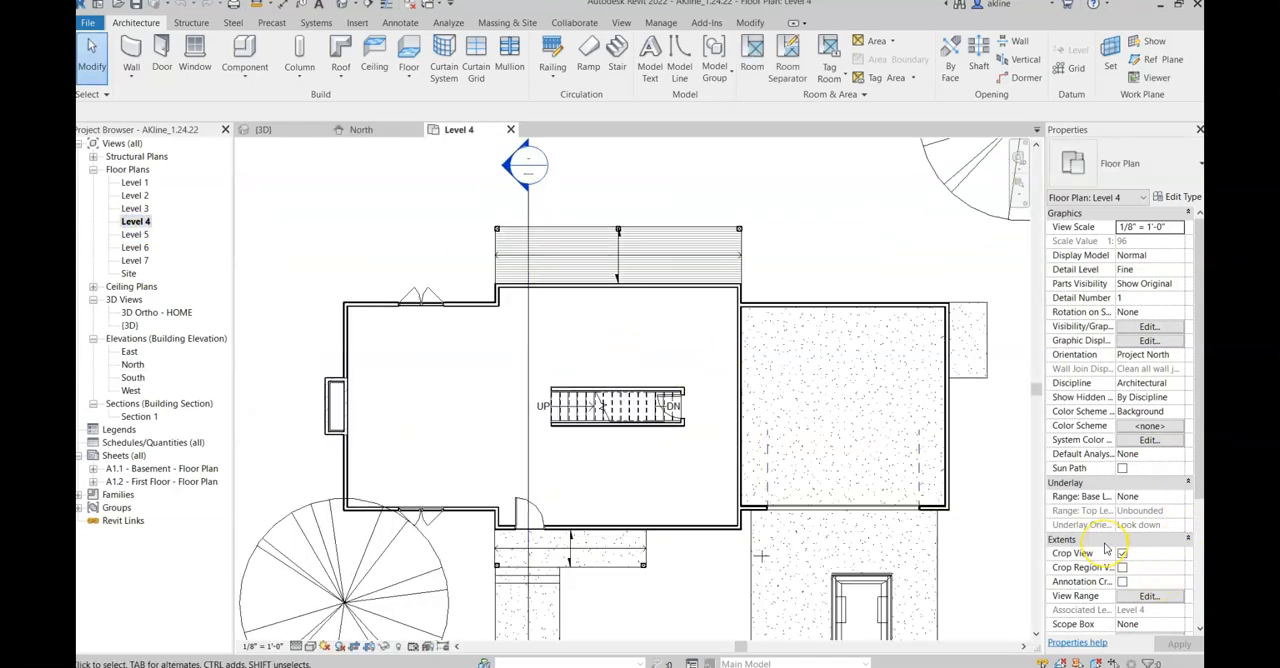
pyautogui.click(1152, 598)
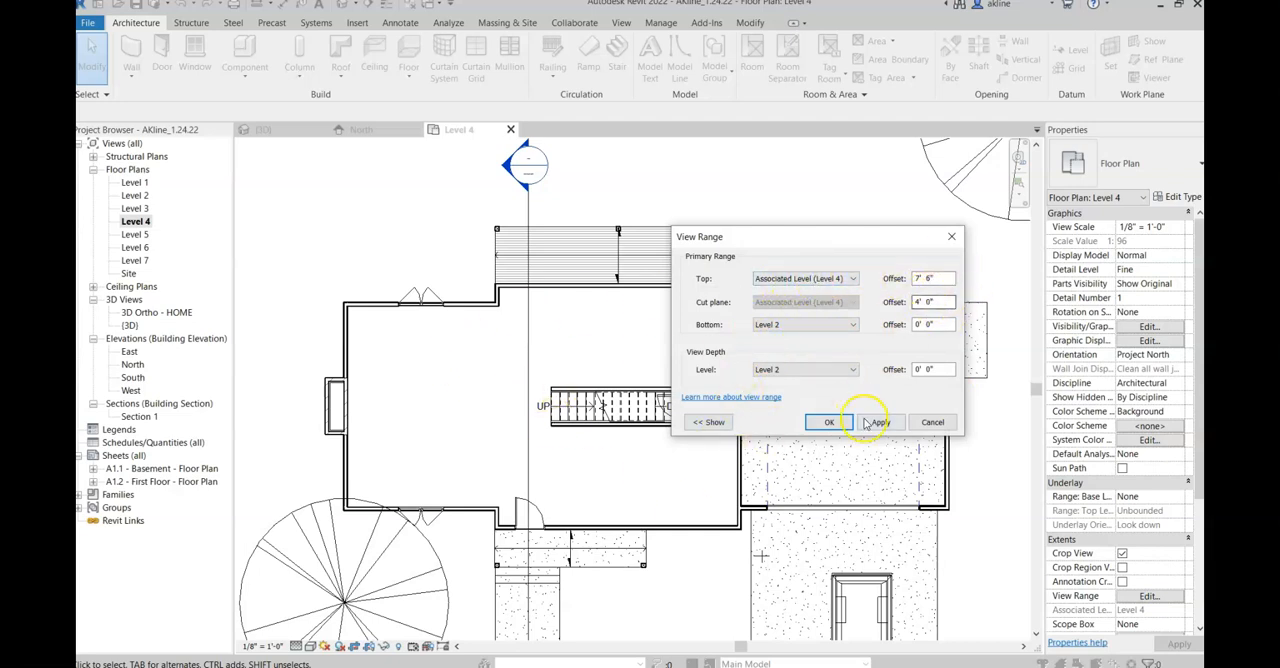
pyautogui.click(830, 422)
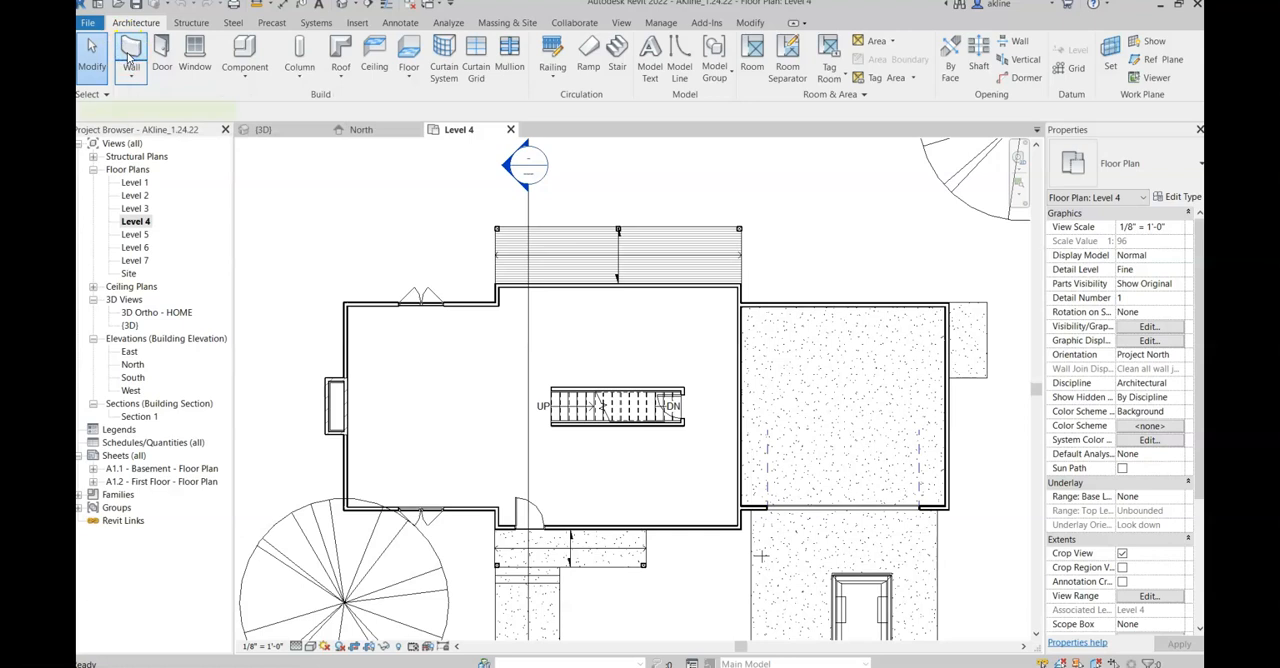
# Step: Start the Wall tool and choose the basic wall type Interior - Wall
pyautogui.click(130, 60)
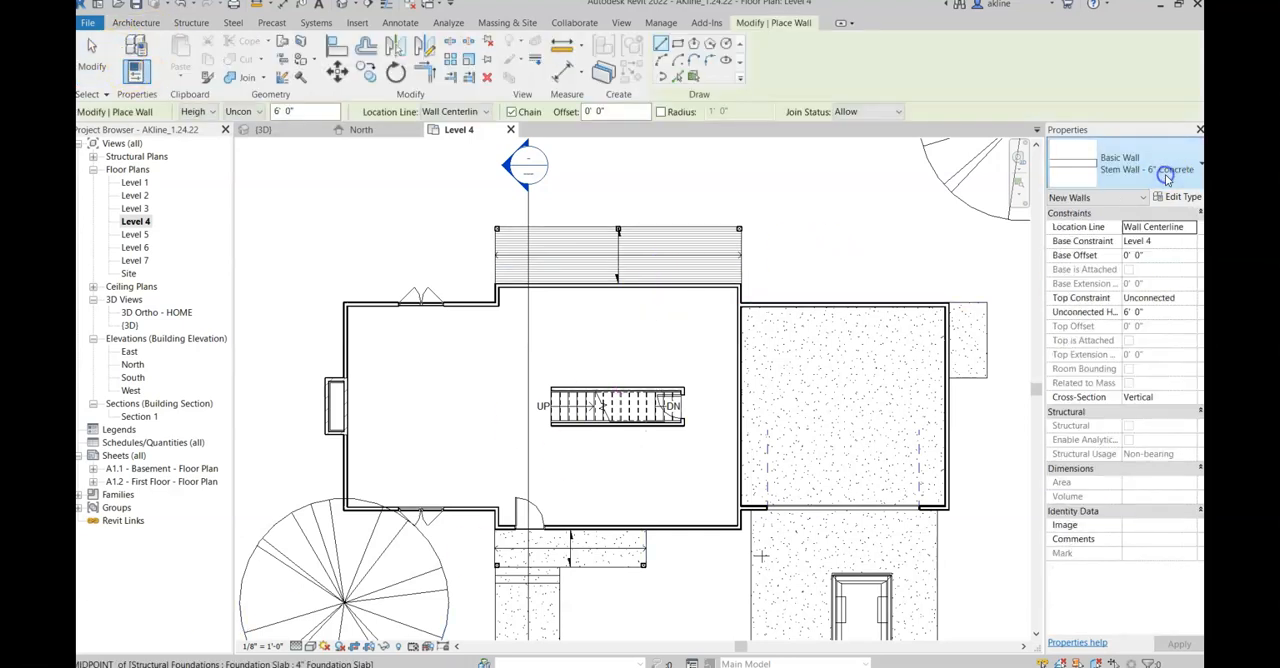
pyautogui.click(1165, 175)
pyautogui.click(1127, 240)
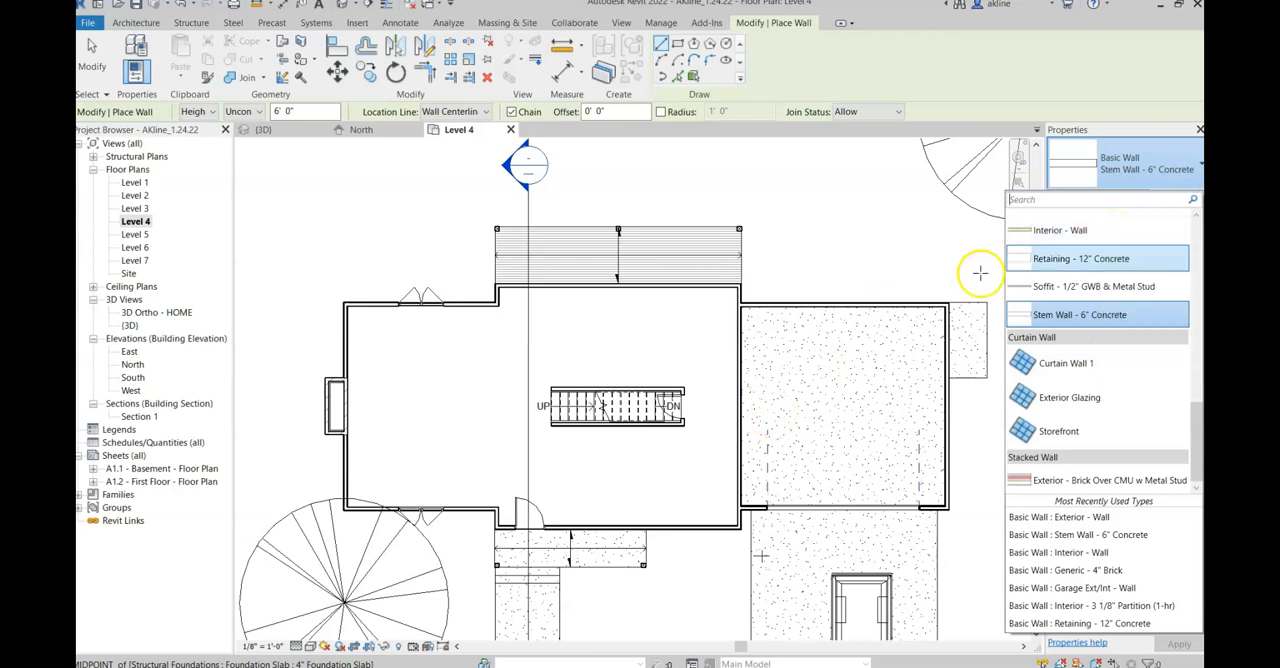
pyautogui.click(1094, 229)
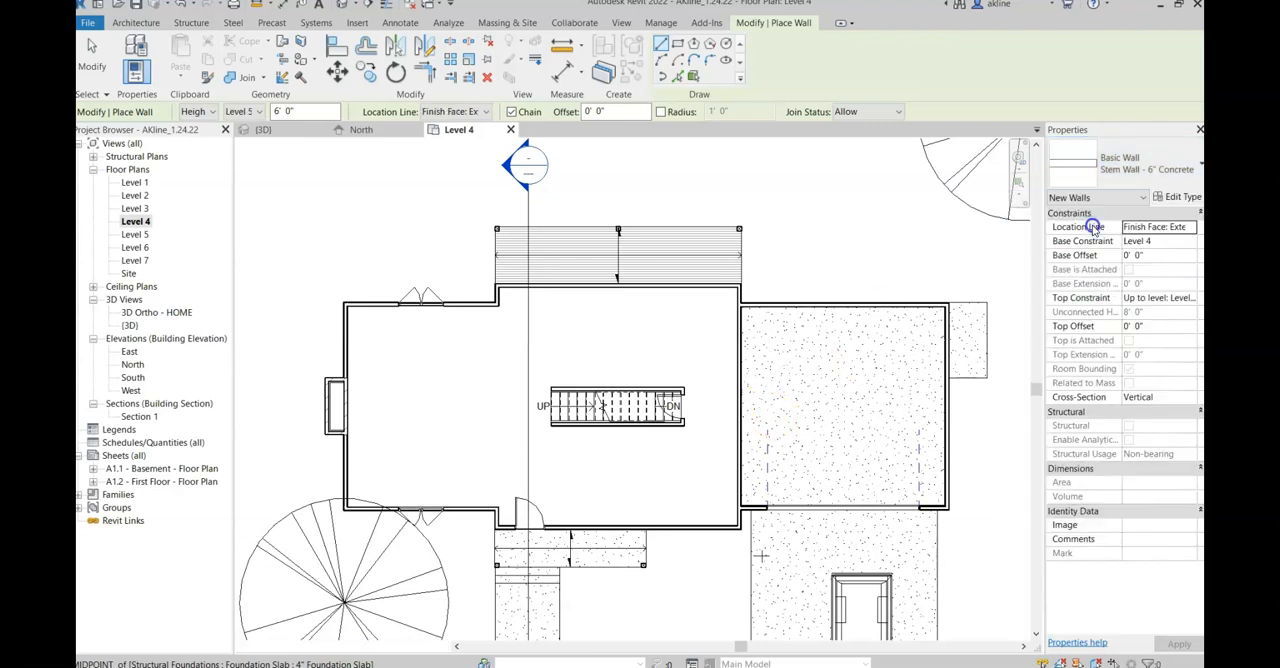
# Step: Examine the layers and thicknesses in the Interior - Wall type's structure
pyautogui.click(1167, 196)
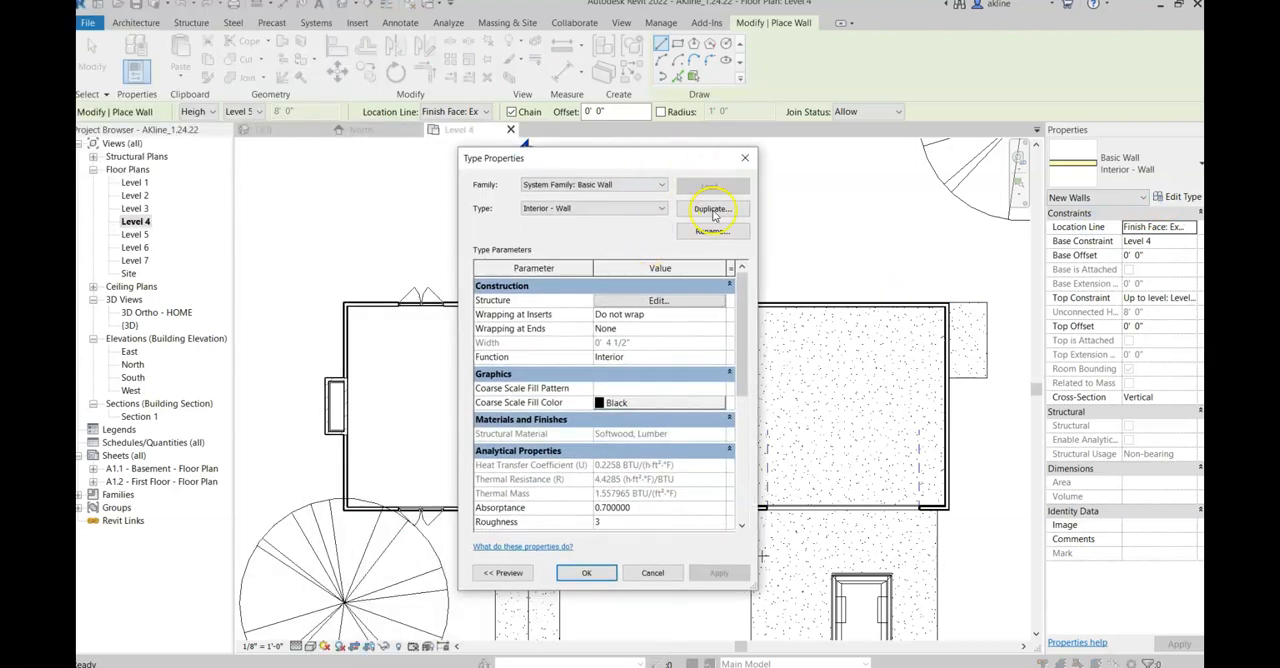
pyautogui.click(690, 302)
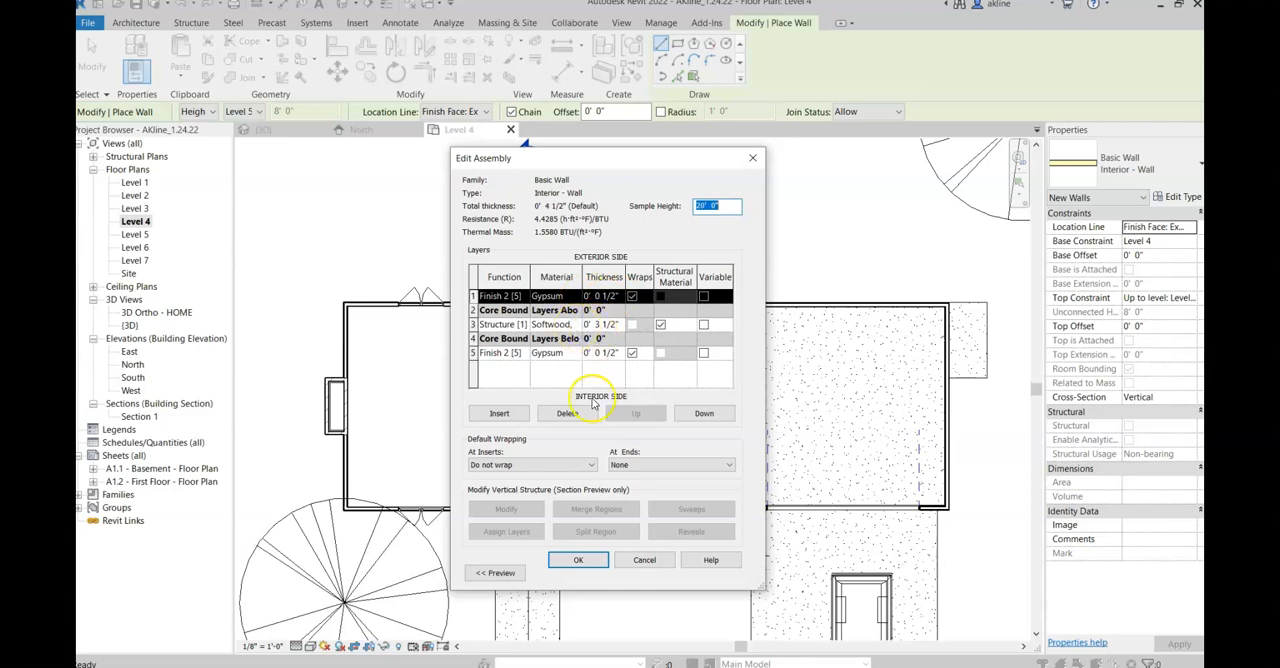
pyautogui.click(580, 560)
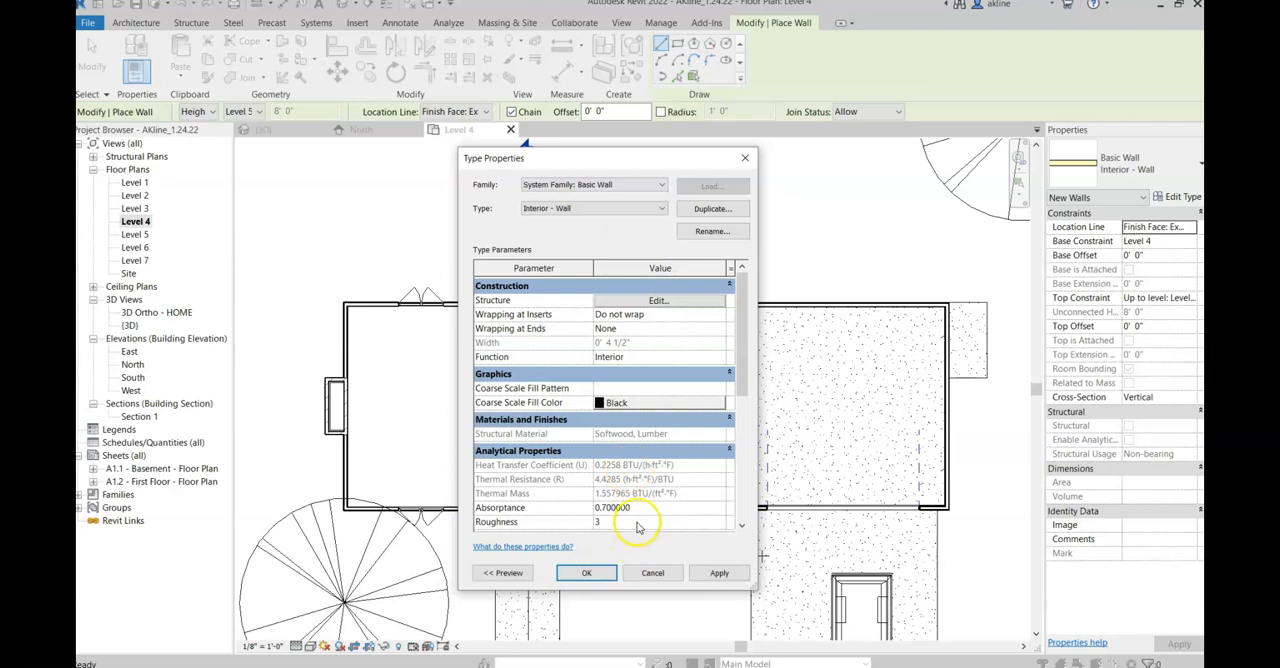
pyautogui.click(588, 573)
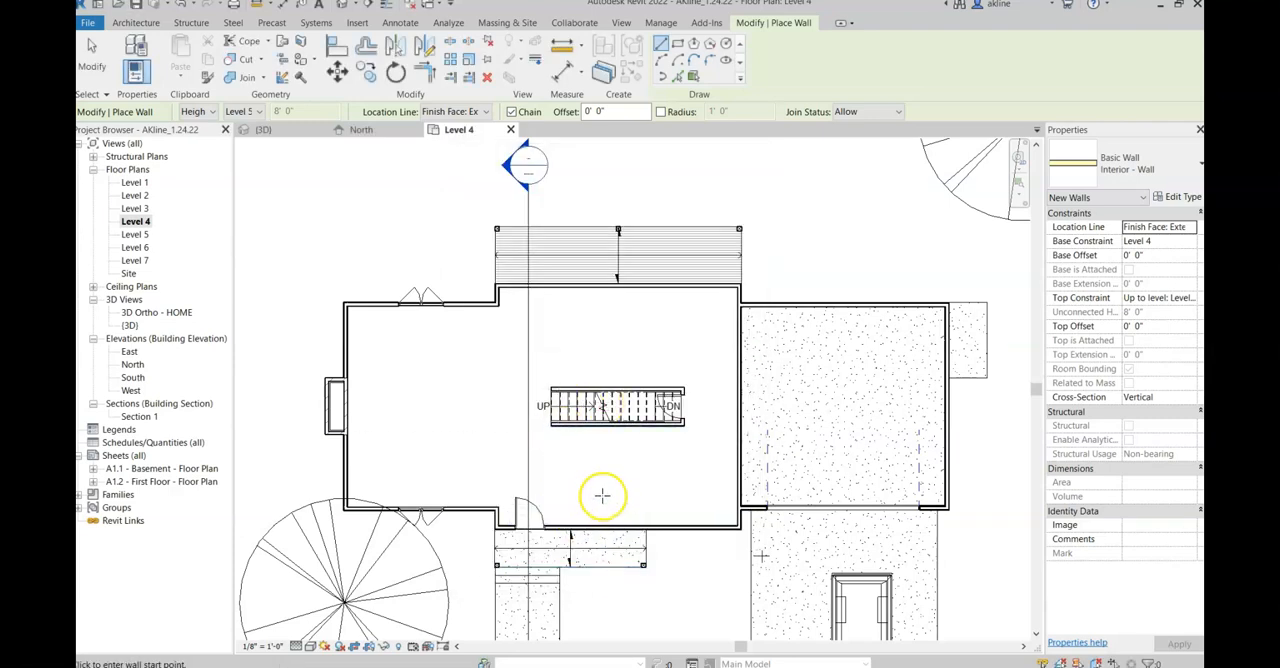
# Step: Set the new interior wall's top constraint to Up to level: Level 5
pyautogui.scroll(1, 602, 495)
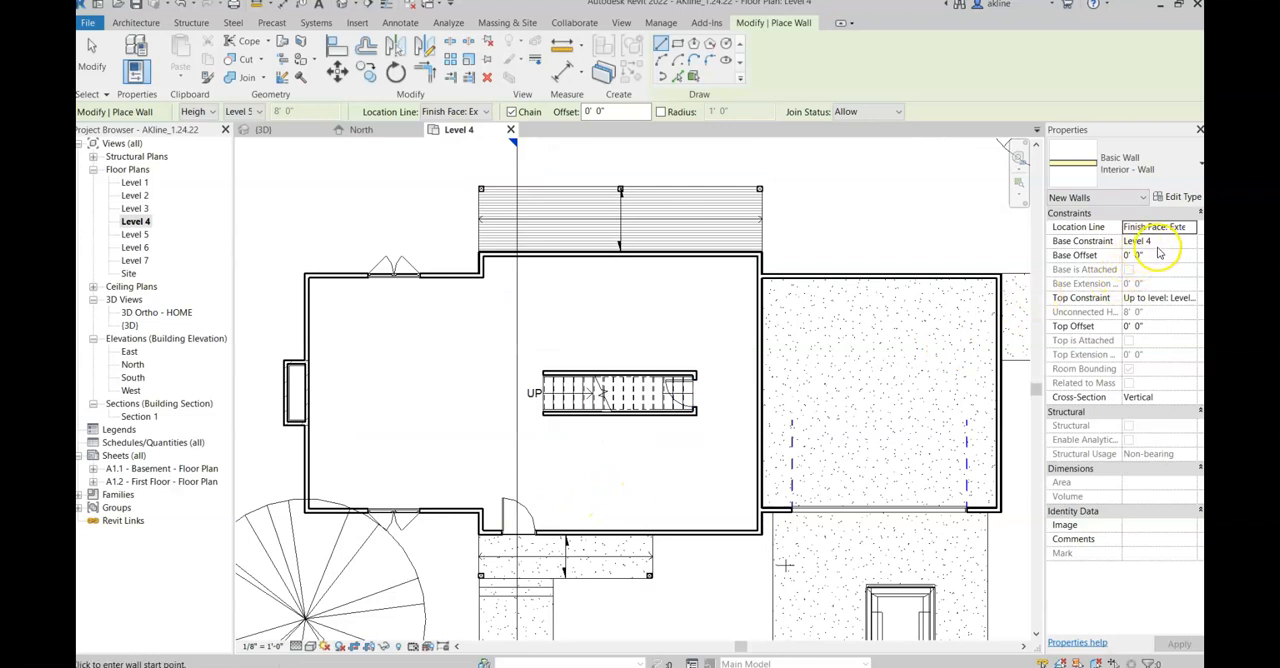
pyautogui.click(1165, 297)
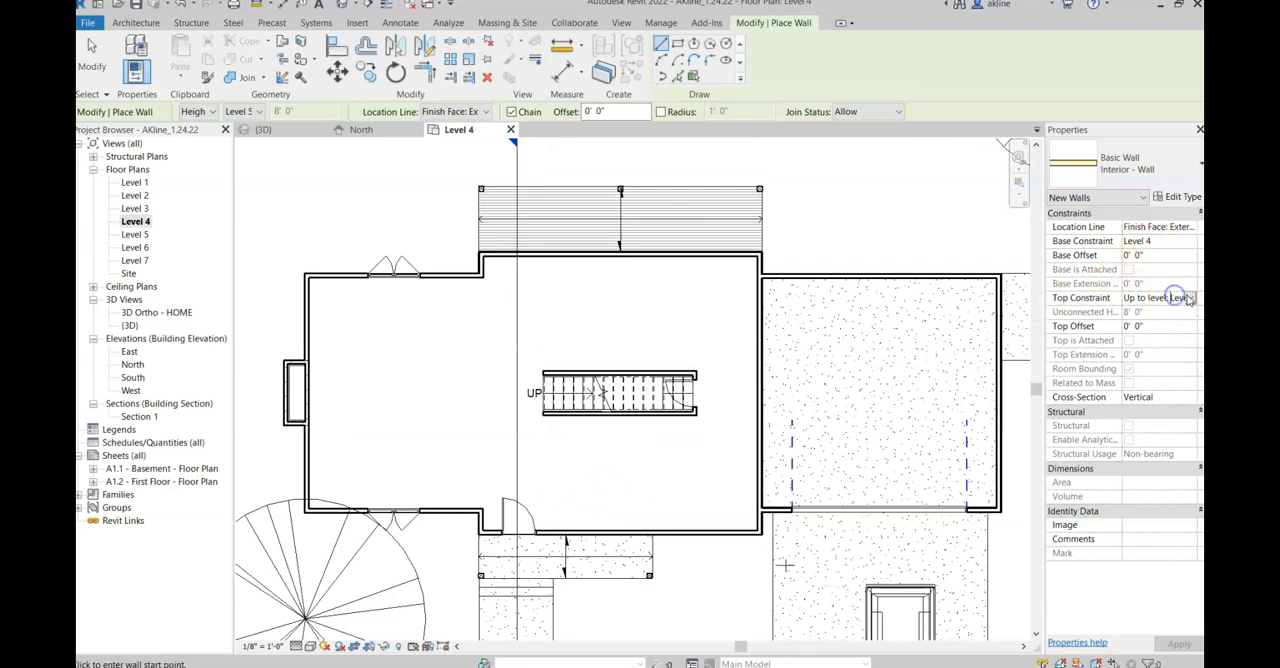
pyautogui.click(1188, 298)
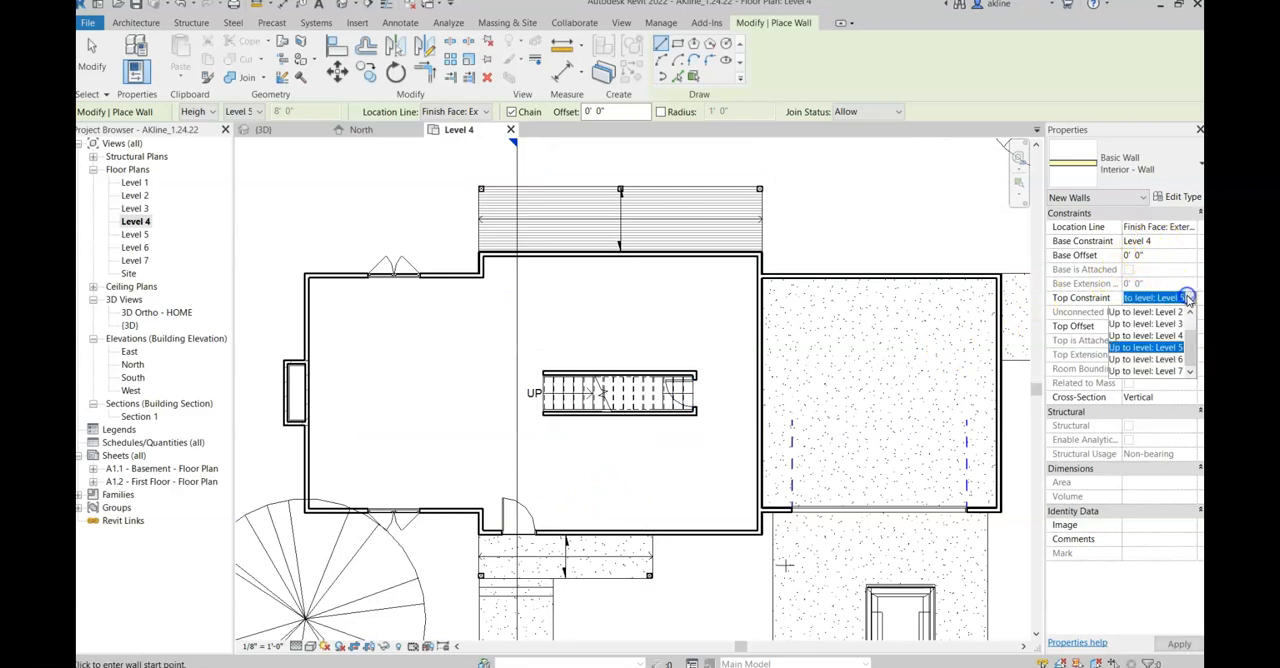
pyautogui.click(1168, 347)
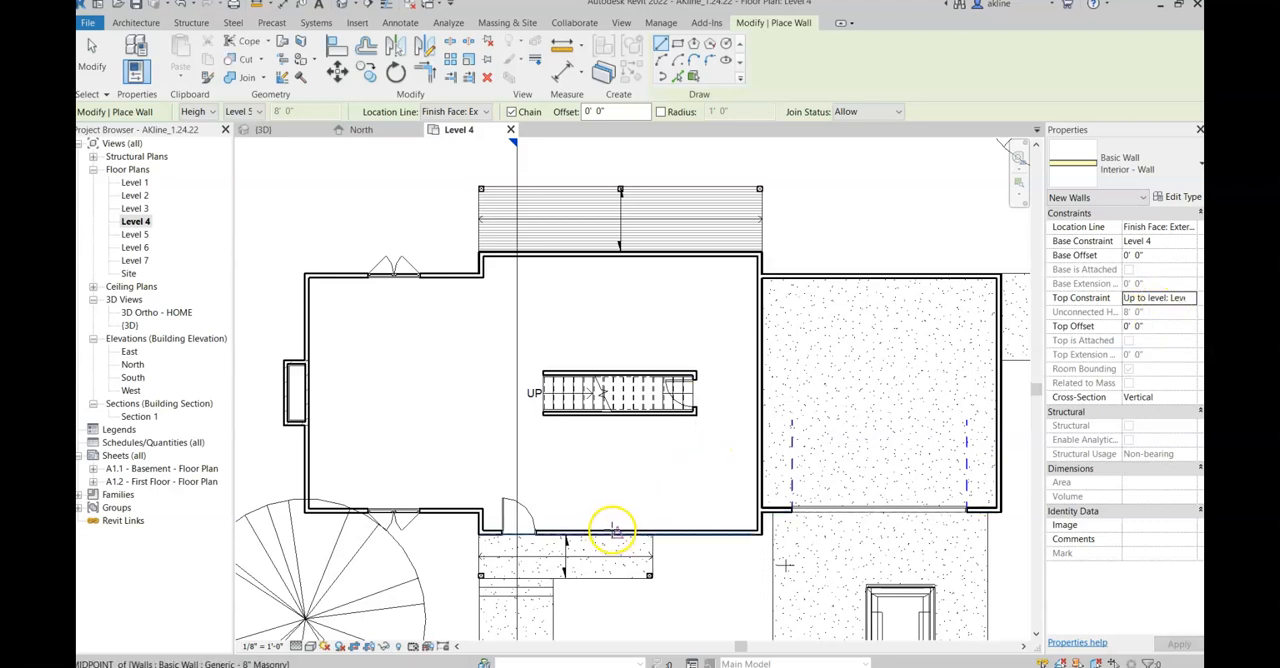
pyautogui.scroll(2, 637, 495)
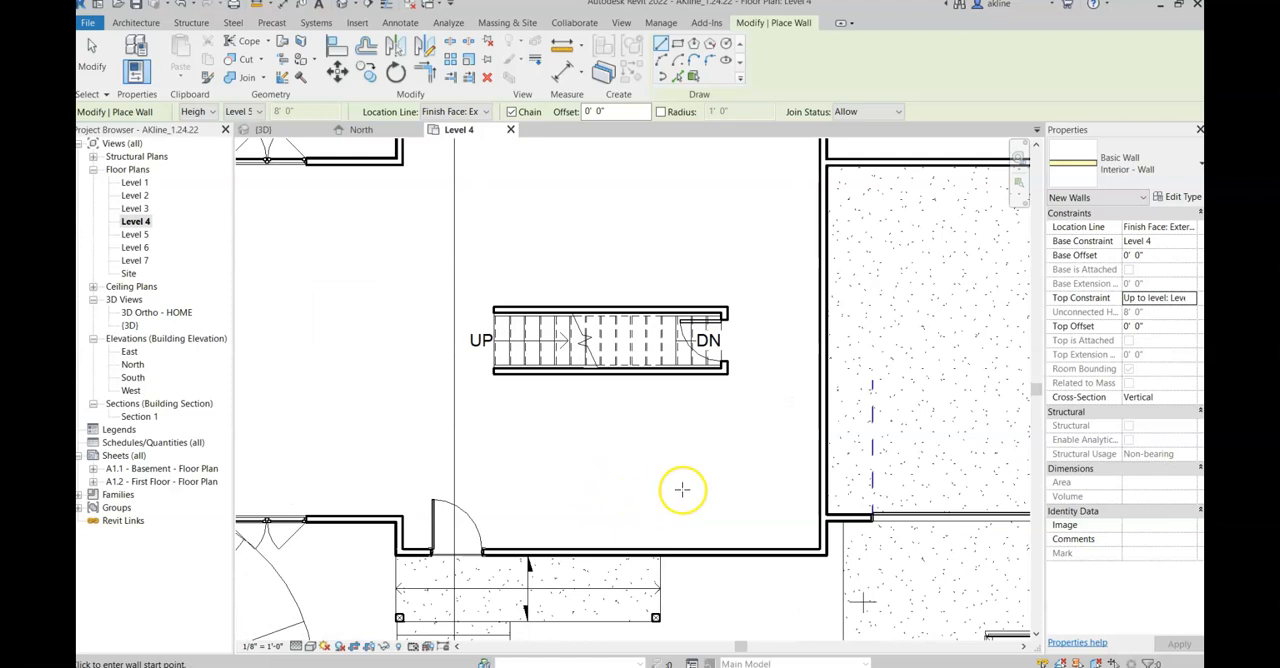
pyautogui.scroll(-1, 682, 489)
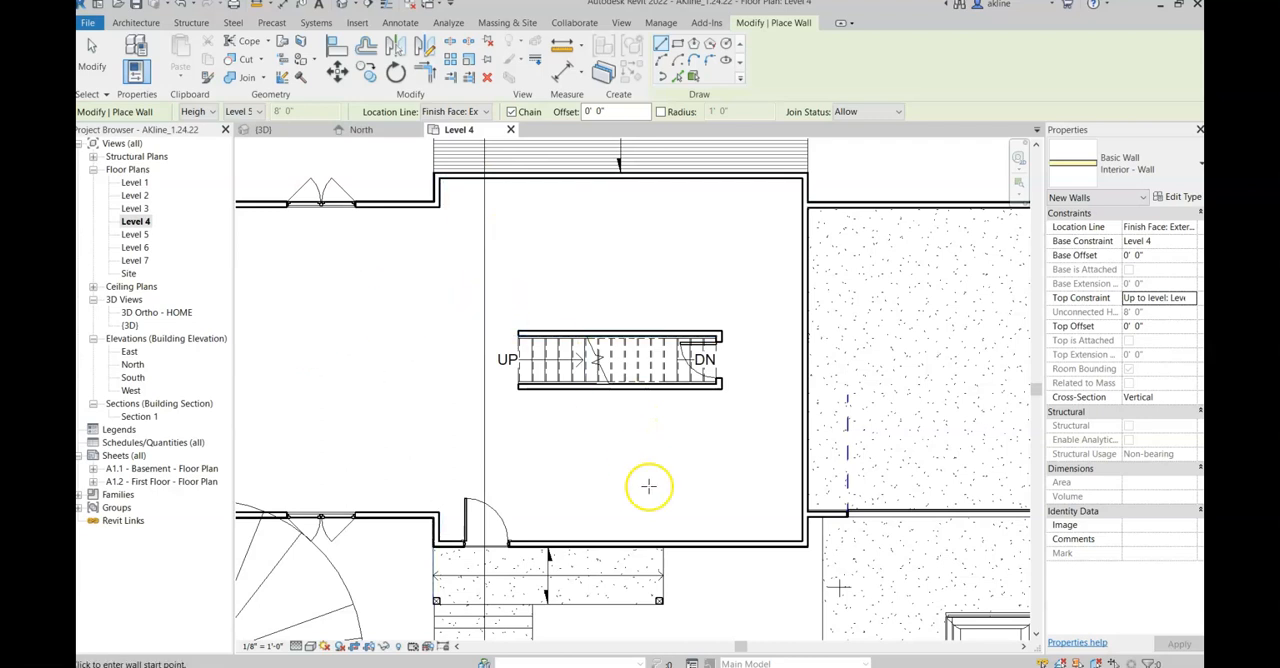
pyautogui.scroll(2, 503, 403)
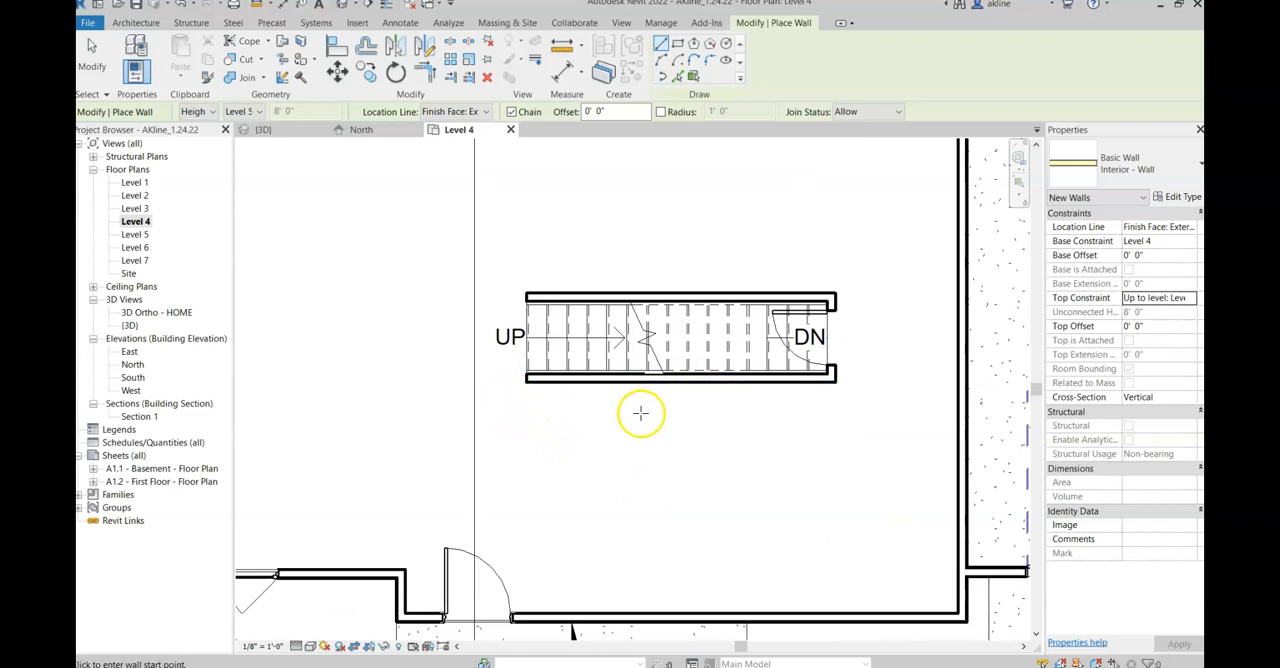
pyautogui.scroll(-2, 638, 412)
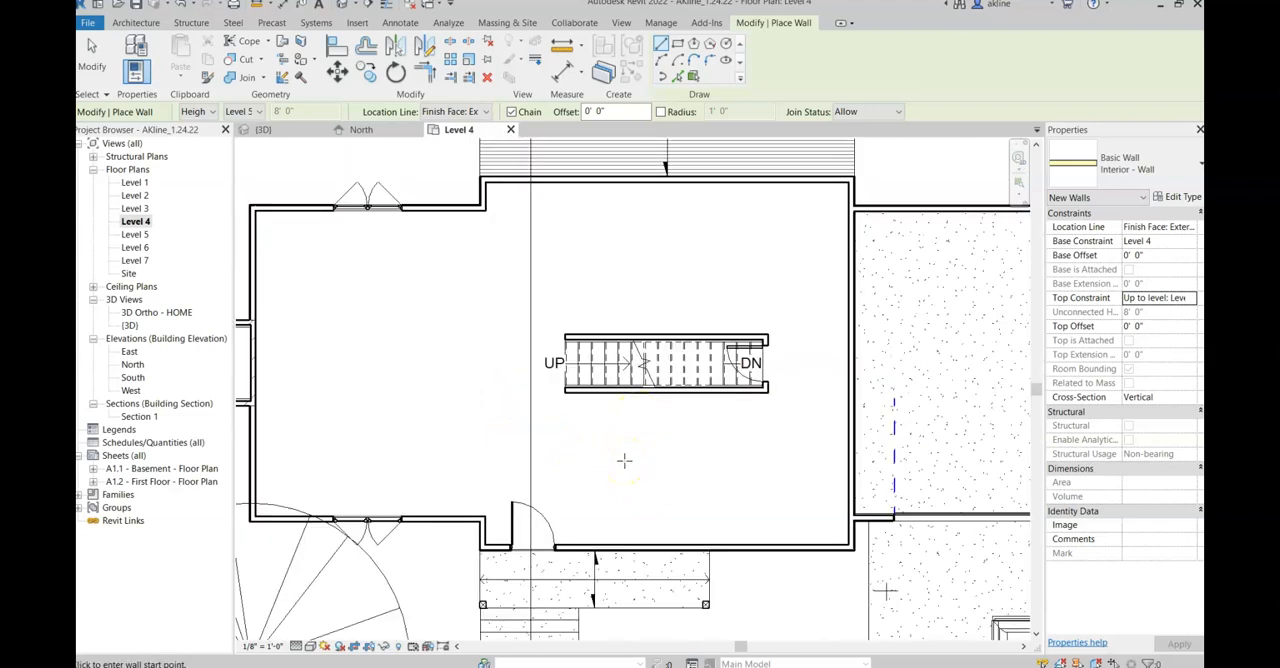
# Step: In the Level 6 floor plan, draw two Interior - Wall segments enclosing the upper-right corner as a room about 6' wide and 5' deep
pyautogui.doubleClick(137, 248)
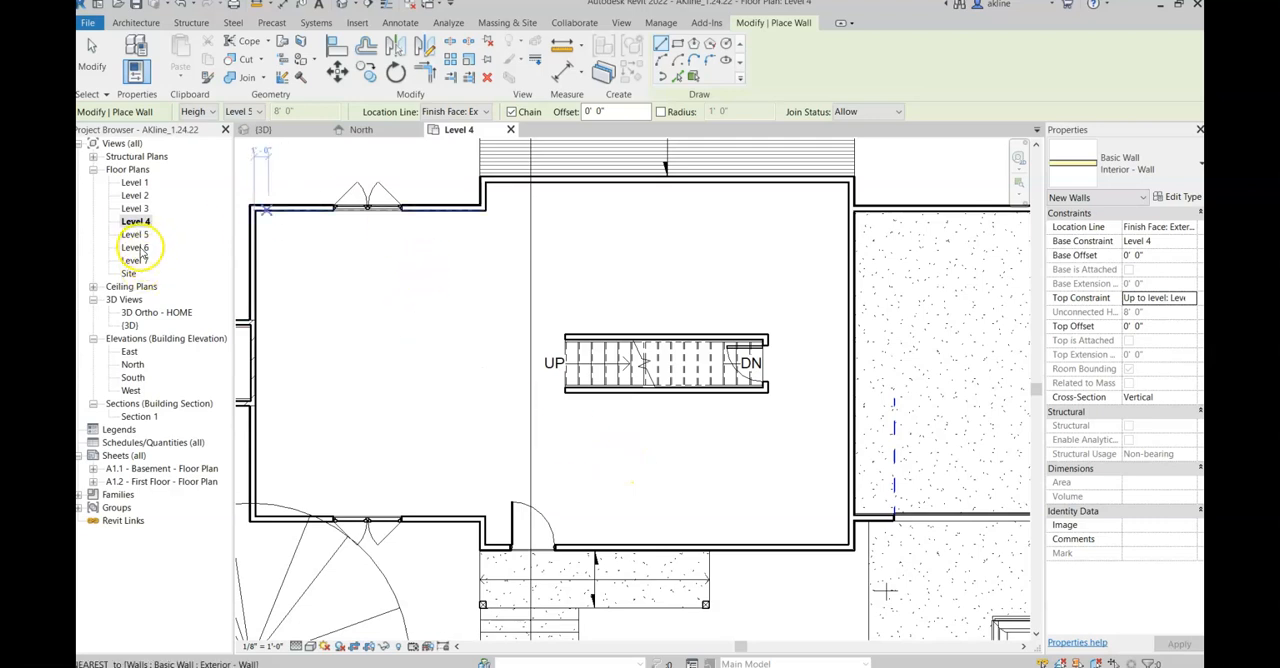
pyautogui.scroll(-1, 557, 300)
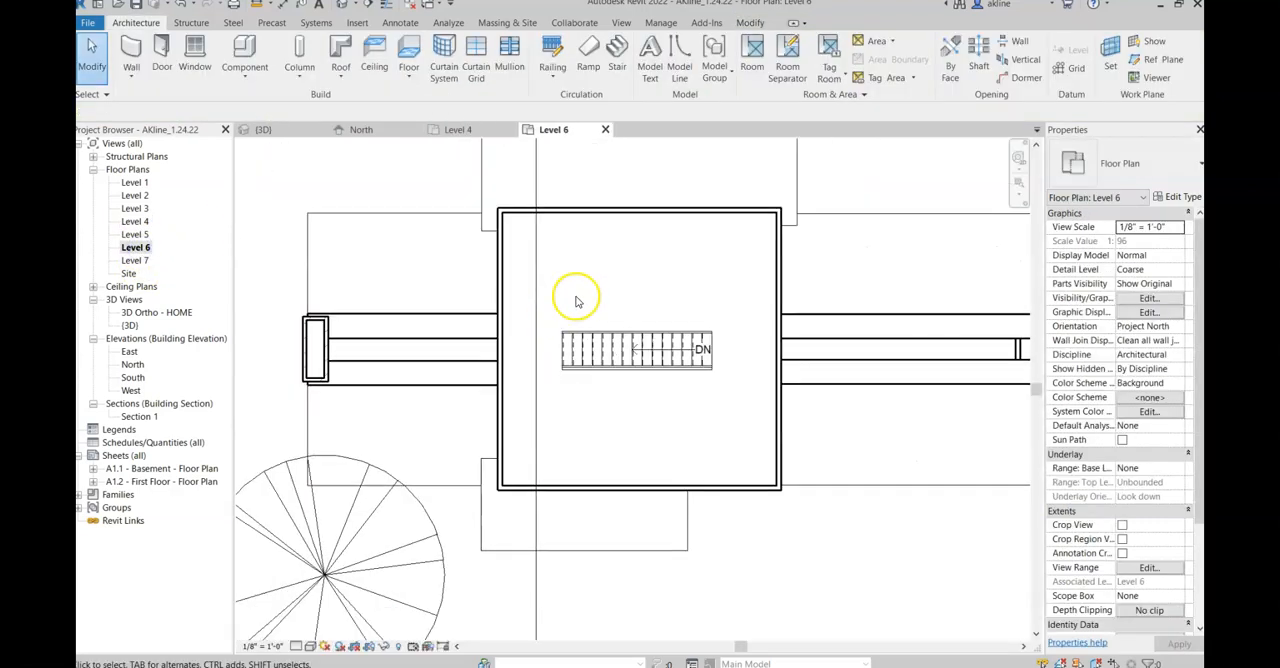
pyautogui.click(131, 52)
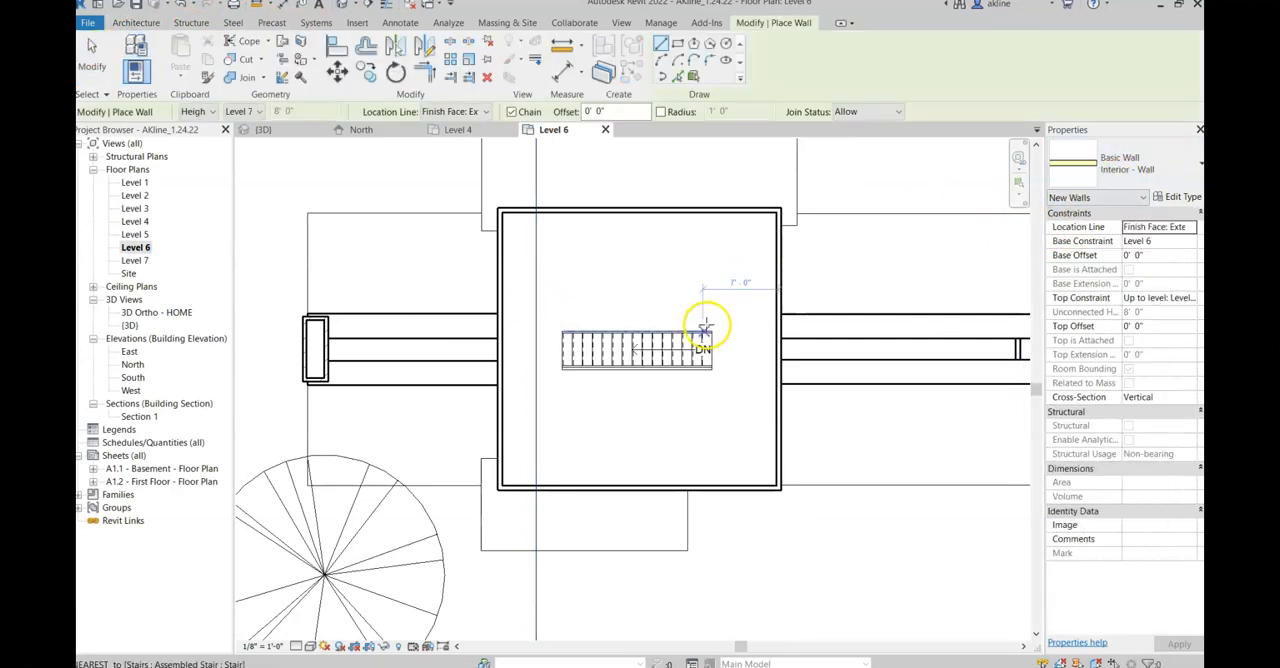
pyautogui.scroll(2, 707, 322)
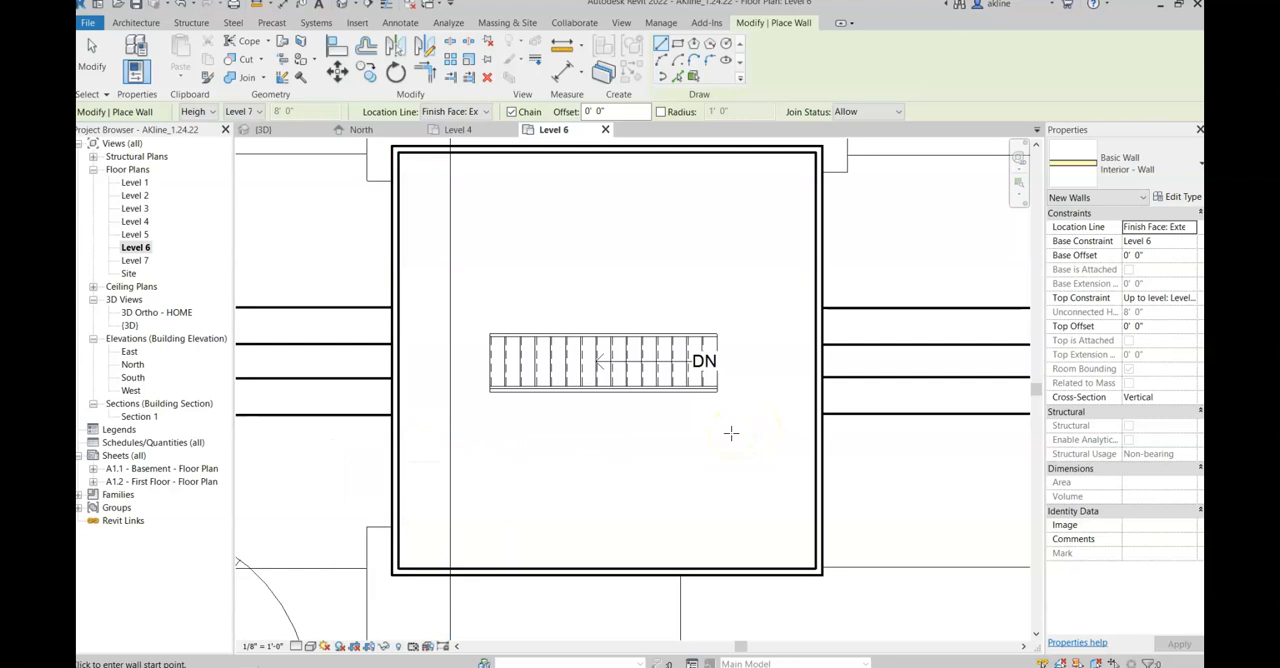
pyautogui.click(814, 229)
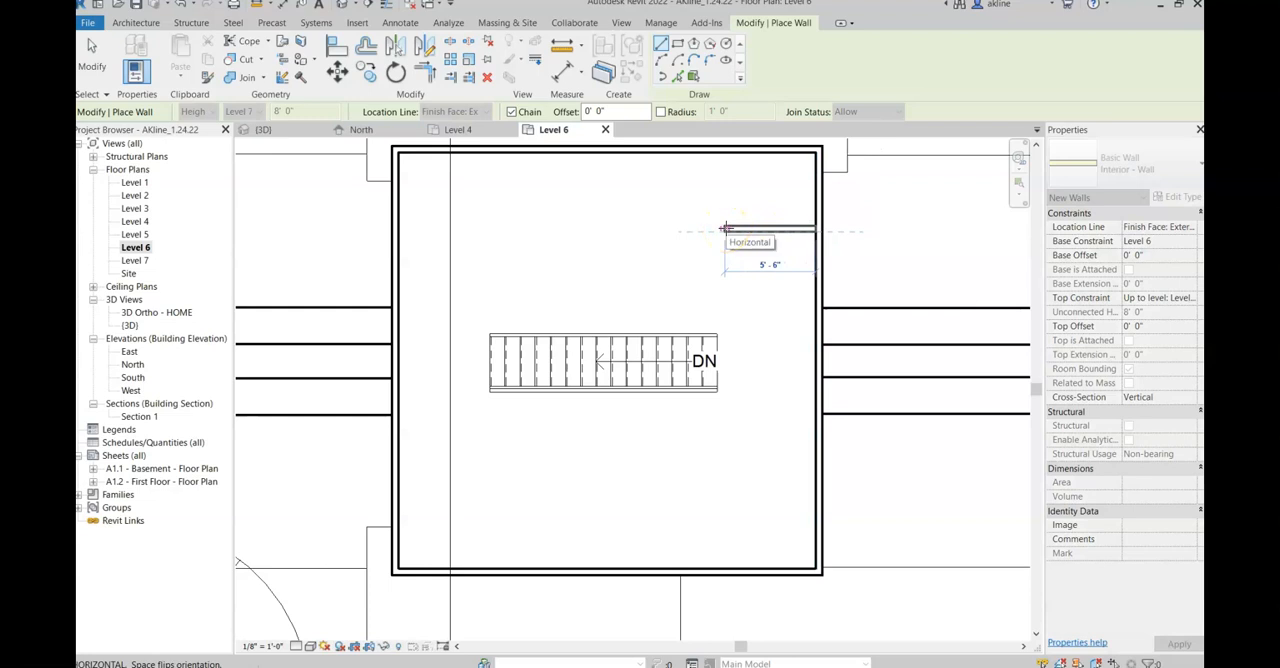
pyautogui.click(716, 229)
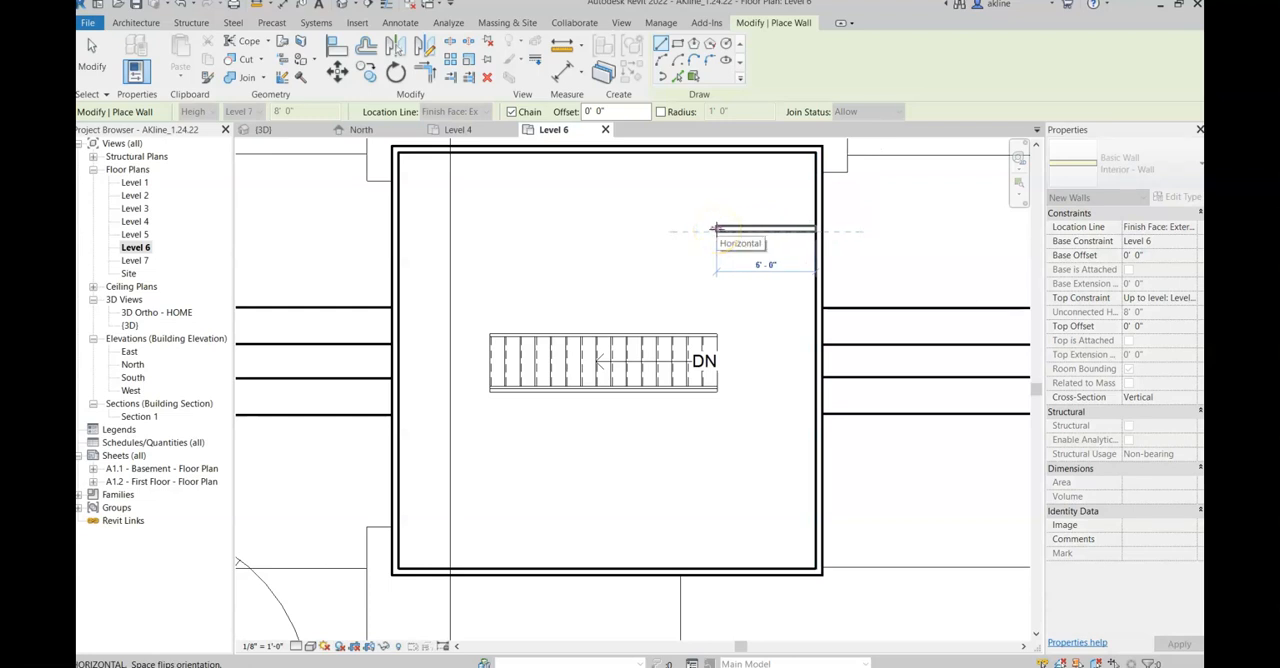
pyautogui.click(716, 150)
pyautogui.click(785, 252)
pyautogui.press('Escape')
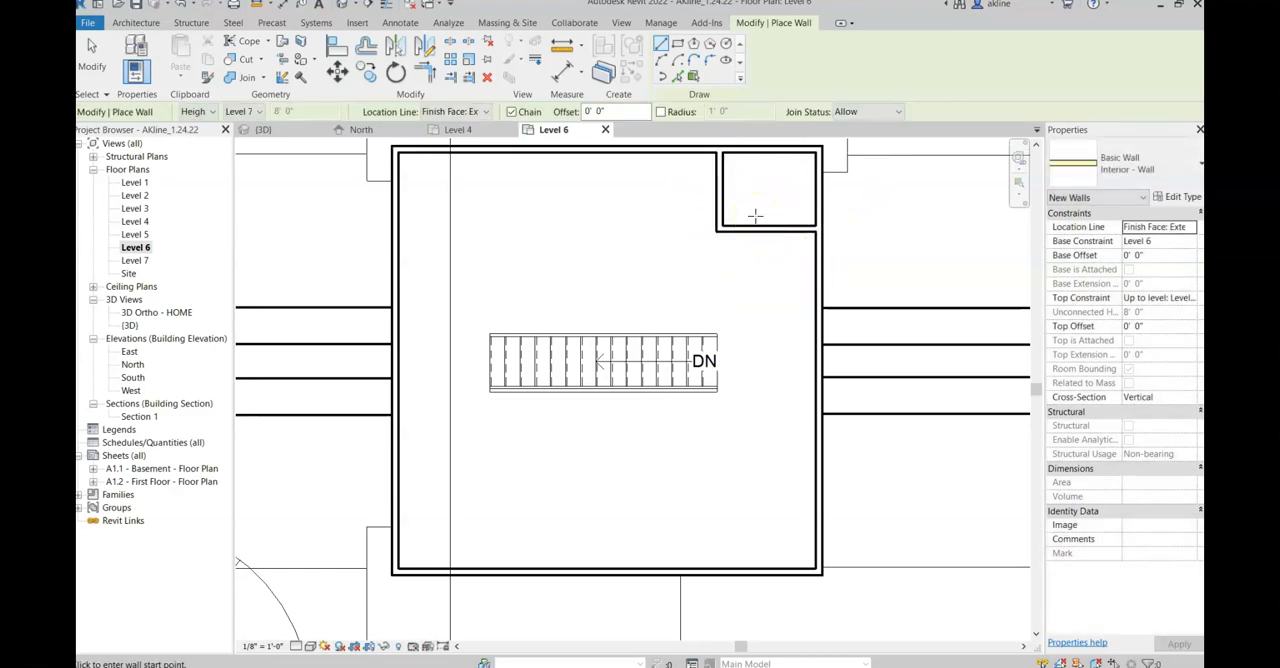
# Step: Load the Tub-Rectangular-3D family from the Autodesk library's Plumbing > Architectural > Fixtures > Bathtubs category
pyautogui.click(727, 60)
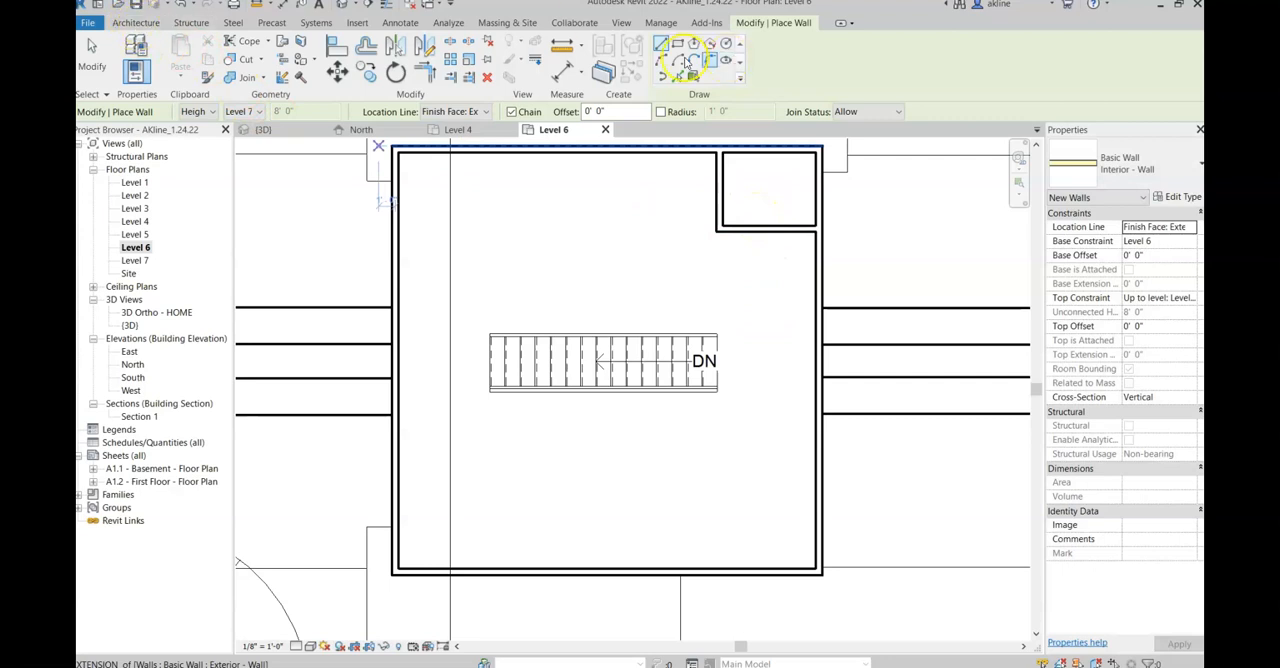
pyautogui.click(133, 22)
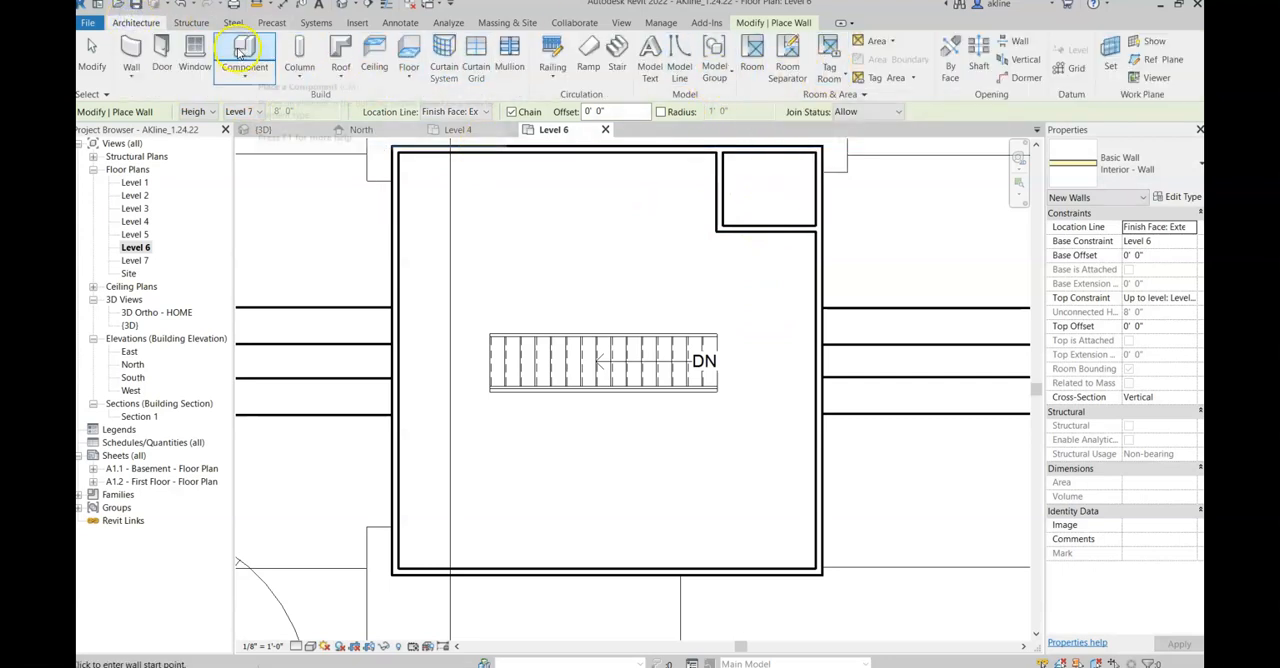
pyautogui.click(357, 22)
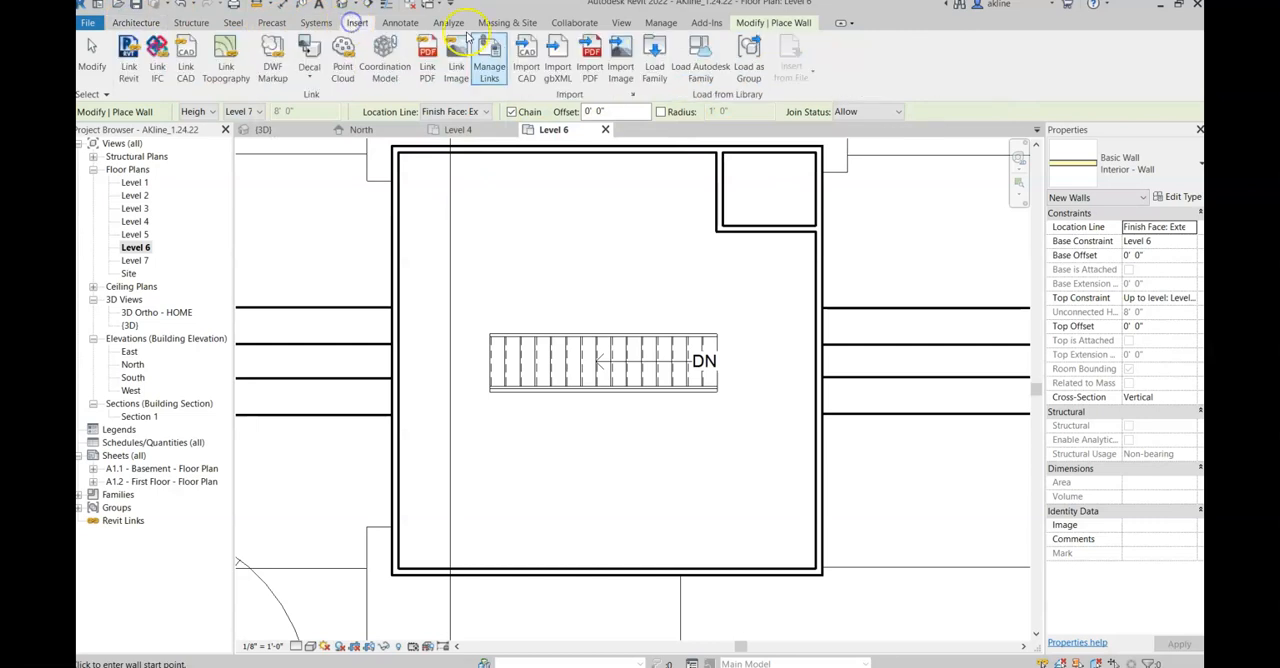
pyautogui.click(694, 72)
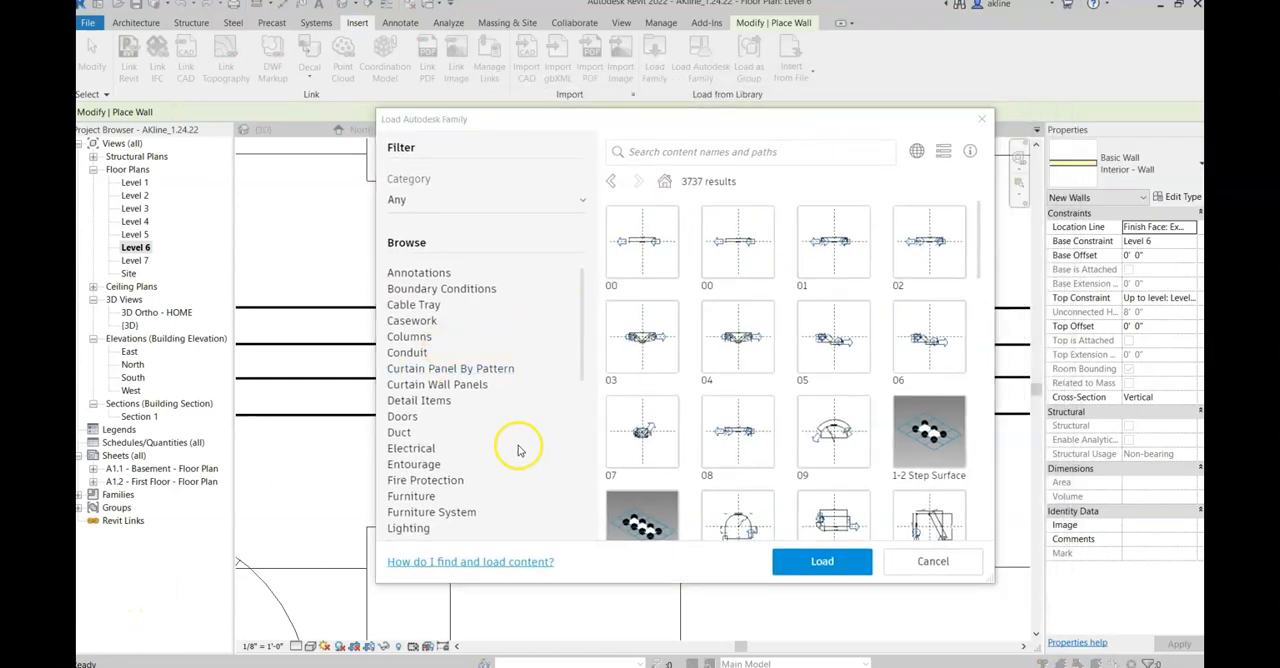
pyautogui.moveTo(583, 334); pyautogui.dragTo(578, 402)
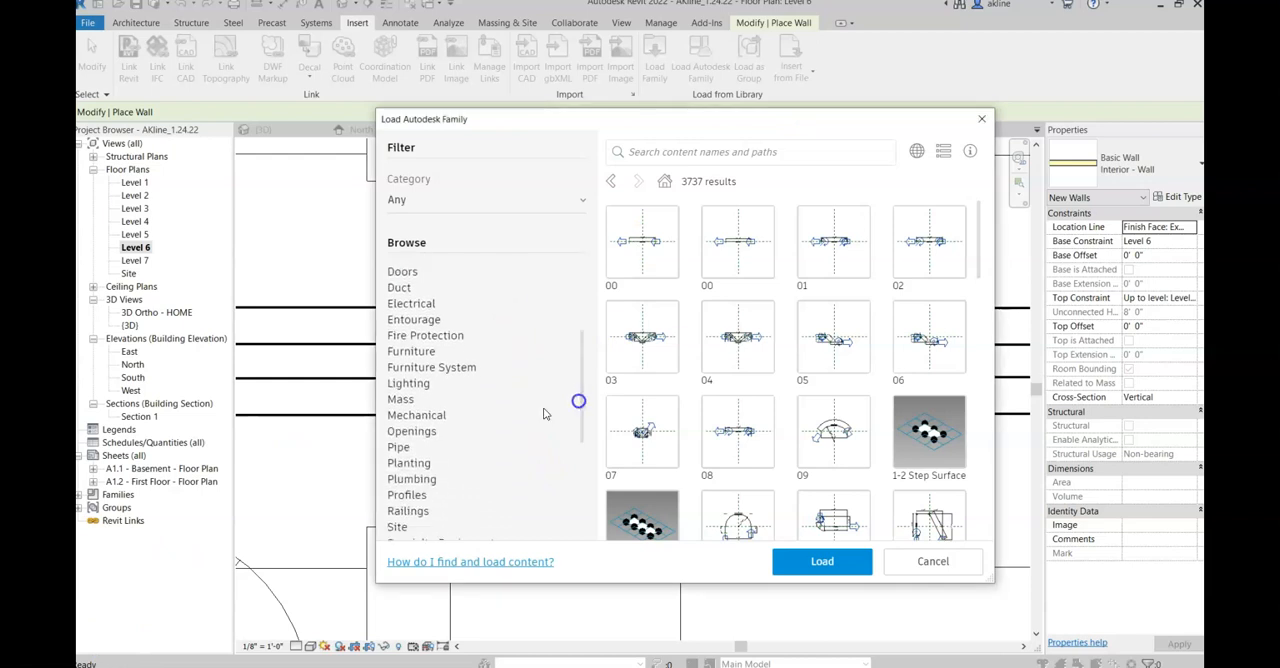
pyautogui.click(411, 479)
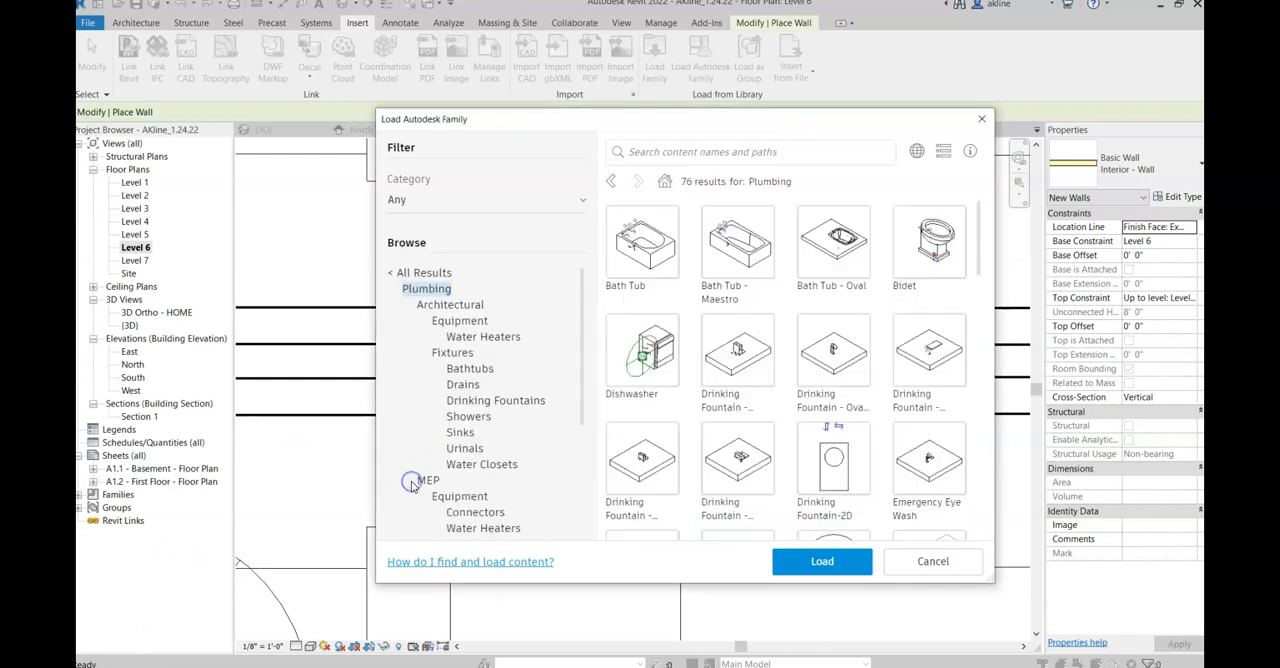
pyautogui.click(472, 369)
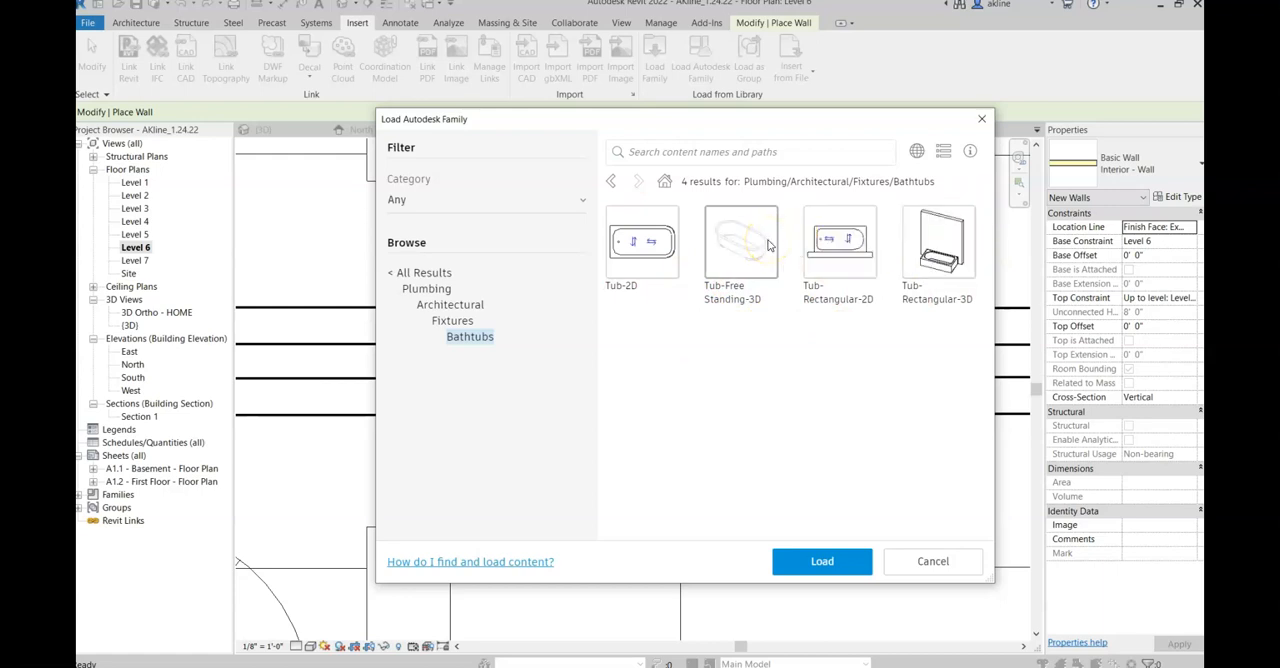
pyautogui.click(946, 252)
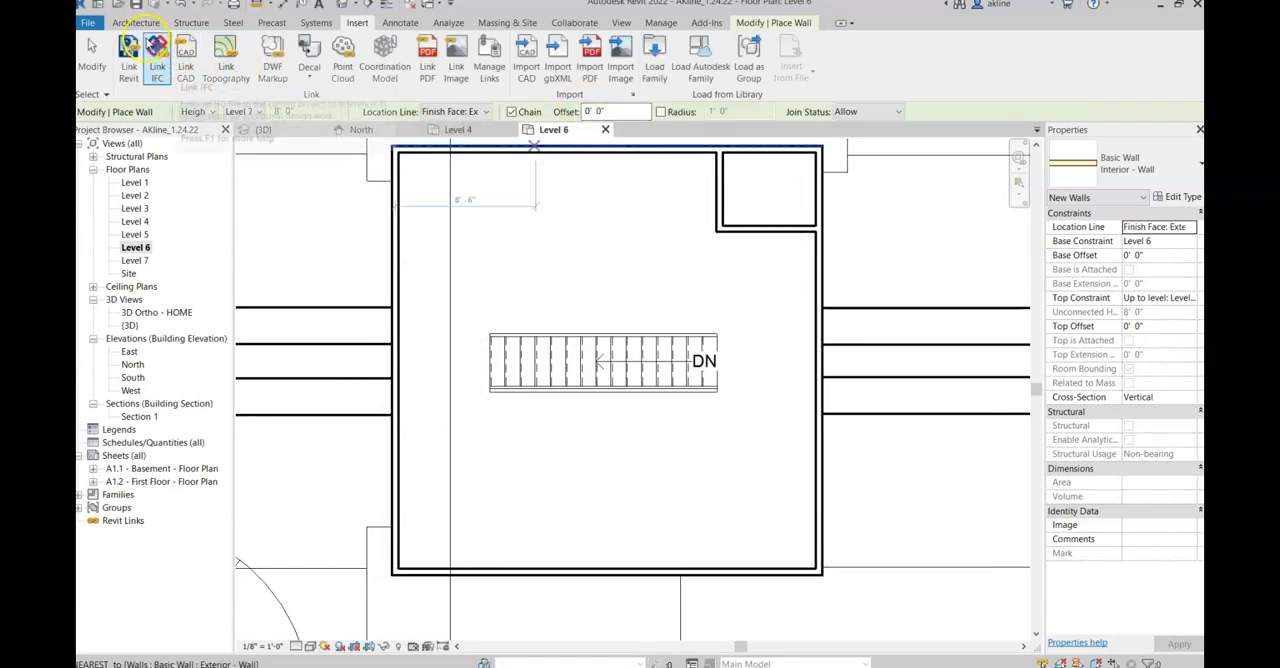
# Step: Place one Tub-Rectangular-3D component against the upper exterior wall inside the small corner room on Level 6
pyautogui.click(145, 25)
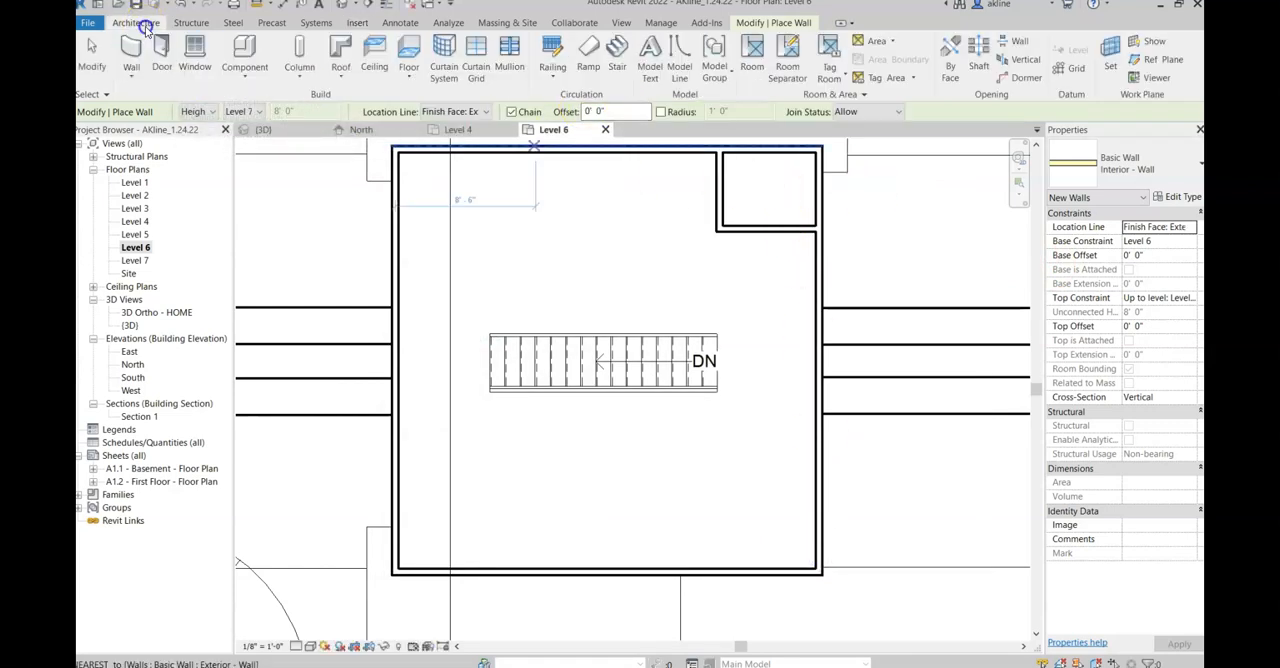
pyautogui.click(250, 56)
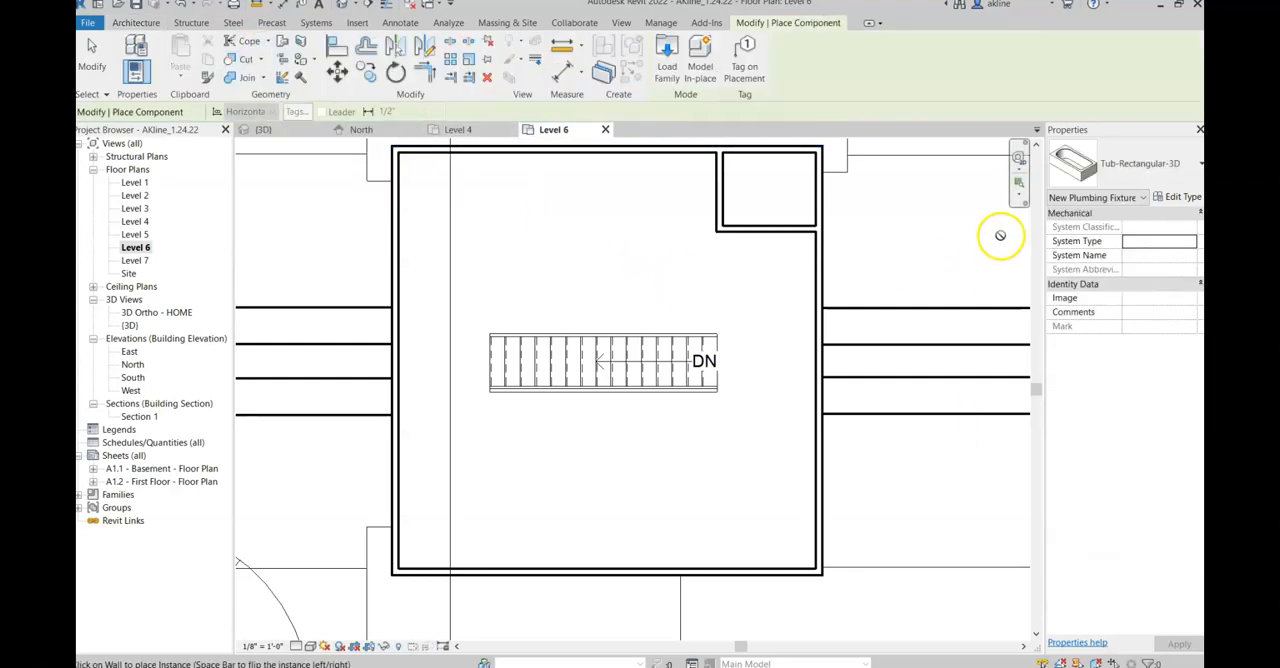
pyautogui.click(1179, 169)
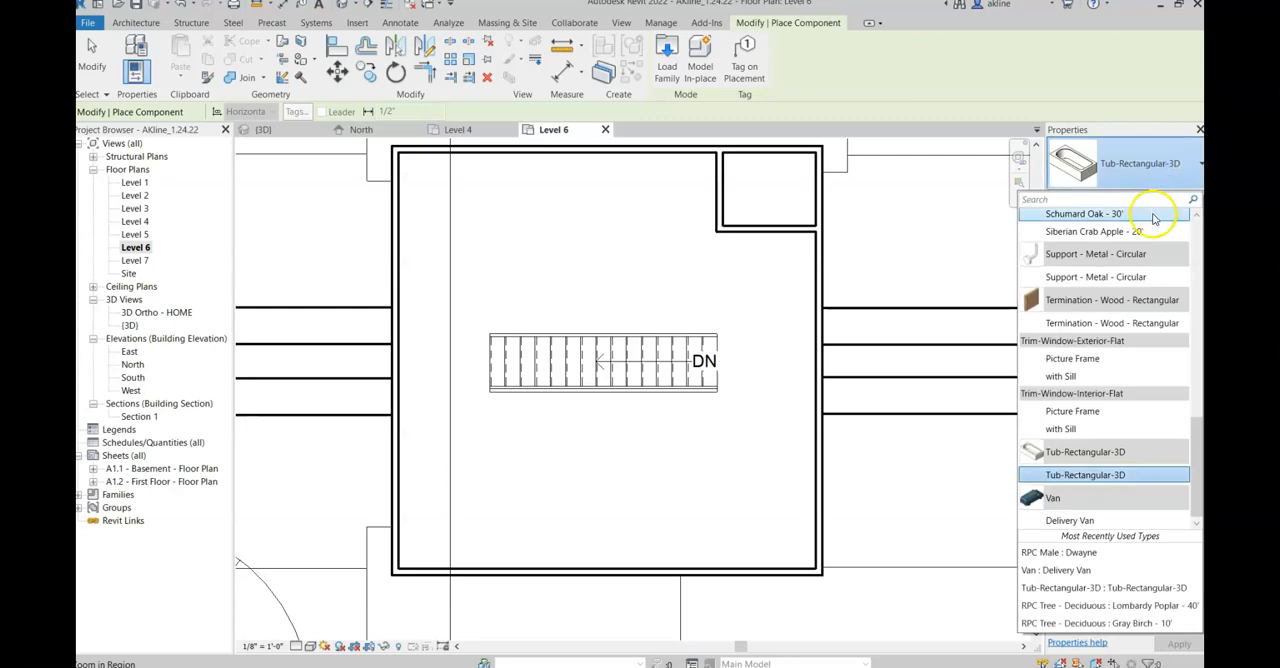
pyautogui.click(1077, 480)
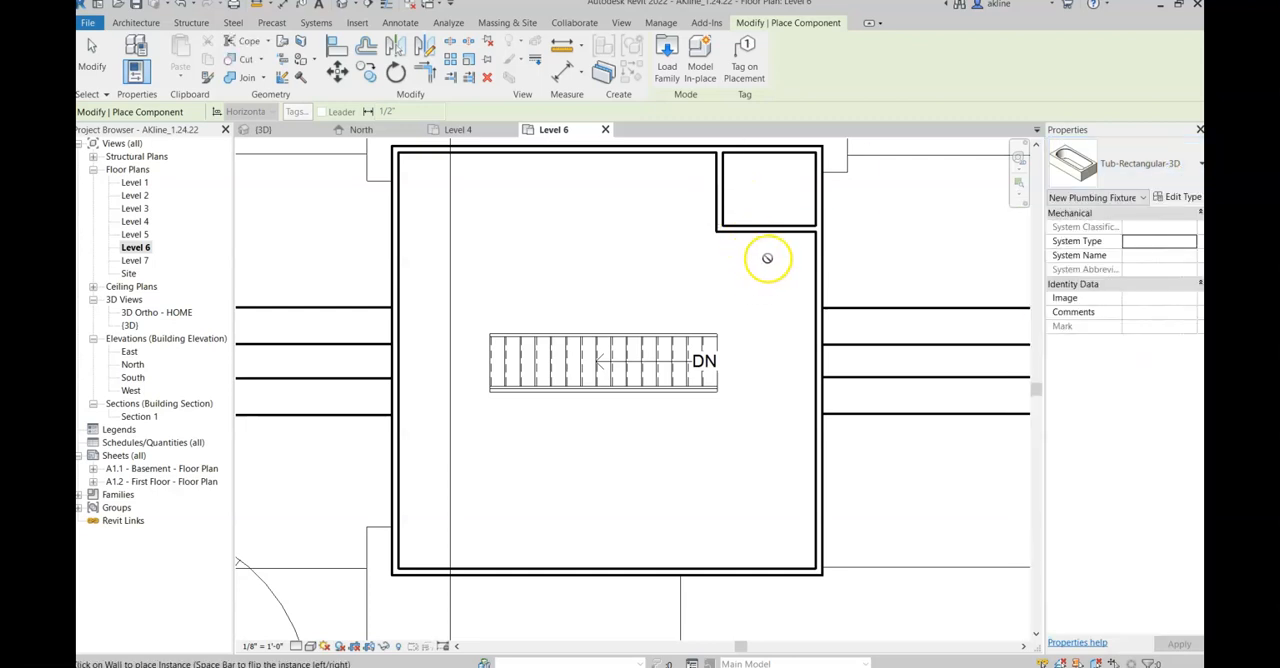
pyautogui.click(778, 158)
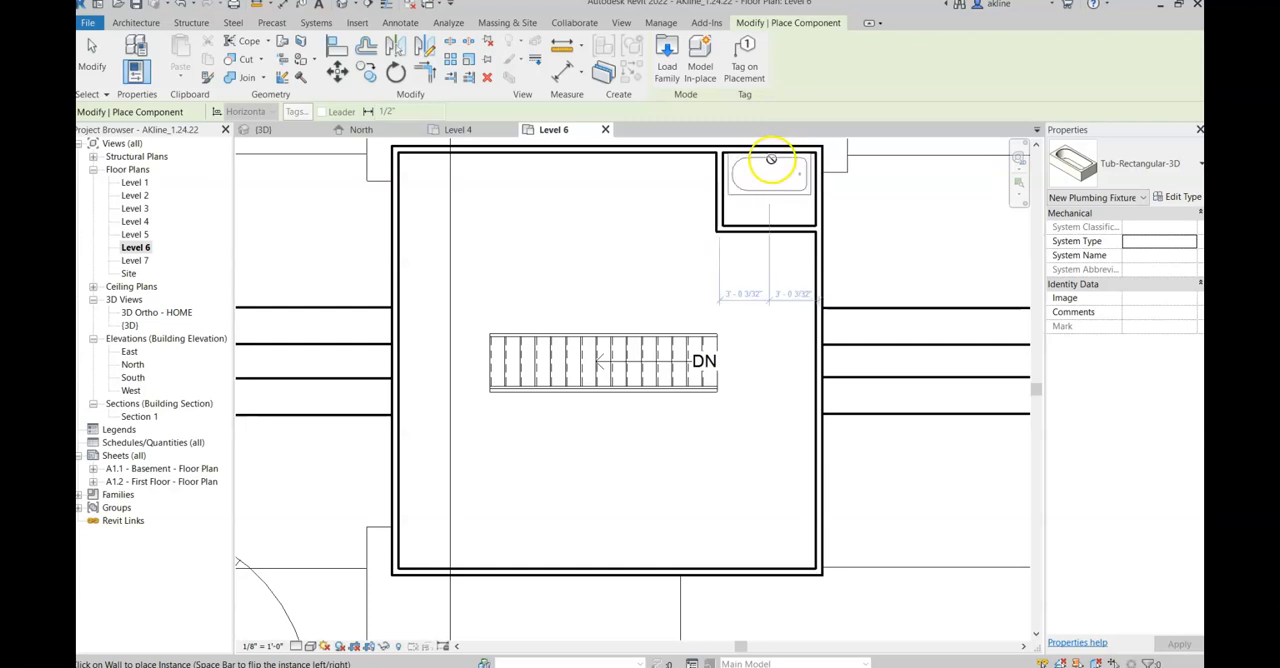
pyautogui.click(771, 166)
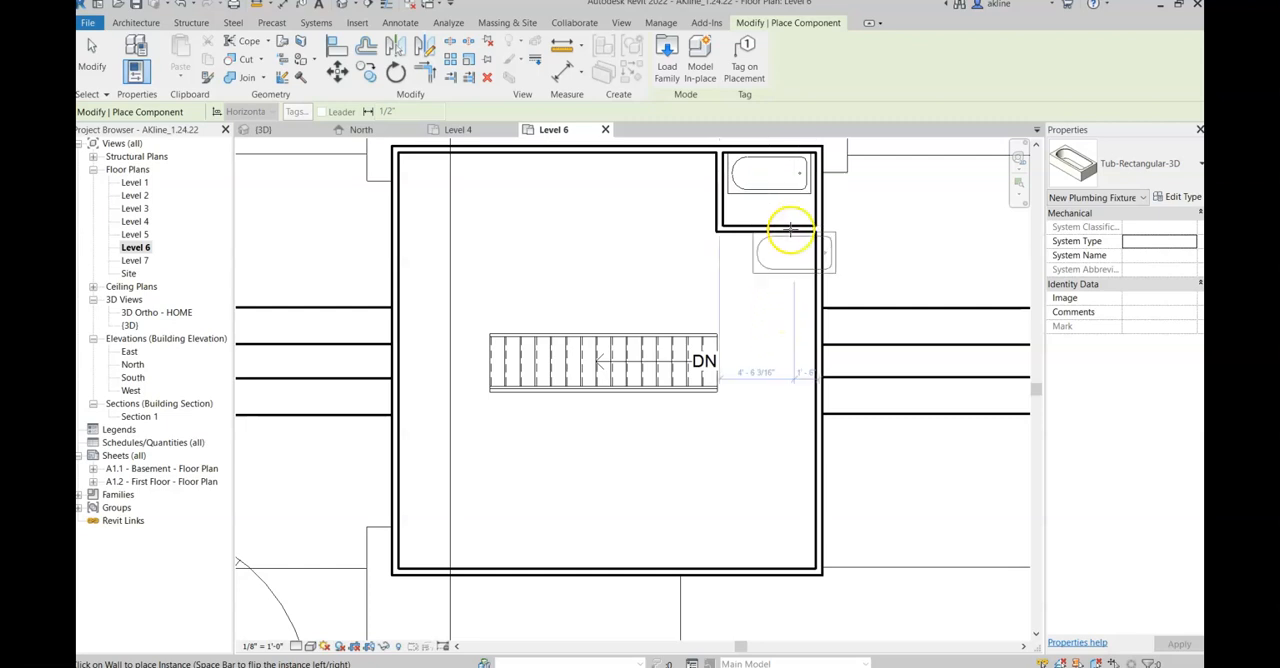
pyautogui.press('Escape')
pyautogui.press('Escape')
# Step: Move the bathtub 6" toward the right exterior wall with the Move tool
pyautogui.click(803, 195)
pyautogui.scroll(3, 803, 195)
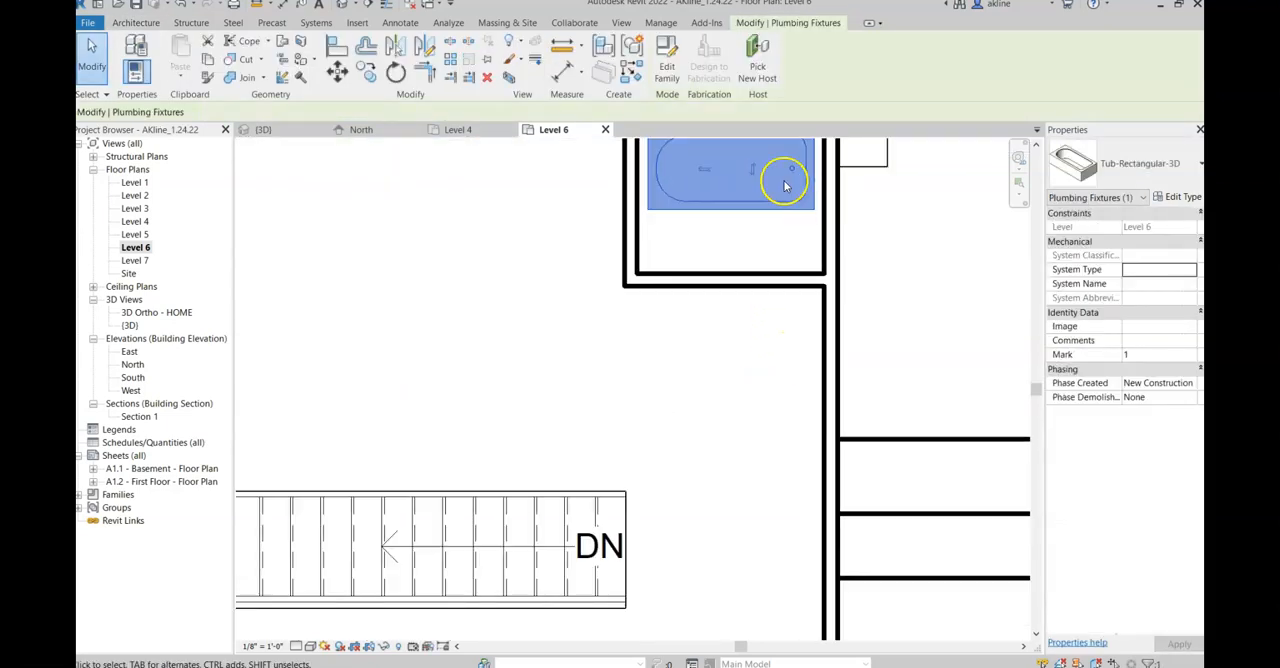
pyautogui.press('Escape')
pyautogui.click(802, 194)
pyautogui.scroll(-1, 808, 320)
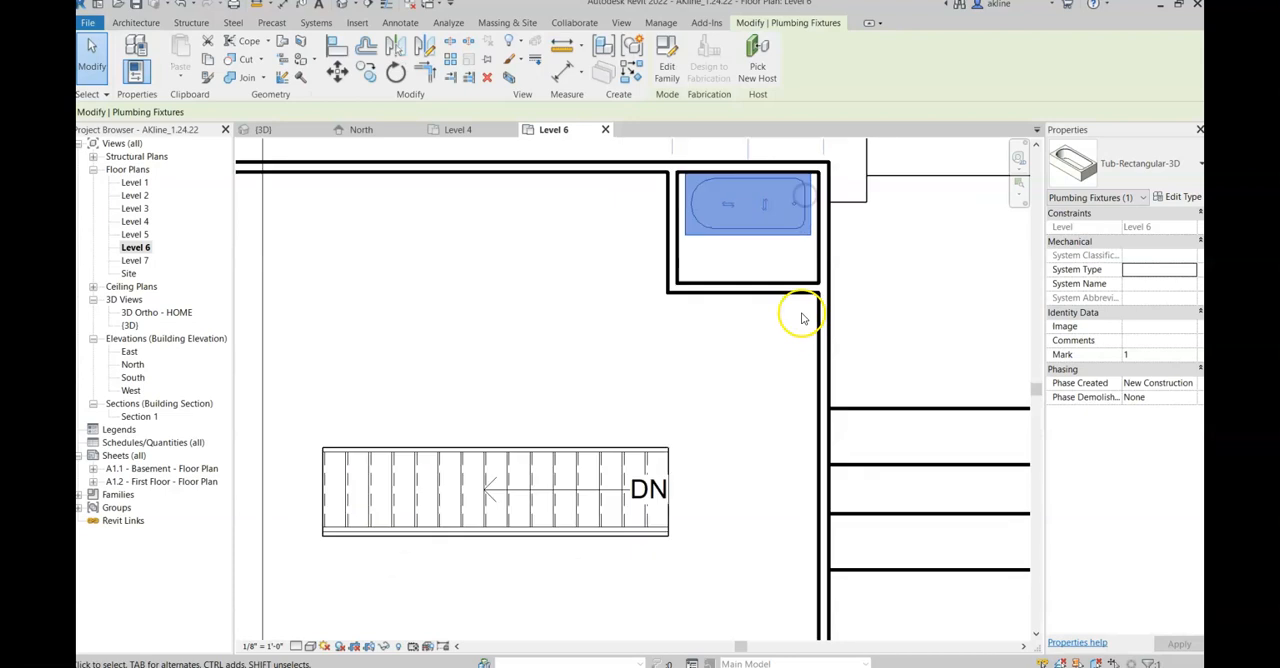
pyautogui.click(337, 72)
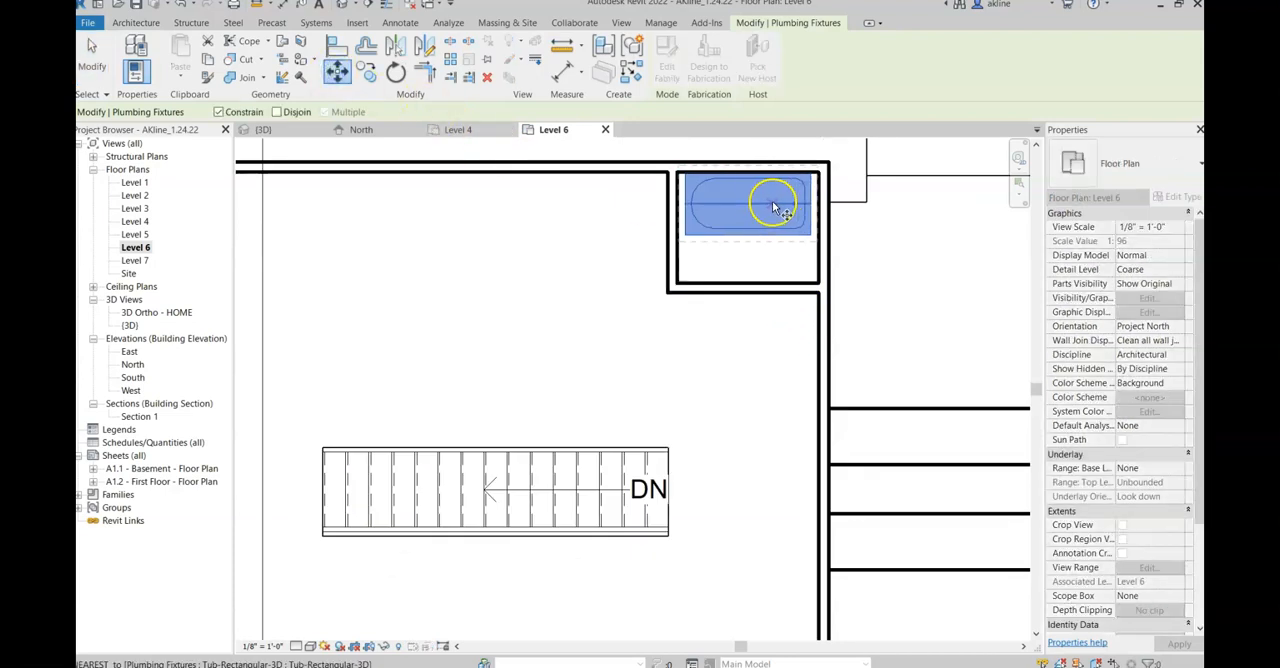
pyautogui.click(751, 210)
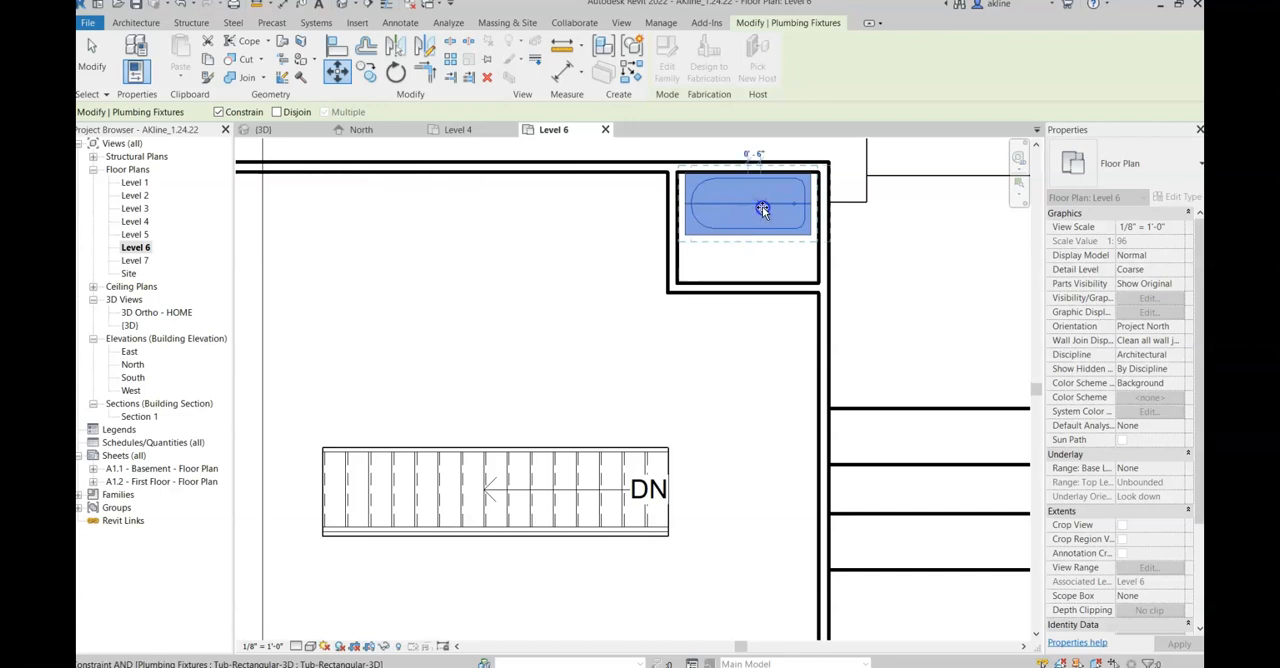
pyautogui.click(763, 209)
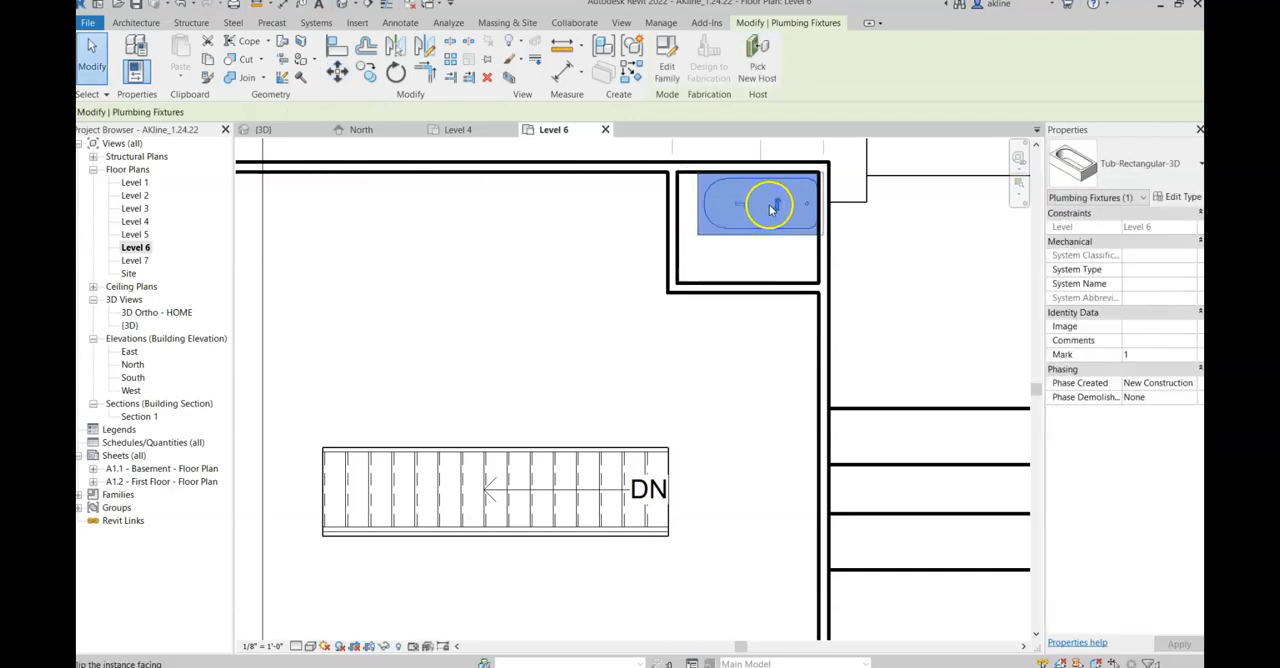
# Step: Move the bathtub a further 6" to the right, past the exterior wall's inner face
pyautogui.press('m')
pyautogui.press('v')
pyautogui.click(766, 206)
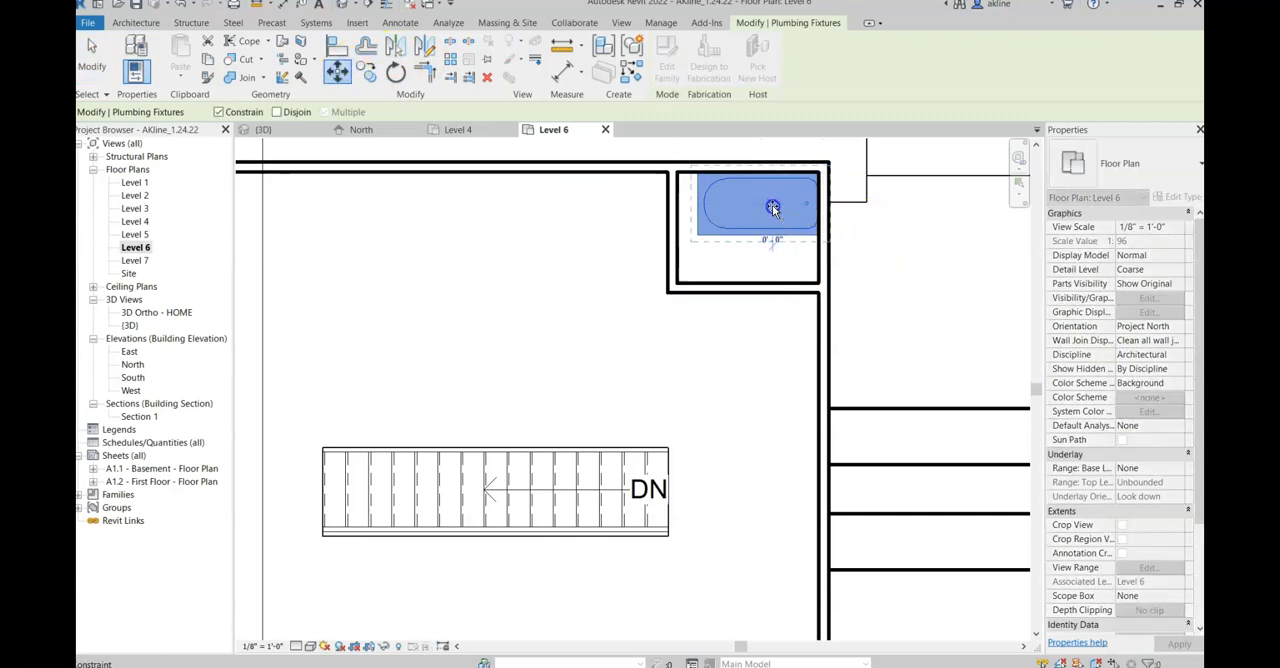
pyautogui.click(761, 205)
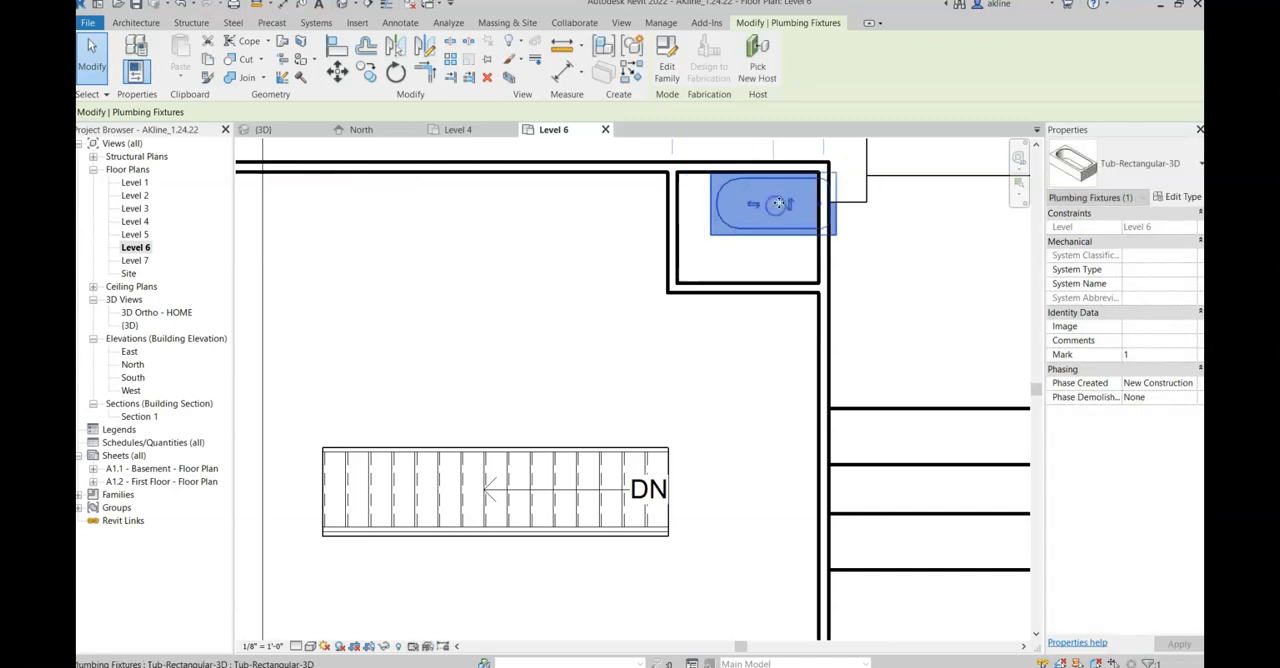
# Step: Shift the bathtub back left so that it sits inside the small corner room
pyautogui.scroll(3, 820, 191)
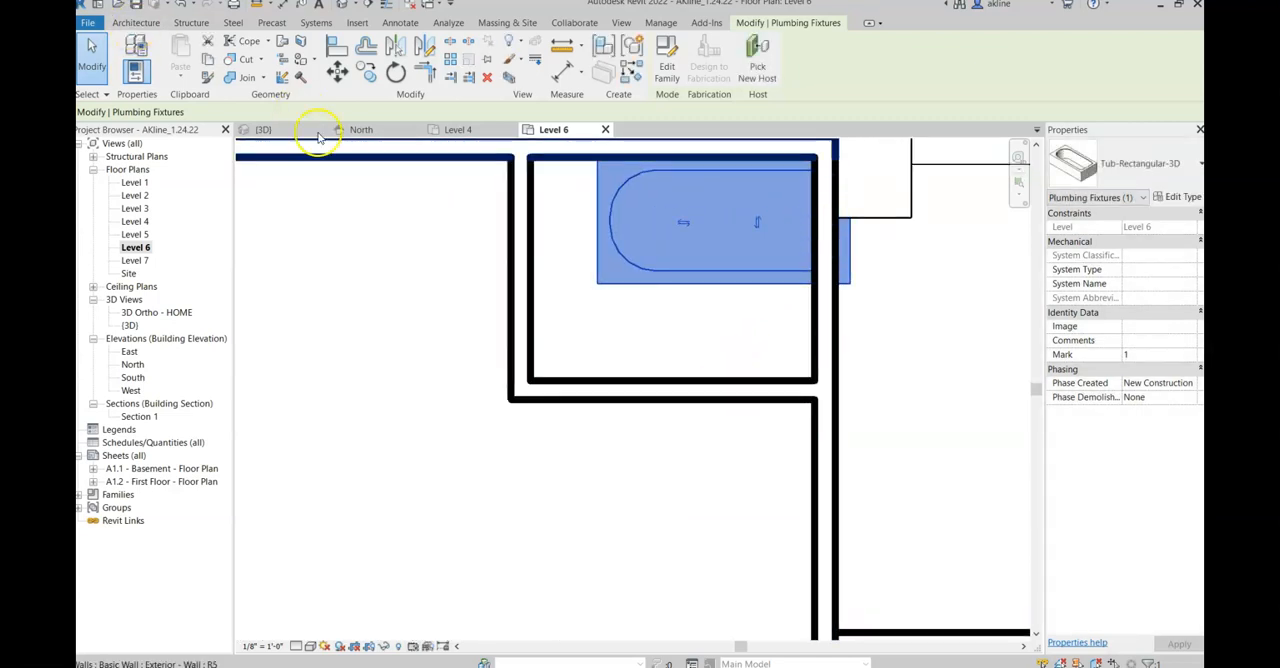
pyautogui.moveTo(674, 271); pyautogui.dragTo(628, 271)
pyautogui.click(669, 347)
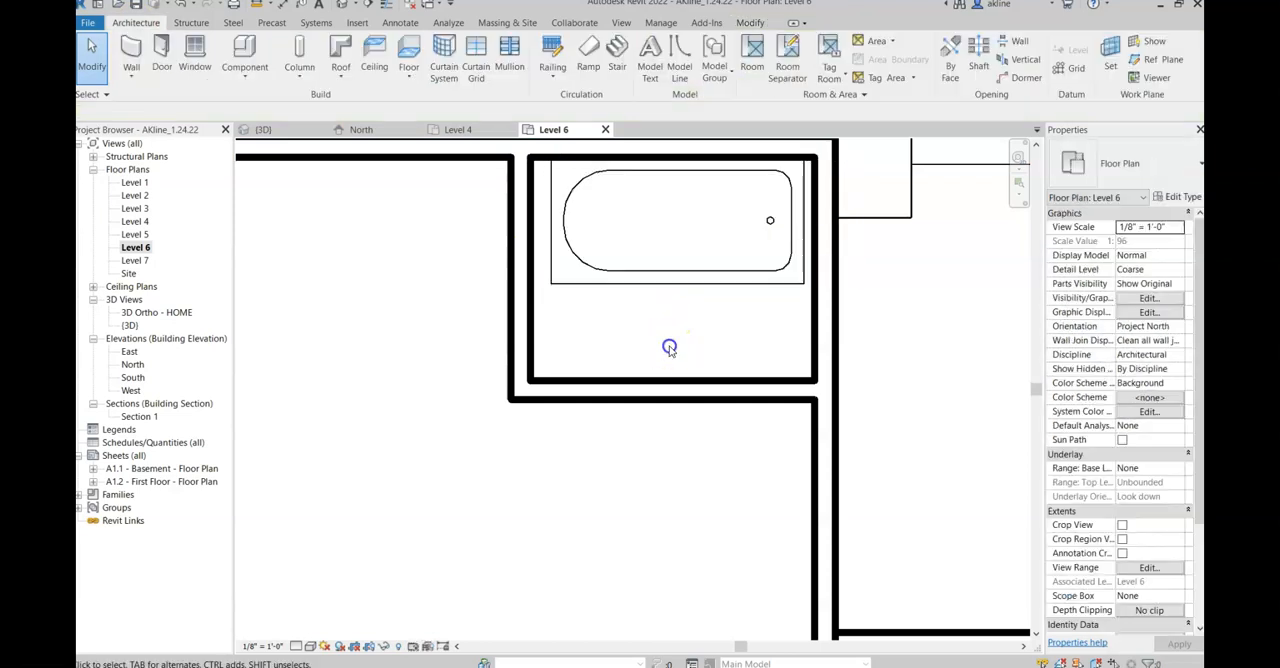
# Step: Try to align the right exterior wall with the bathtub's right edge using Align, and undo the alignment
pyautogui.click(814, 281)
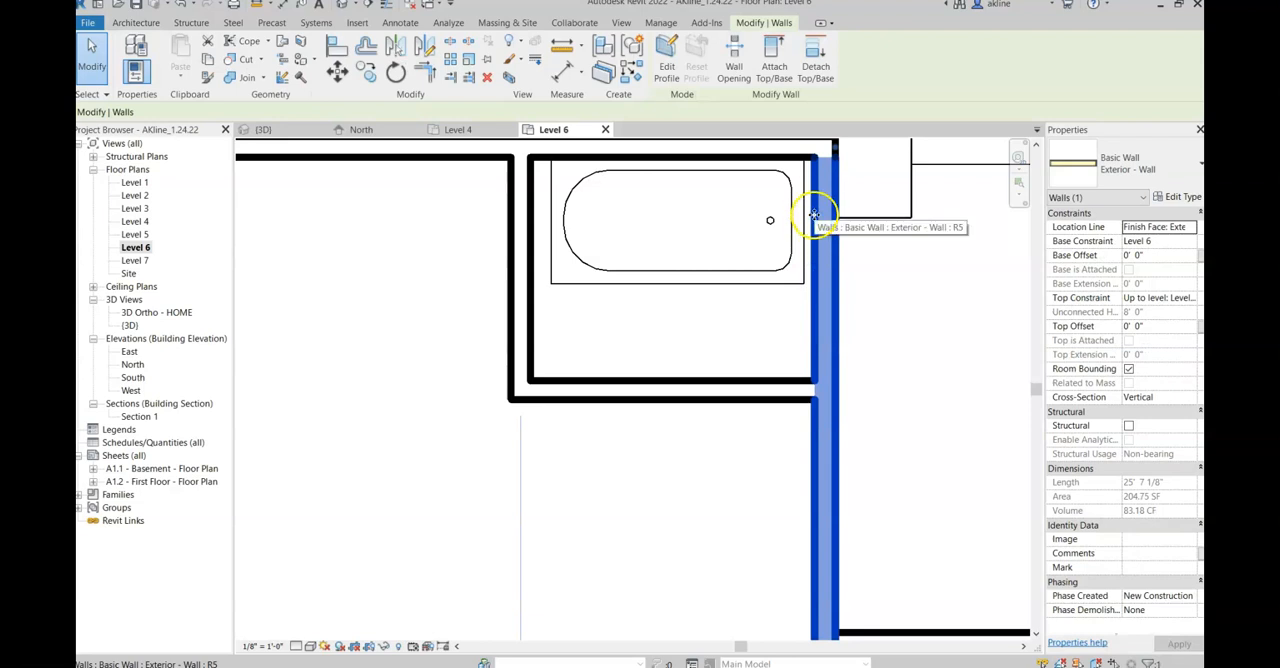
pyautogui.click(337, 47)
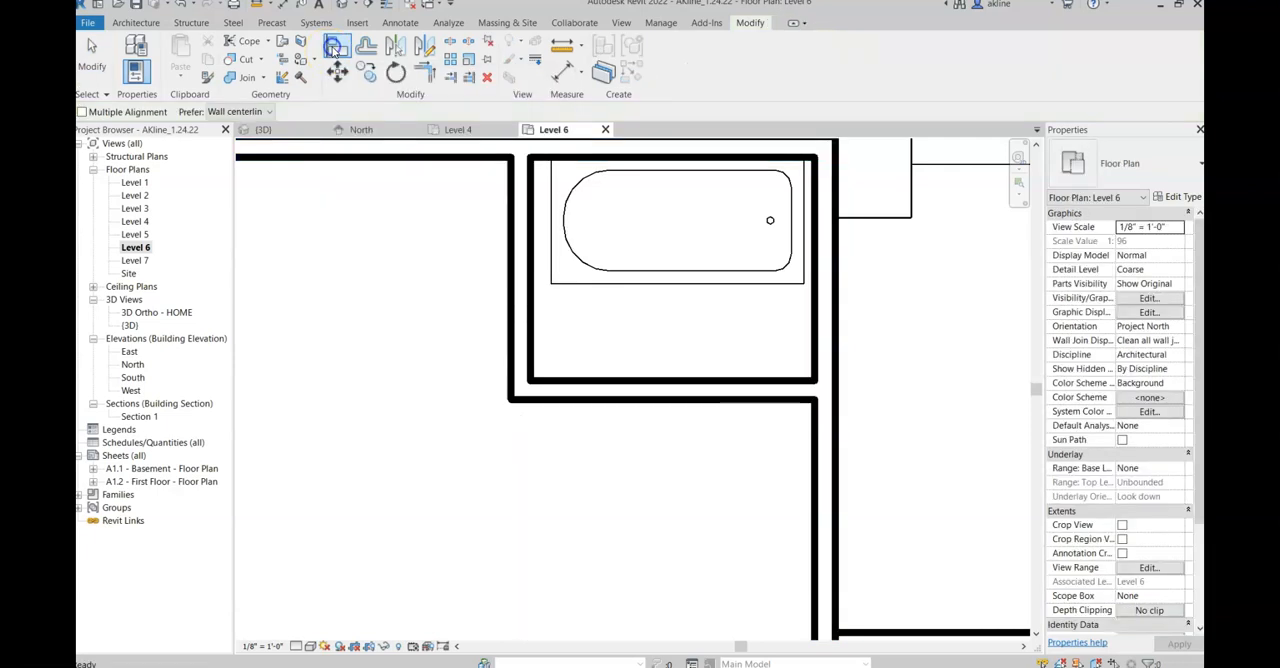
pyautogui.click(801, 209)
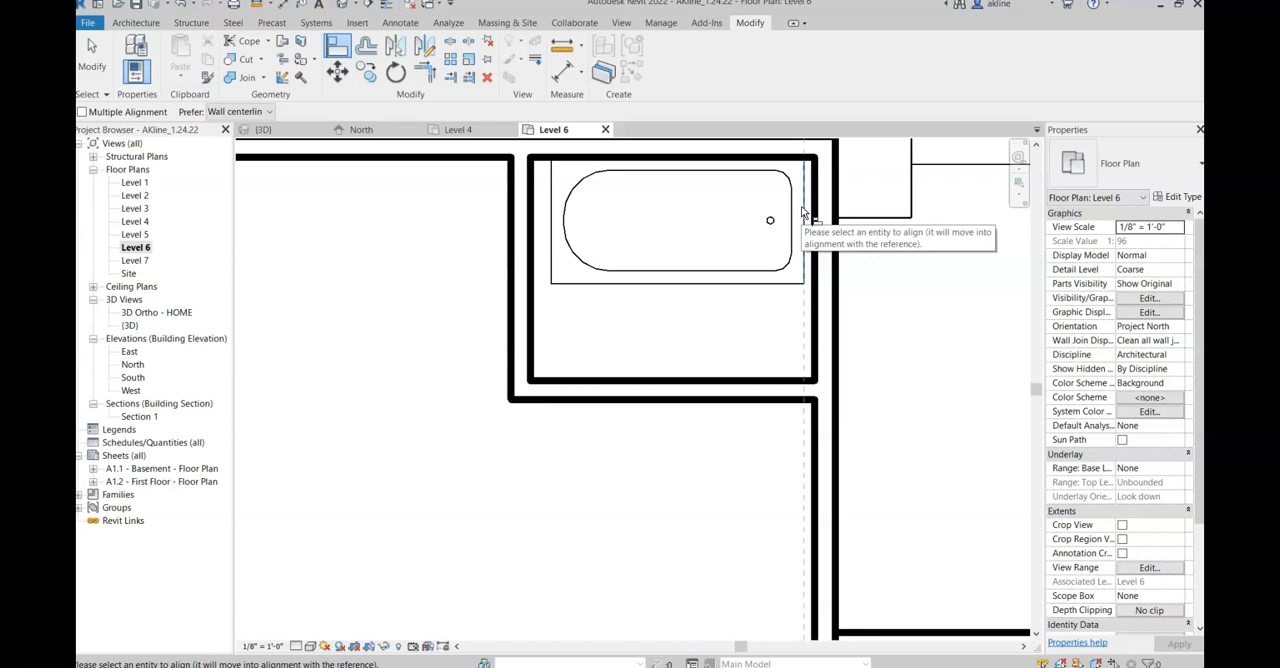
pyautogui.click(813, 212)
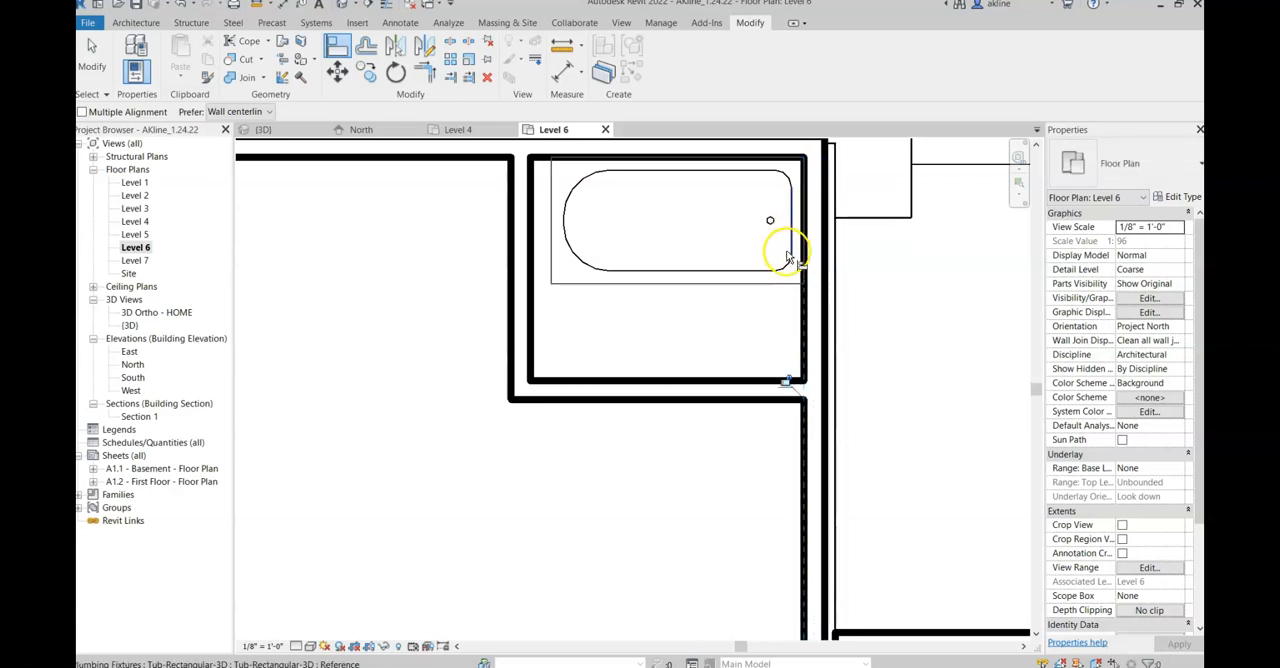
pyautogui.hotkey('ctrl', 'z')
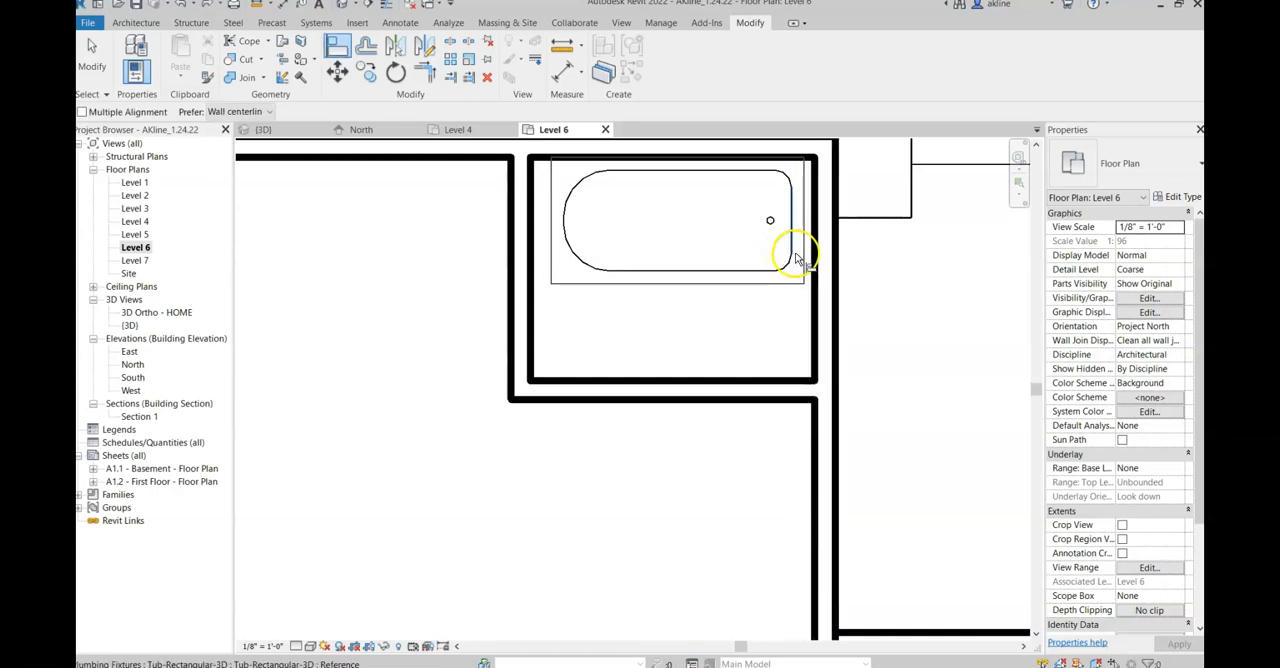
# Step: Align the bathtub's right edge with the inner face of the right exterior wall
pyautogui.click(814, 243)
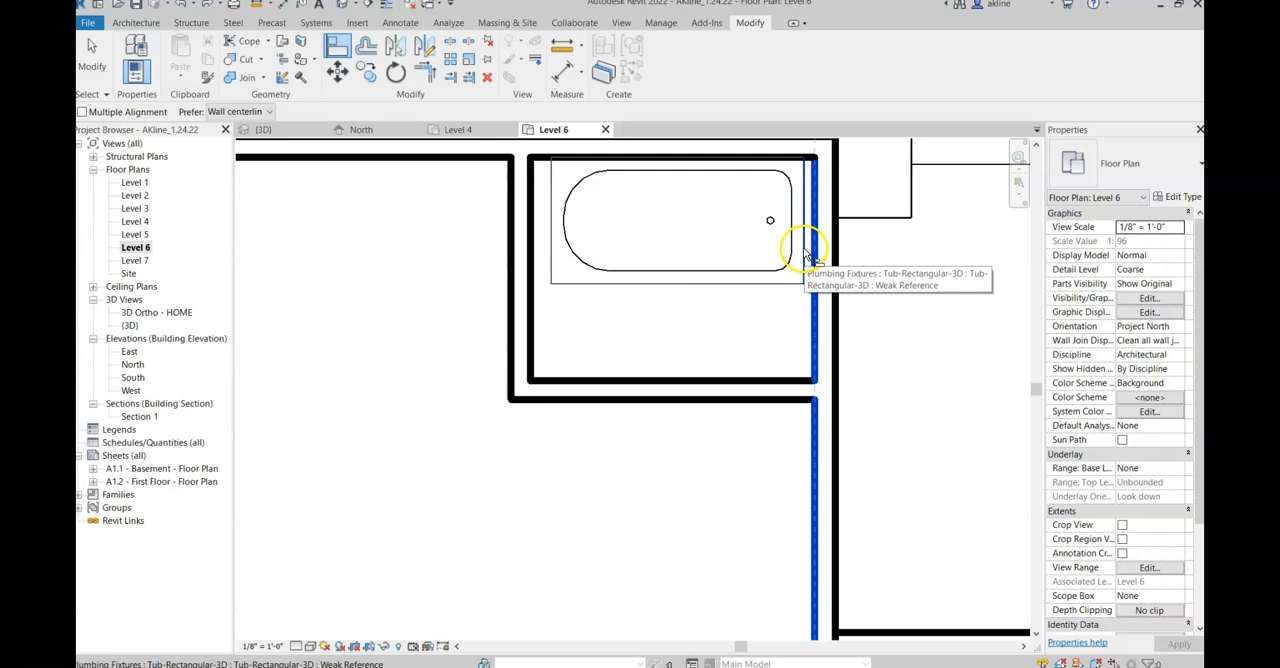
pyautogui.click(803, 252)
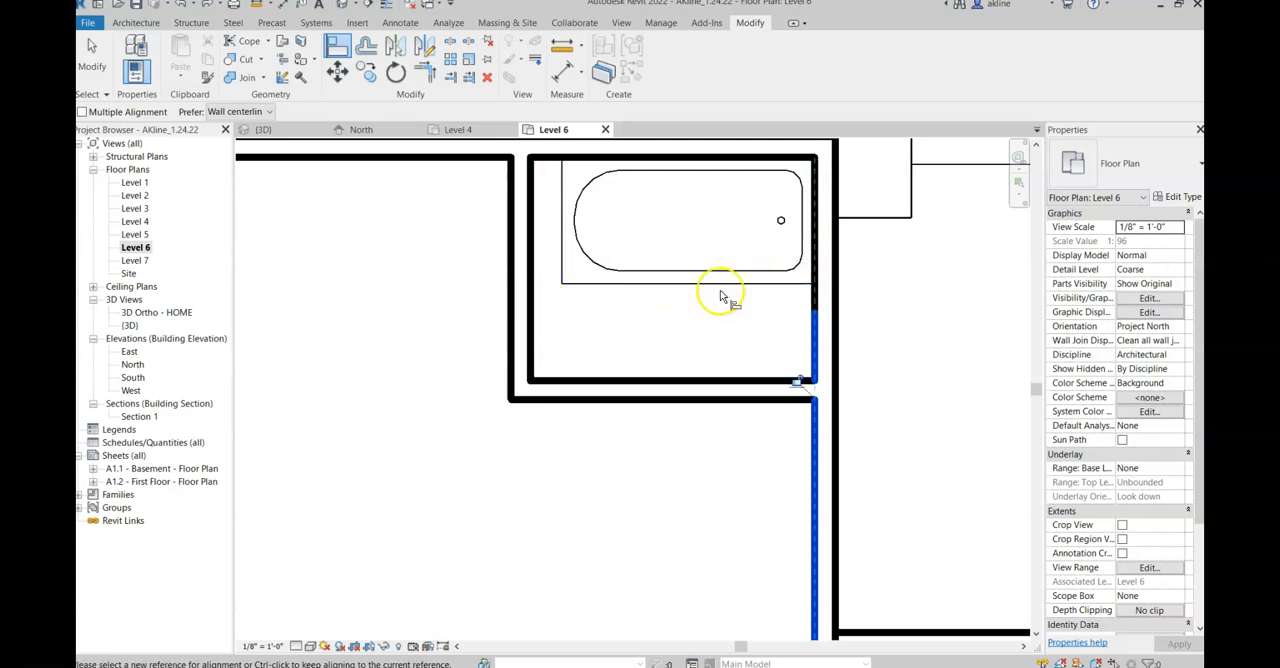
pyautogui.press('Escape')
# Step: Move the bathroom's left interior wall to the bathtub's left edge and its lower wall down to about 7' from the upper exterior wall
pyautogui.click(530, 298)
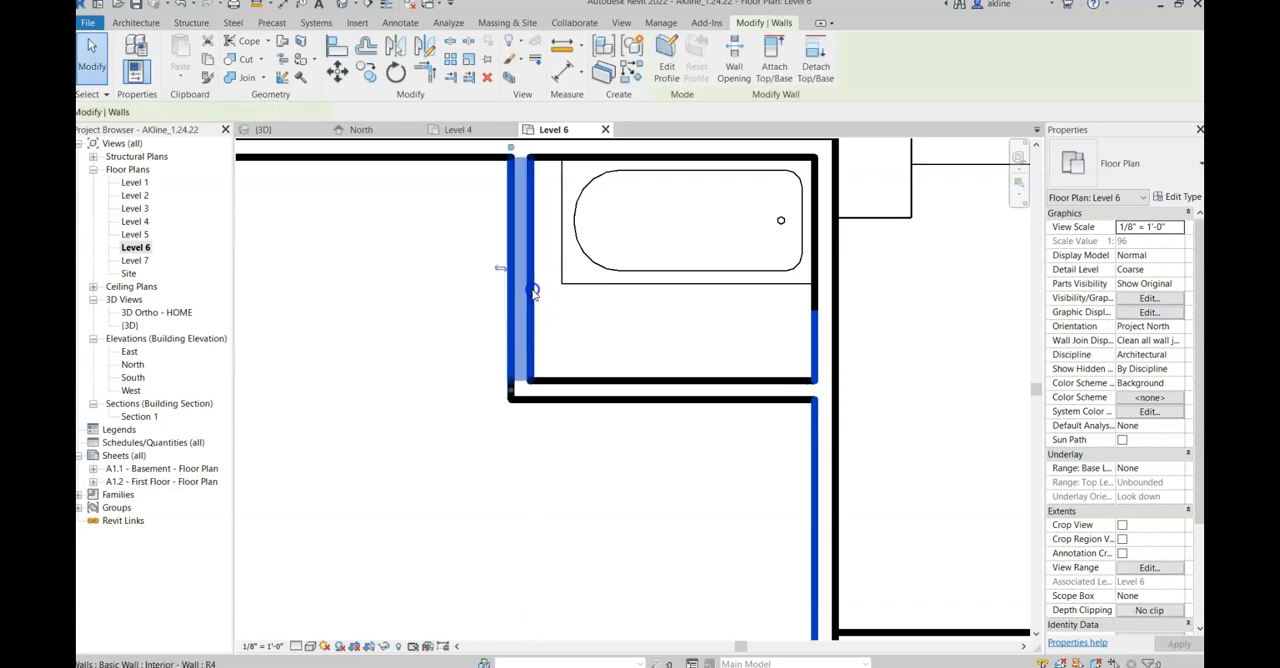
pyautogui.moveTo(530, 297); pyautogui.dragTo(560, 300)
pyautogui.scroll(-1, 640, 375)
pyautogui.click(660, 388)
pyautogui.moveTo(648, 387); pyautogui.dragTo(673, 470)
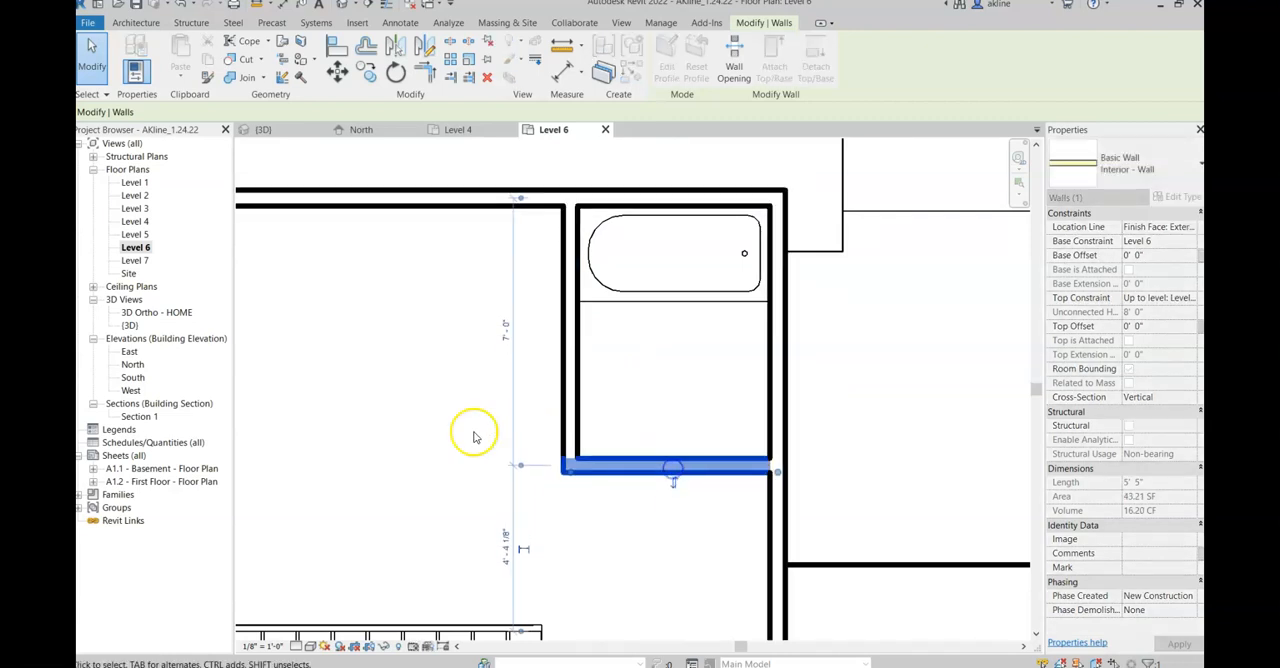
pyautogui.click(458, 378)
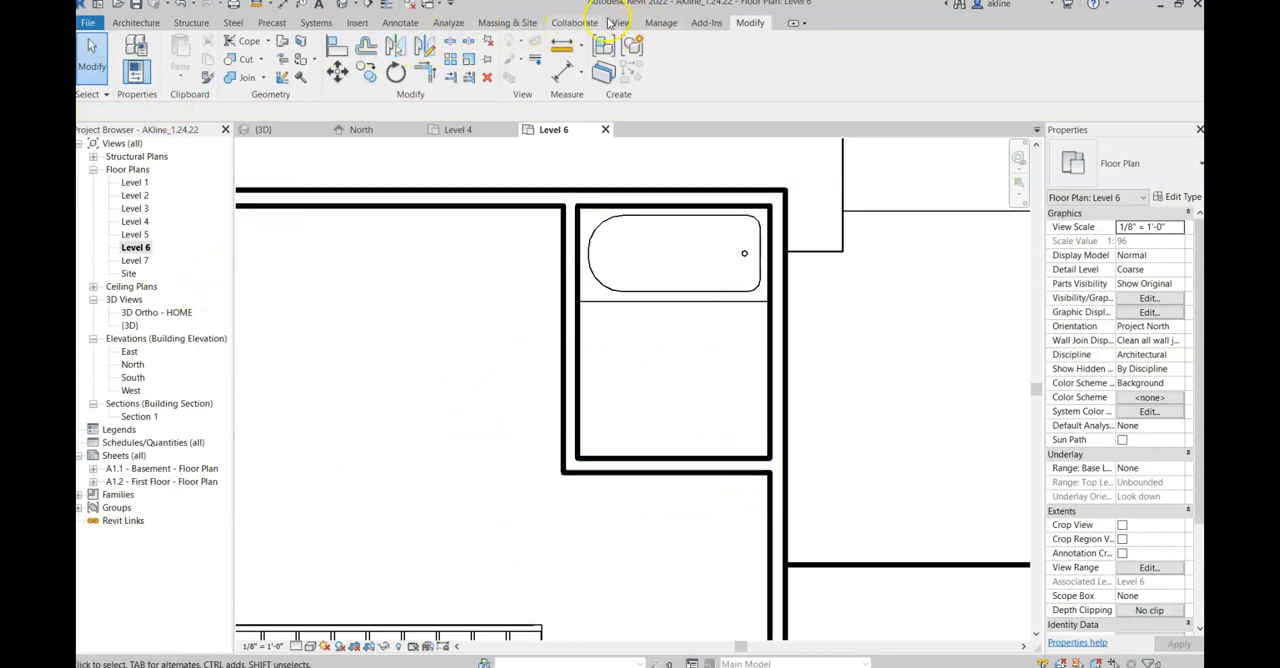
# Step: Browse the Autodesk family library's architectural plumbing fixtures, including the sinks, for bathroom families
pyautogui.click(362, 24)
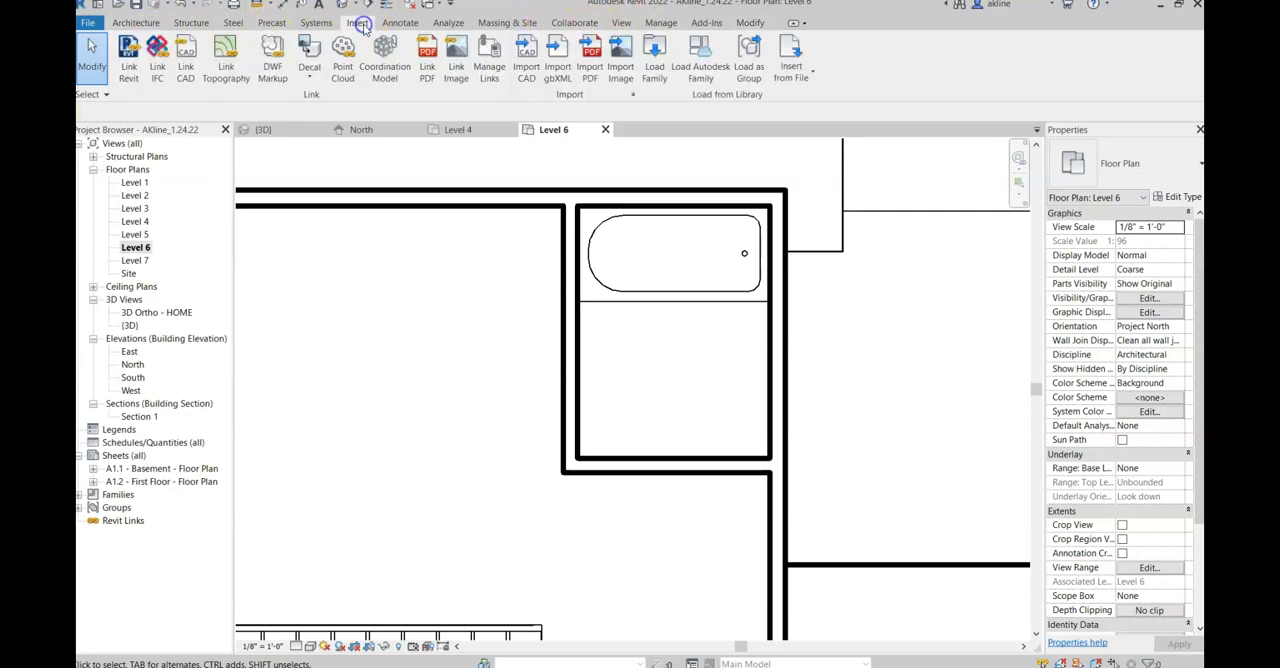
pyautogui.click(700, 66)
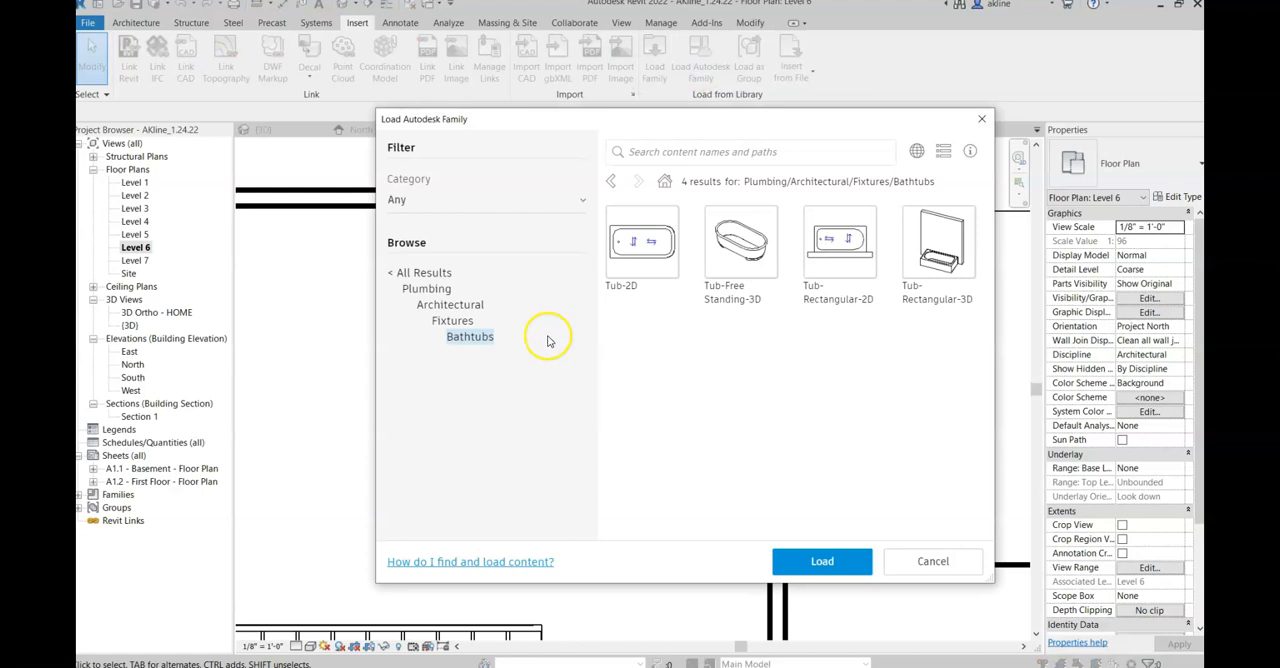
pyautogui.click(450, 322)
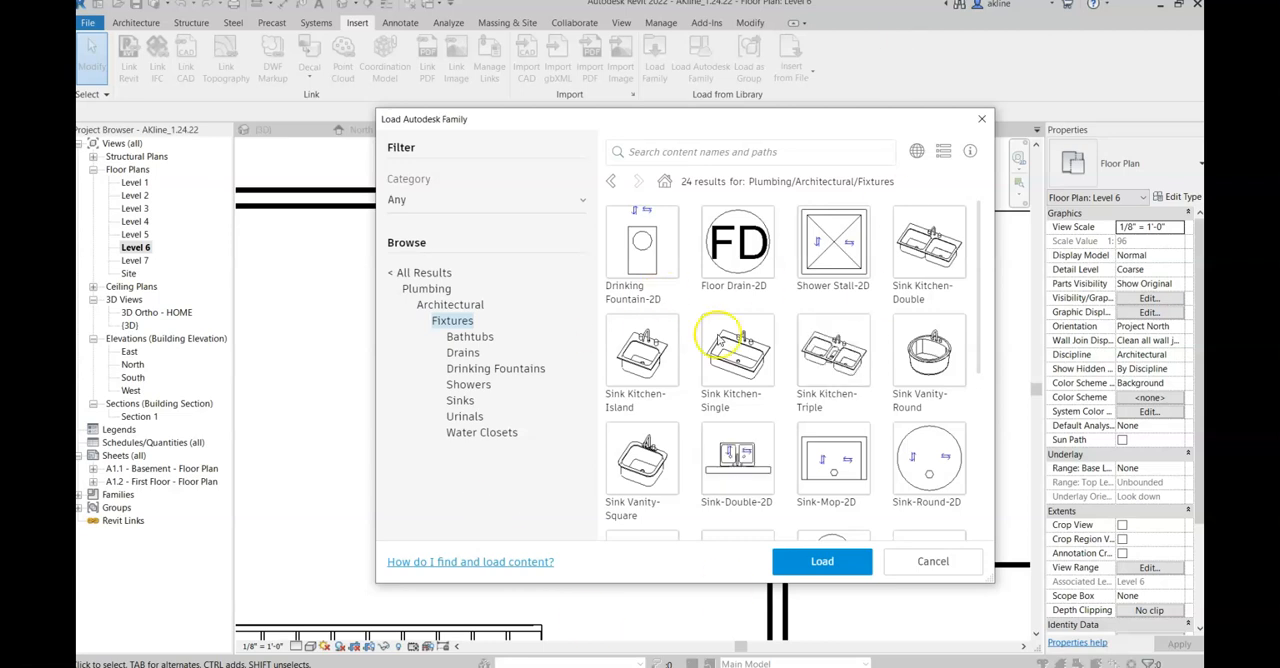
pyautogui.scroll(-2, 823, 386)
pyautogui.scroll(-5, 826, 390)
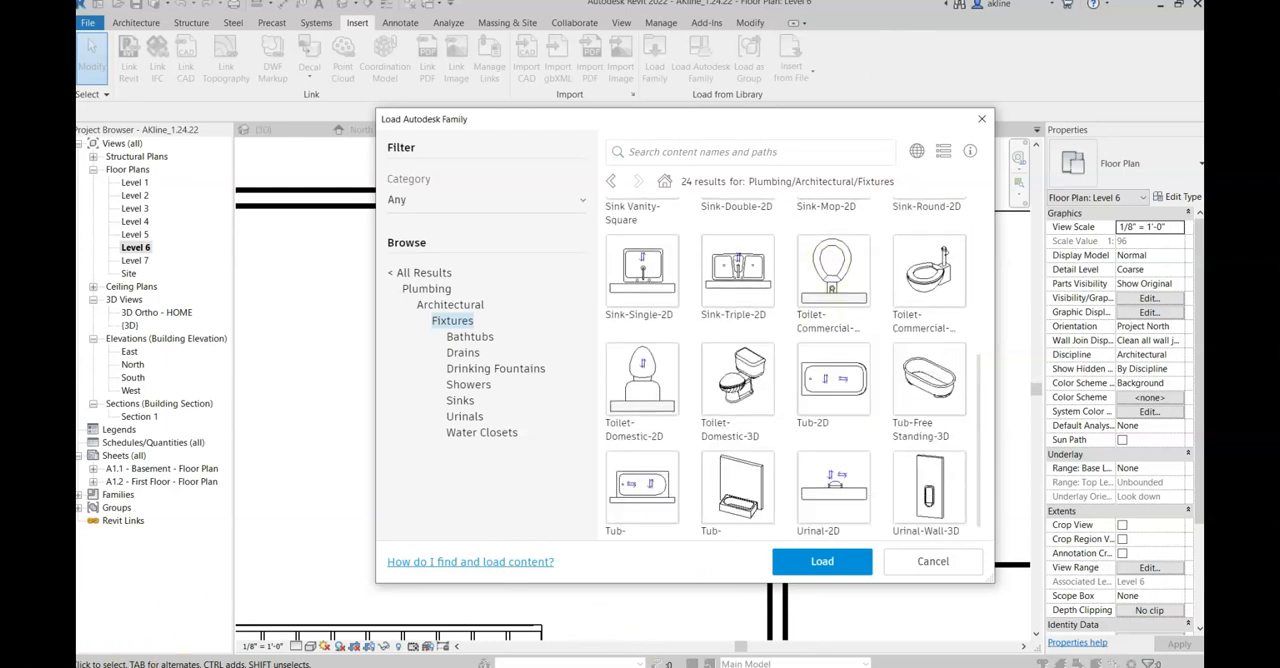
pyautogui.click(460, 400)
# Step: Load the Base Cabinet-Double Door & 1 Drawer family from the library's Casework category
pyautogui.click(426, 274)
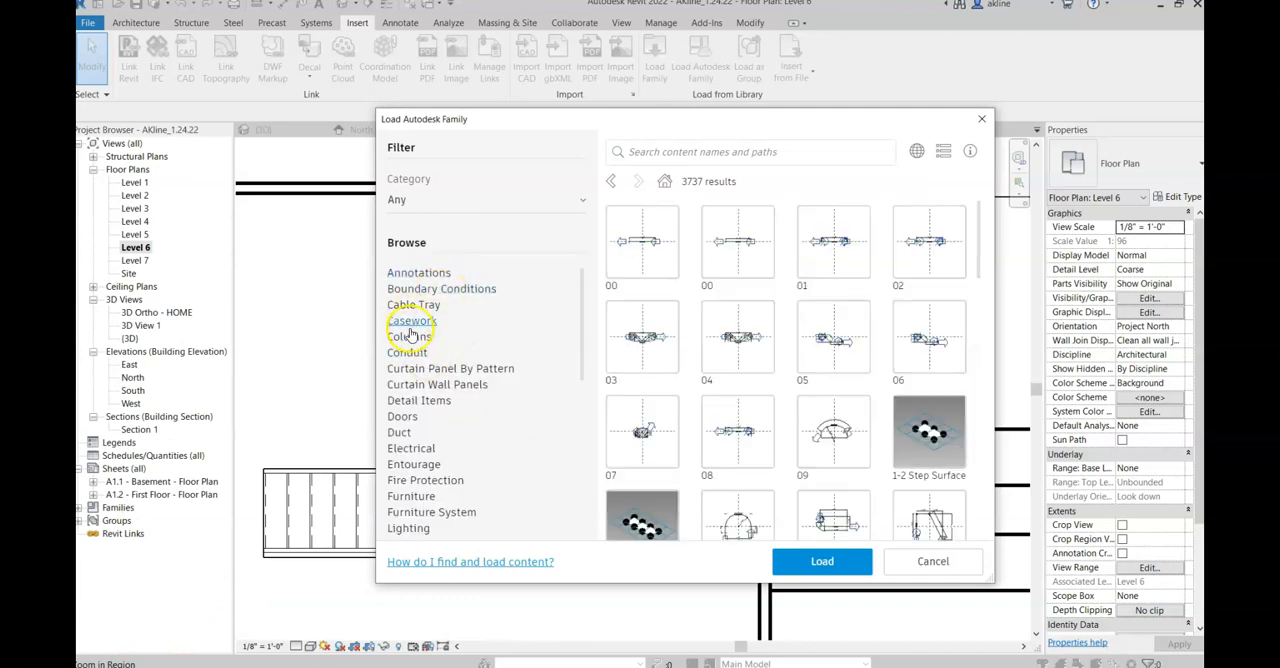
pyautogui.click(410, 323)
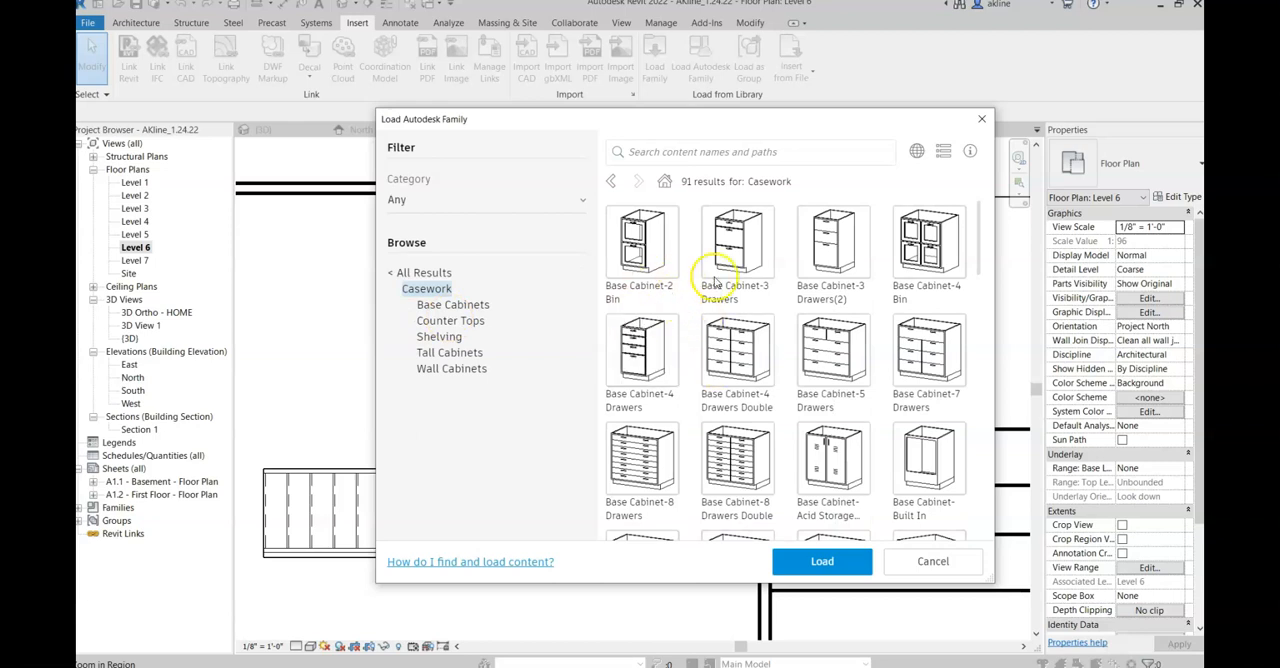
pyautogui.moveTo(977, 251); pyautogui.dragTo(979, 354)
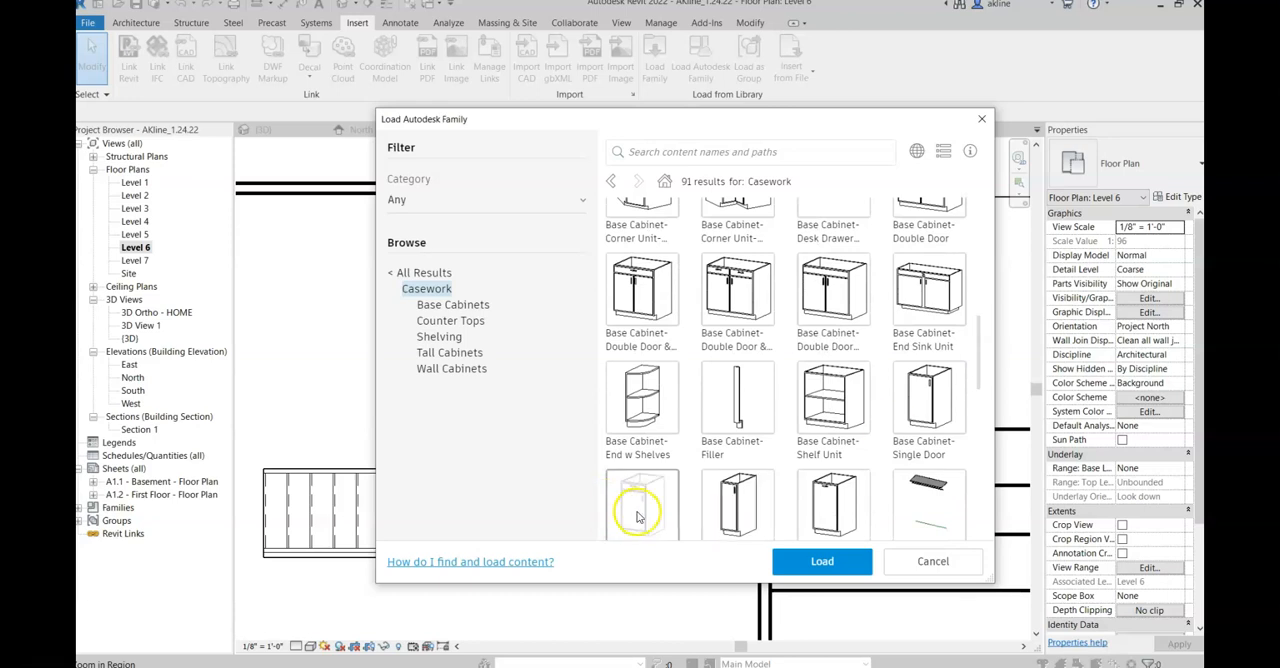
pyautogui.click(650, 292)
pyautogui.click(826, 562)
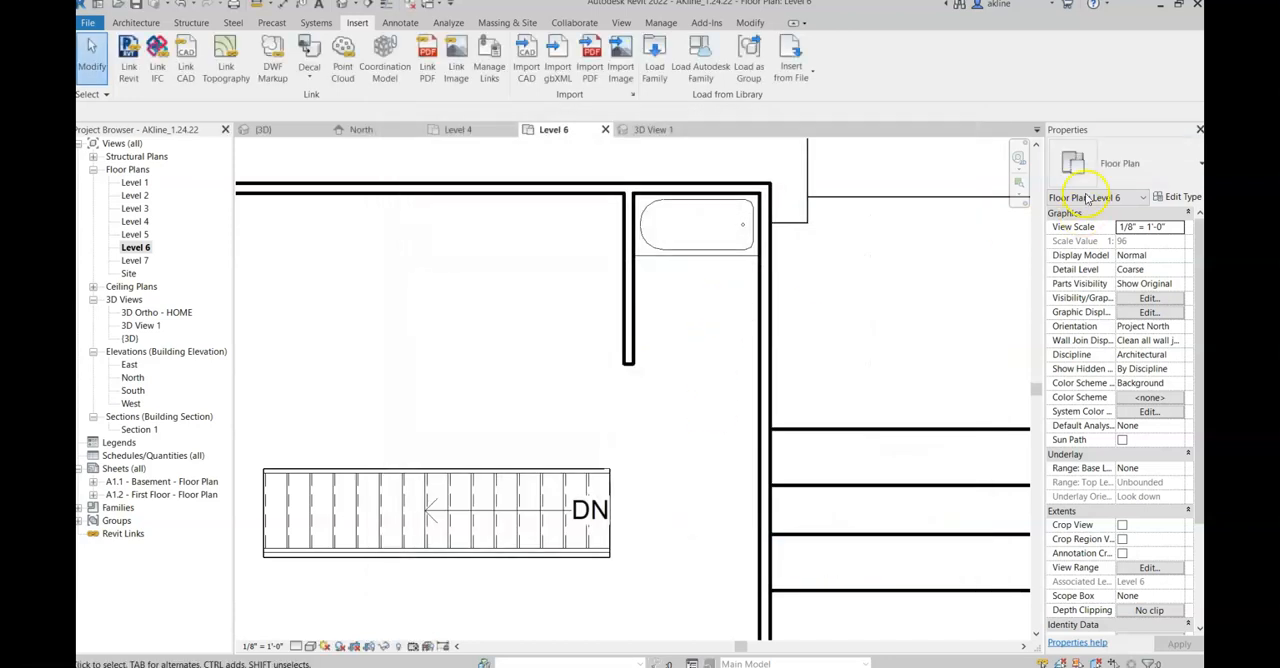
# Step: Save the project and place a 30" Base Cabinet-Double Door & 1 Drawer against the right exterior wall, about 5' from the upper exterior wall
pyautogui.click(135, 22)
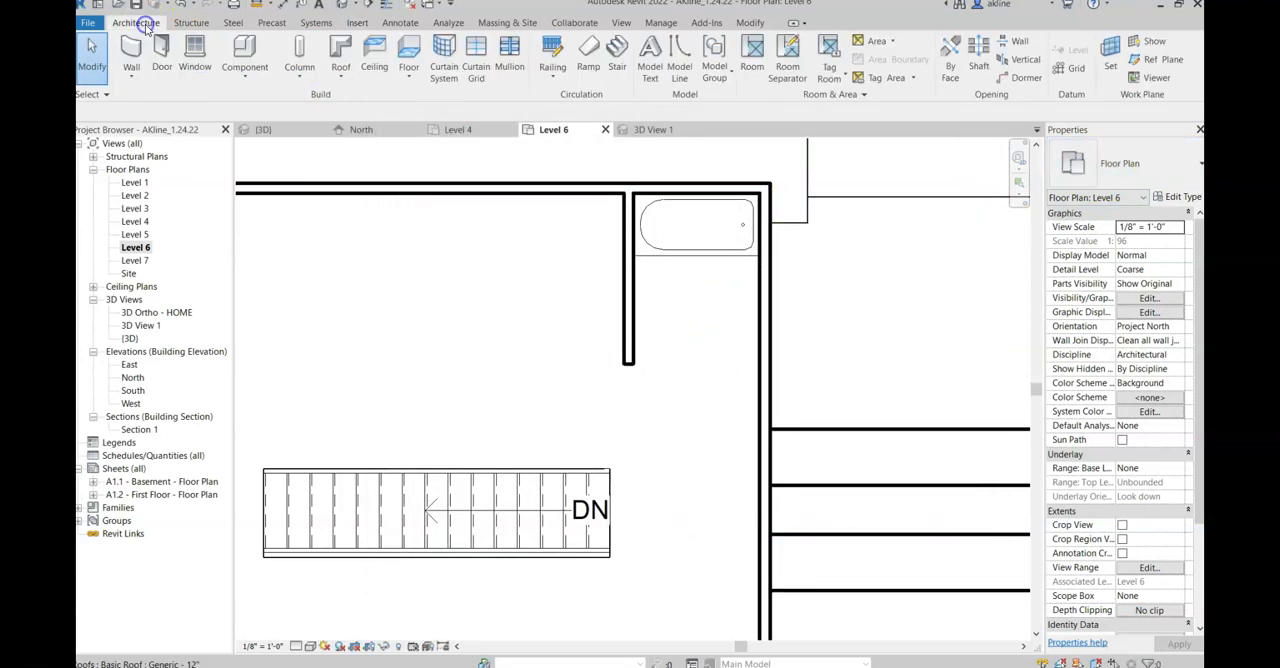
pyautogui.click(257, 74)
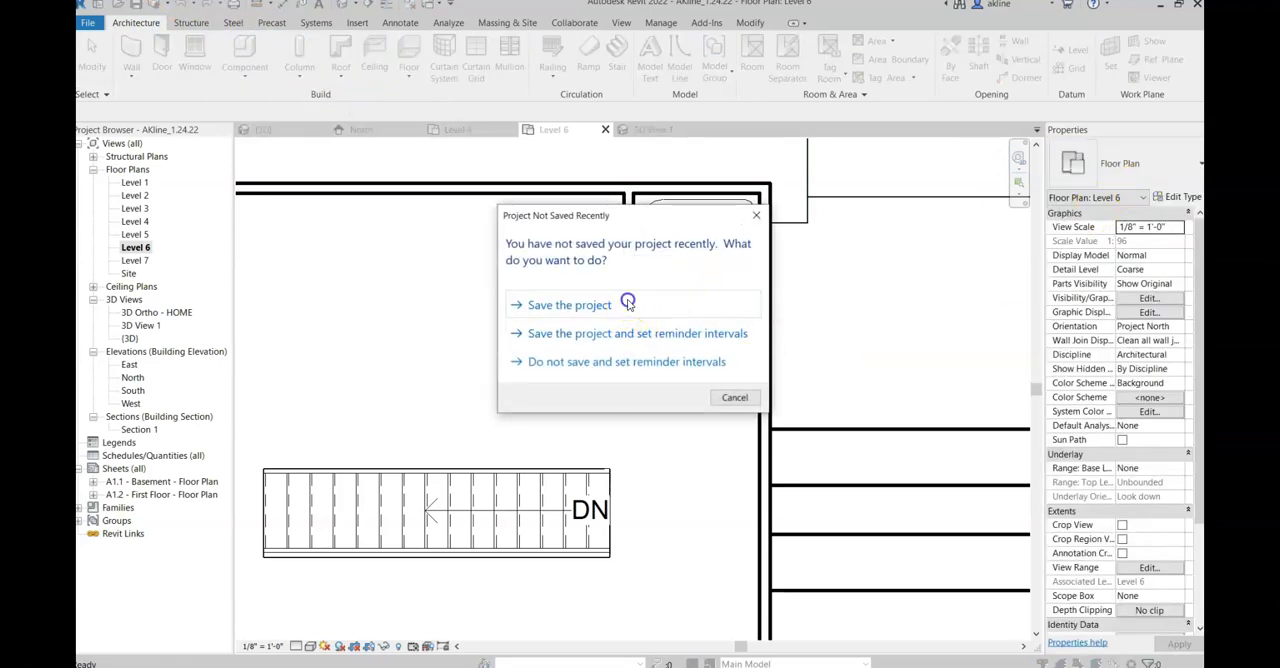
pyautogui.click(600, 305)
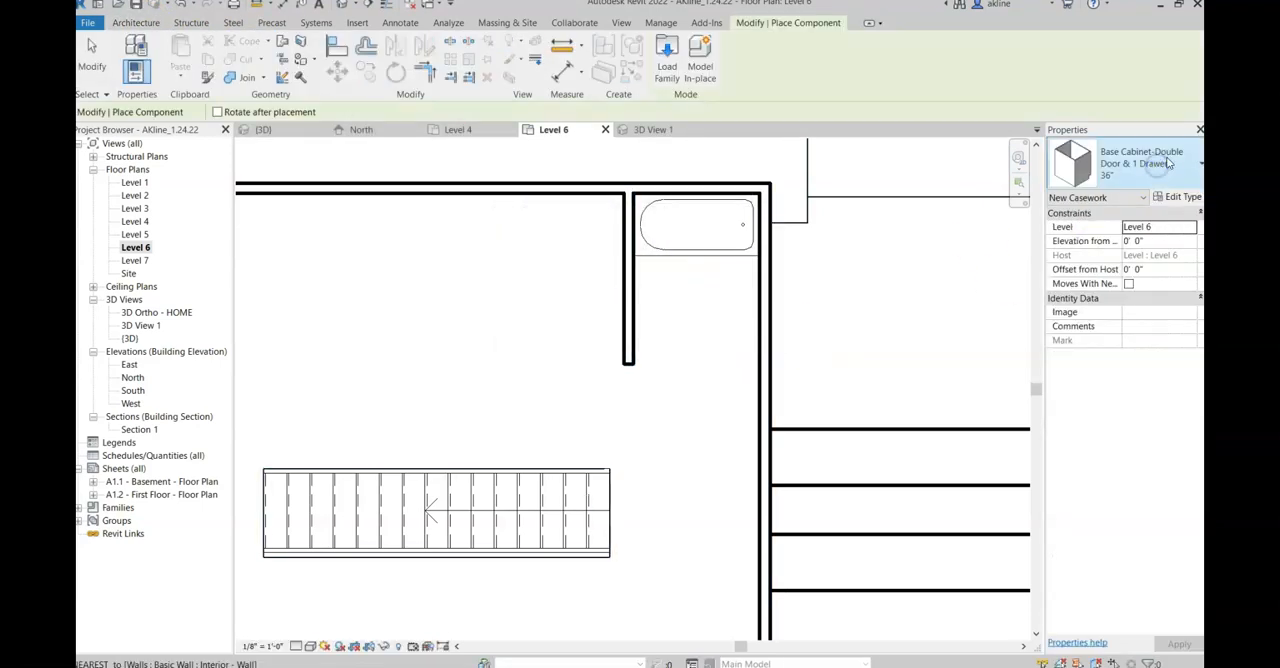
pyautogui.click(1158, 168)
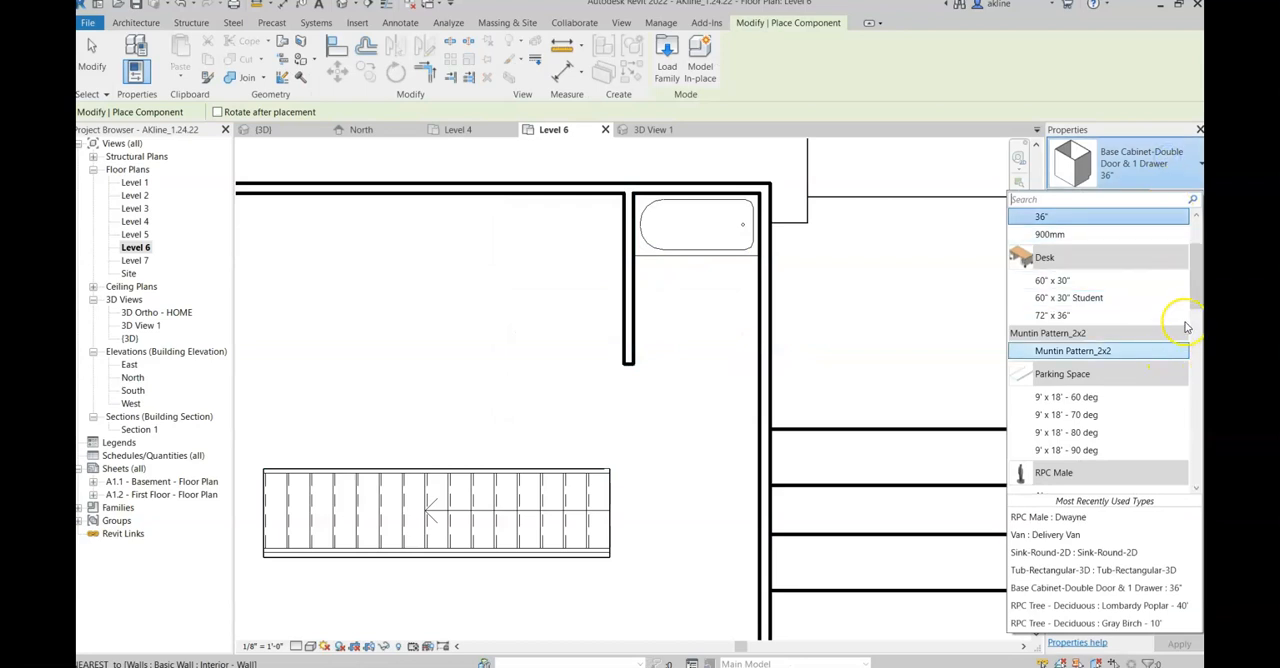
pyautogui.scroll(3, 1188, 290)
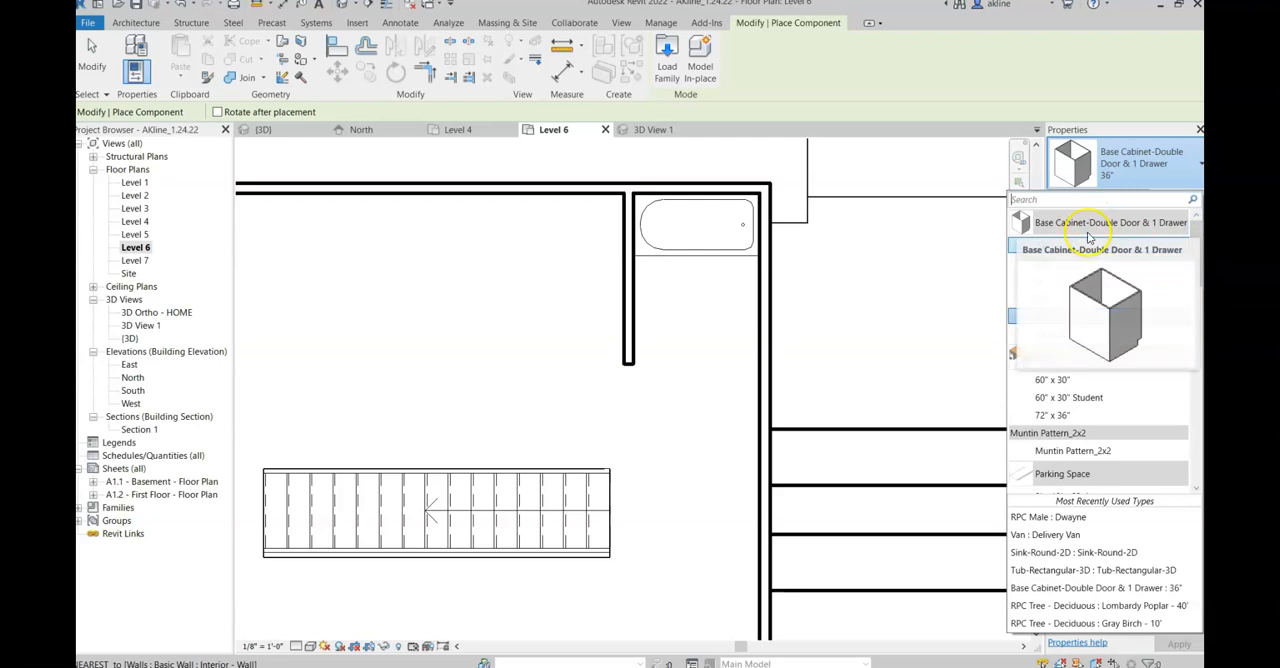
pyautogui.click(1041, 281)
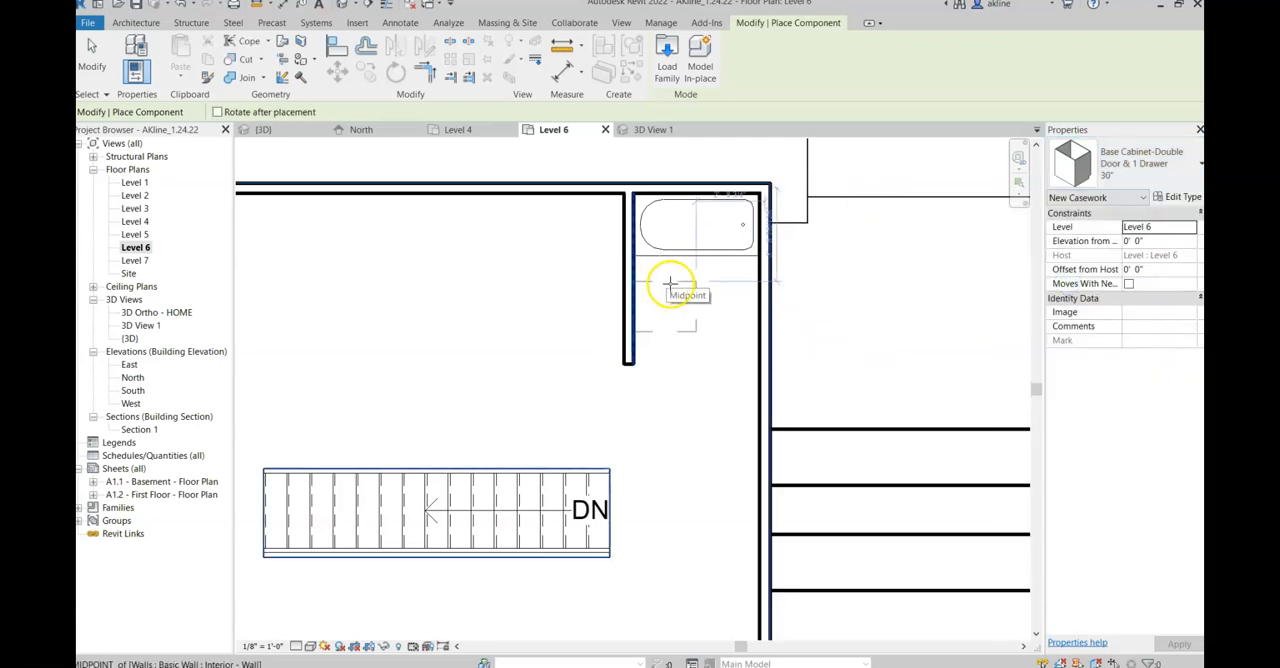
pyautogui.click(733, 319)
pyautogui.click(722, 316)
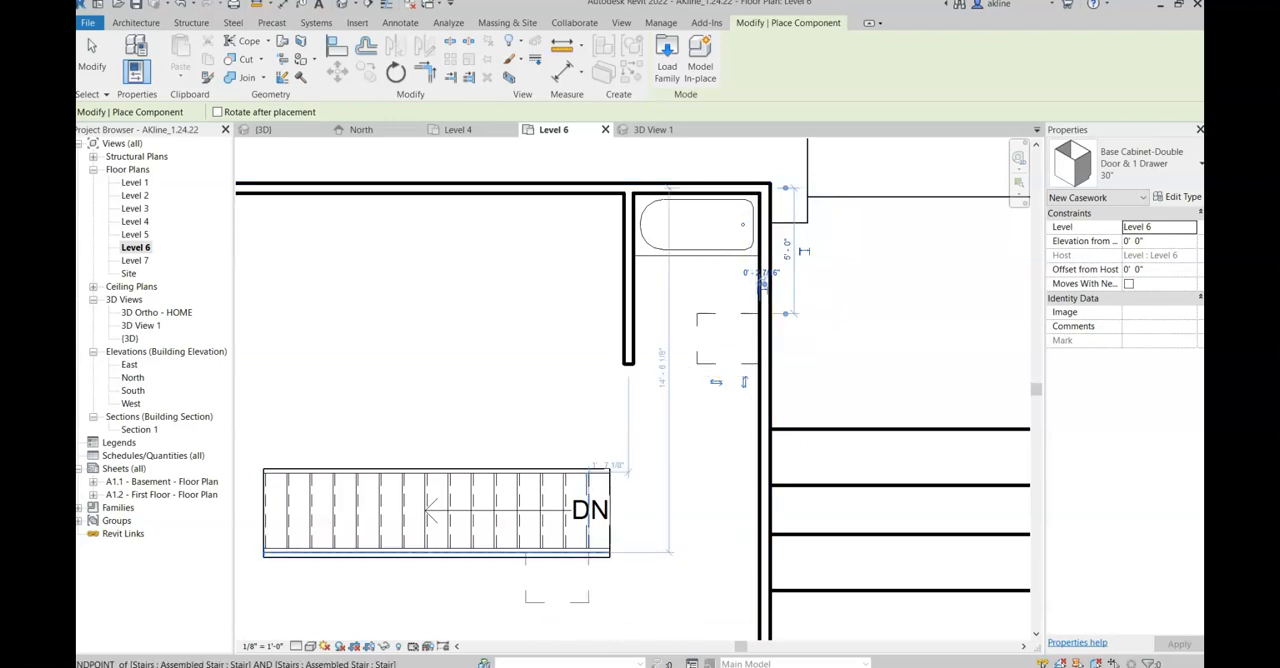
# Step: Switch to the browser, open Packet A Pre Design (design codes).pdf from Exercise 3.3, and examine the hall bathroom layouts on page 9
pyautogui.moveTo(1202, 5); pyautogui.dragTo(756, 103)
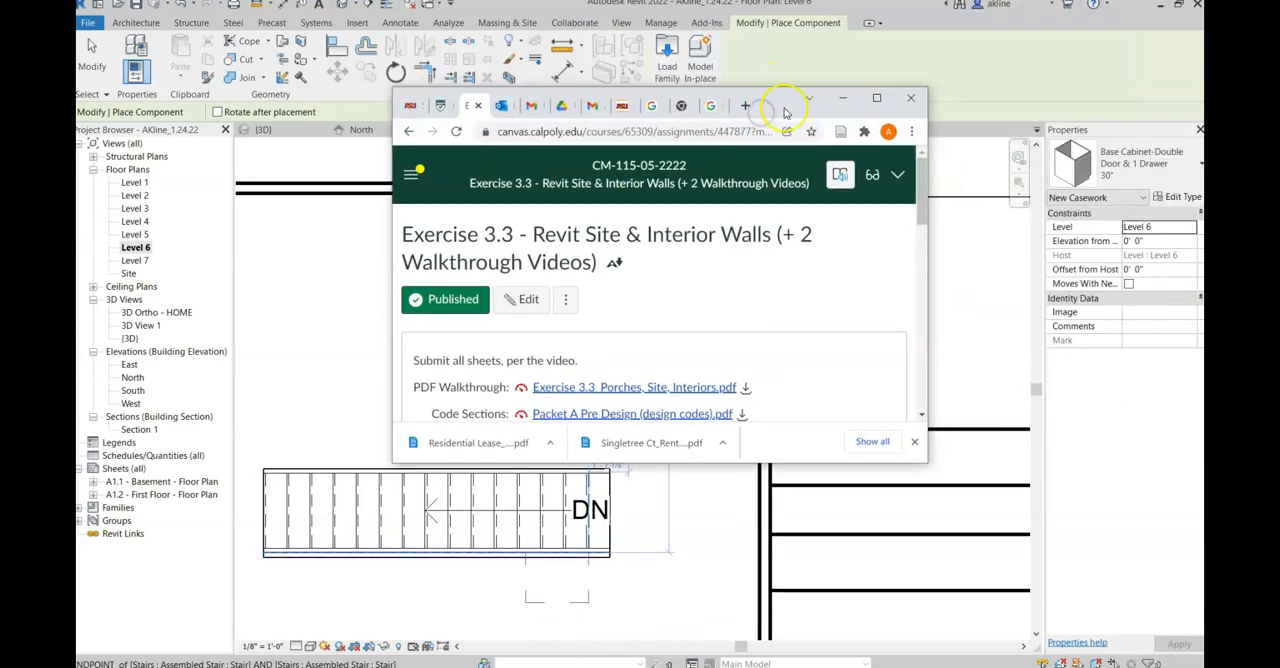
pyautogui.doubleClick(785, 110)
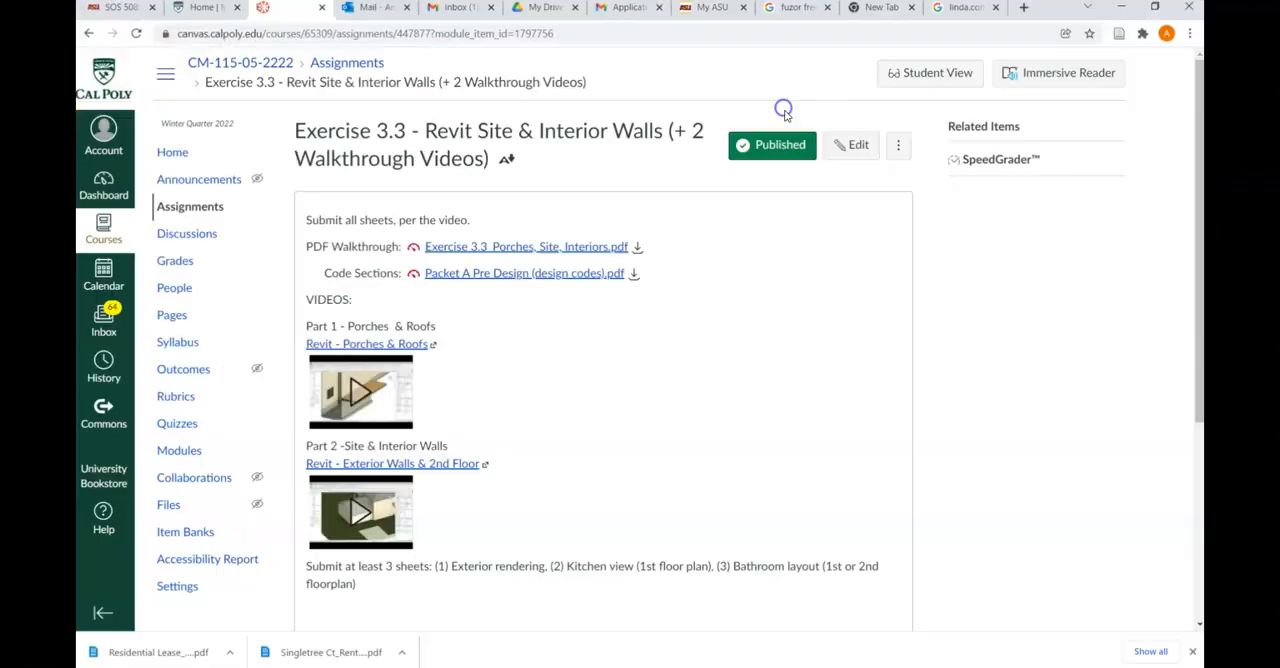
pyautogui.click(490, 274)
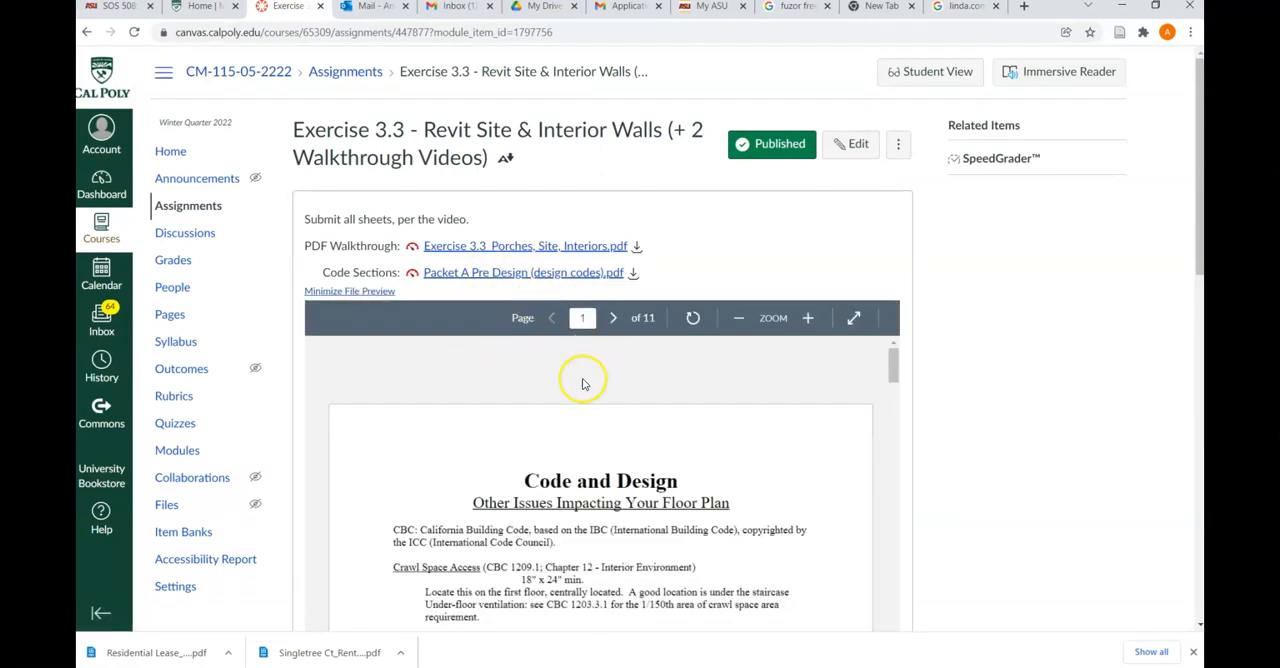
pyautogui.scroll(-3, 590, 420)
pyautogui.scroll(-2, 962, 497)
pyautogui.scroll(-3, 668, 373)
pyautogui.scroll(-10, 668, 373)
pyautogui.scroll(-15, 667, 369)
pyautogui.scroll(-15, 668, 373)
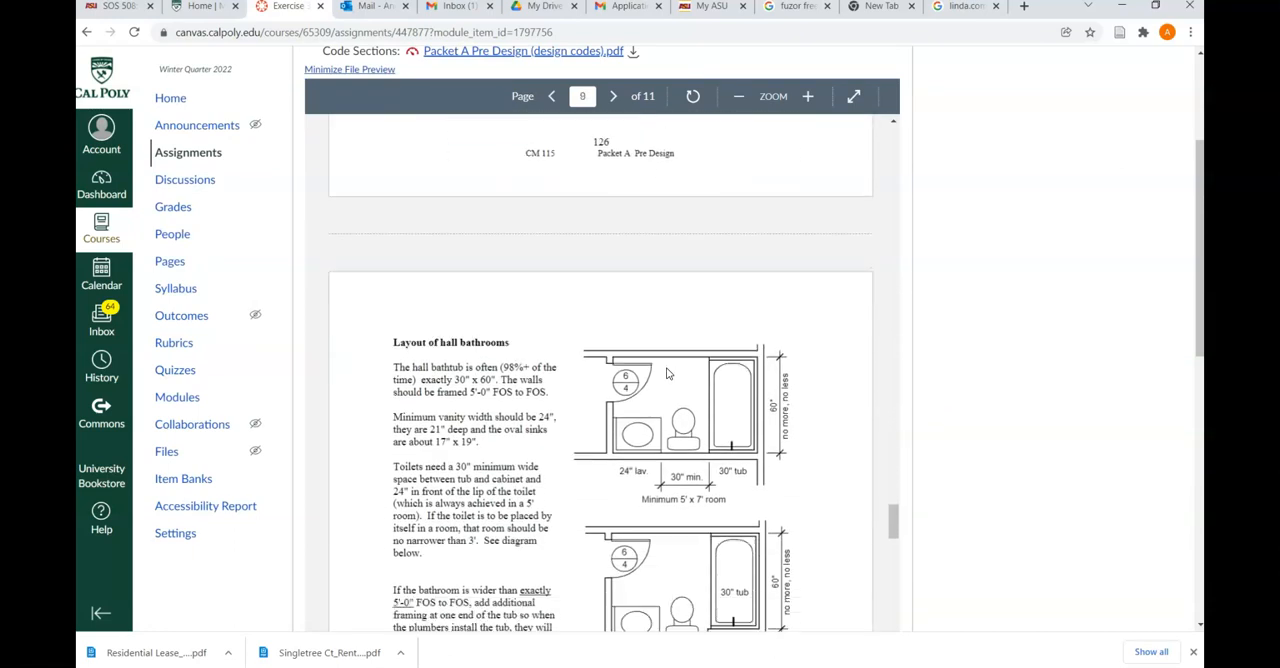
pyautogui.scroll(-2, 668, 373)
pyautogui.click(600, 287)
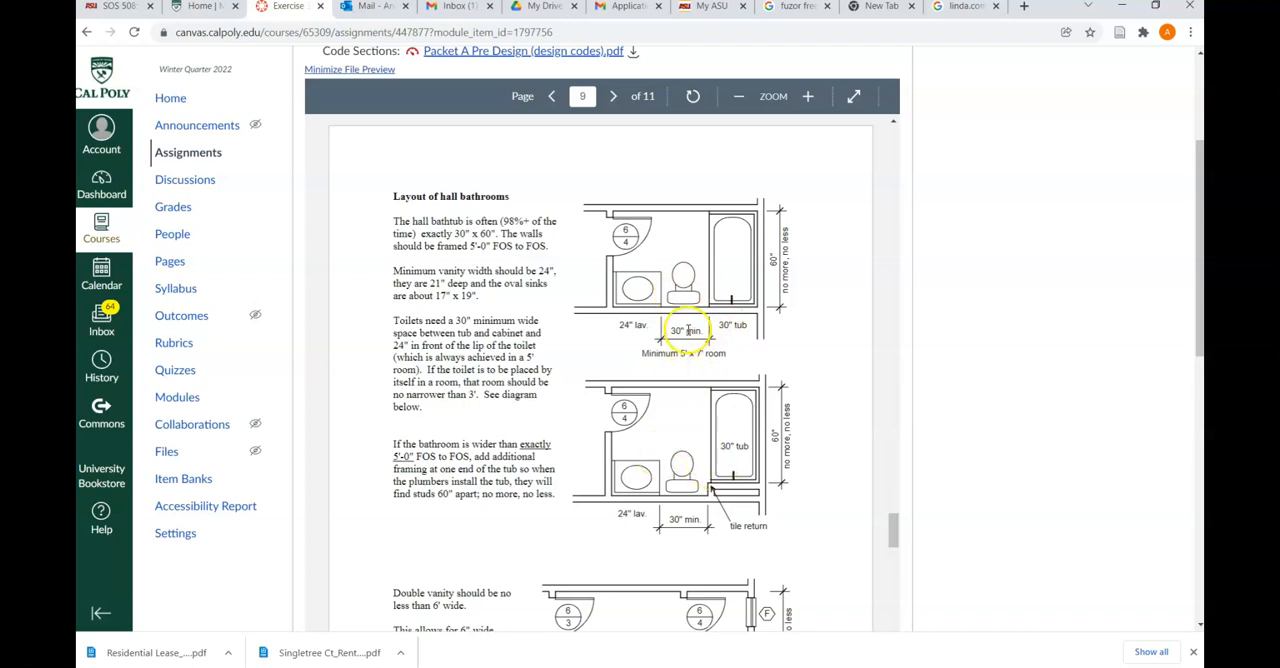
pyautogui.scroll(-3, 688, 326)
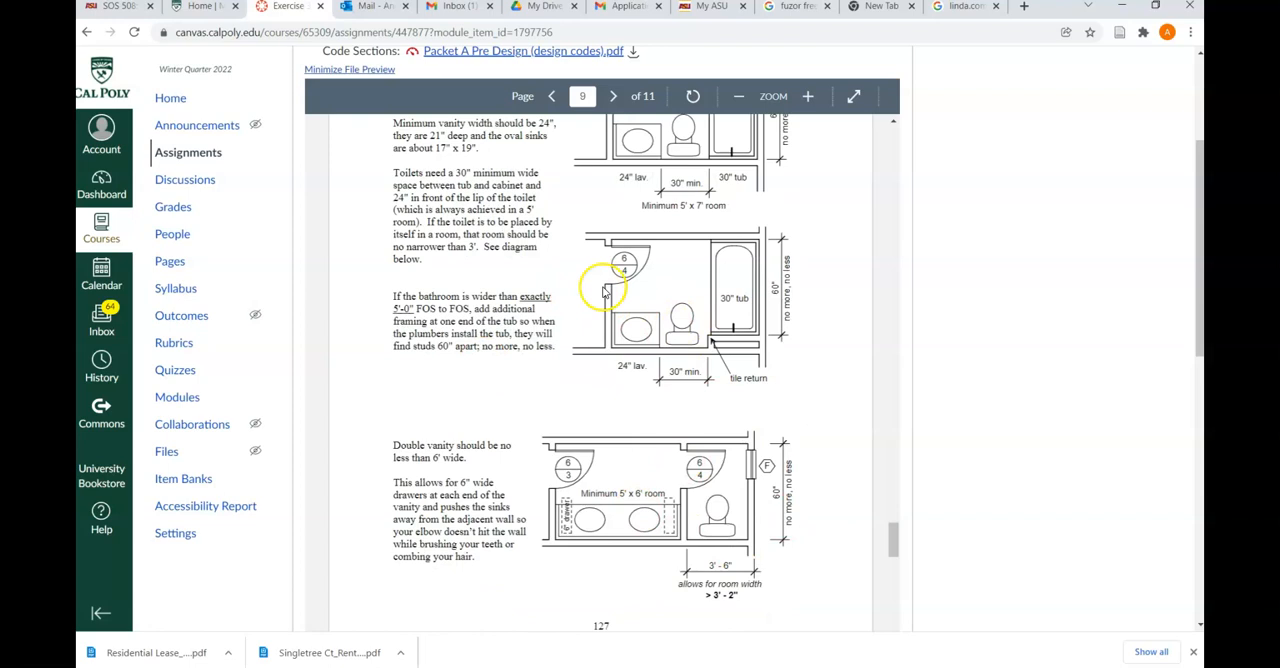
pyautogui.scroll(3, 600, 288)
pyautogui.scroll(-14, 600, 288)
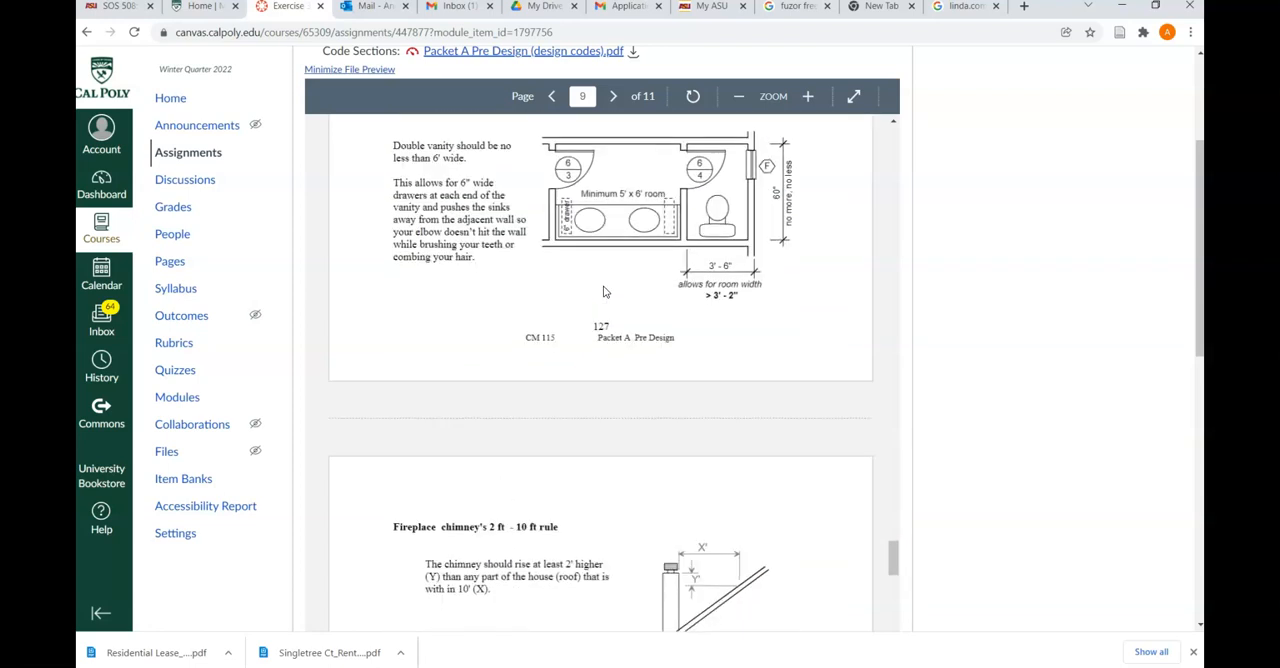
# Step: Examine the packet's first-page code requirements for attic access, ceiling height and room dimensions, and return to Revit
pyautogui.scroll(-15, 604, 289)
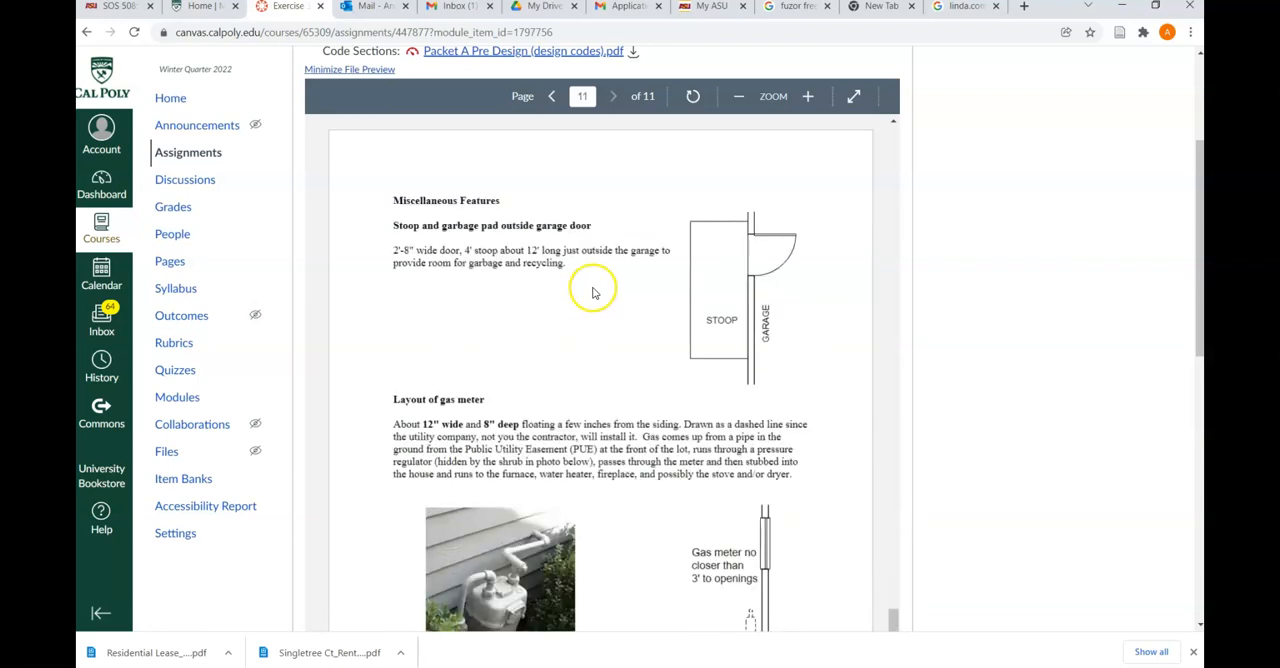
pyautogui.scroll(-3, 585, 290)
pyautogui.scroll(5, 577, 291)
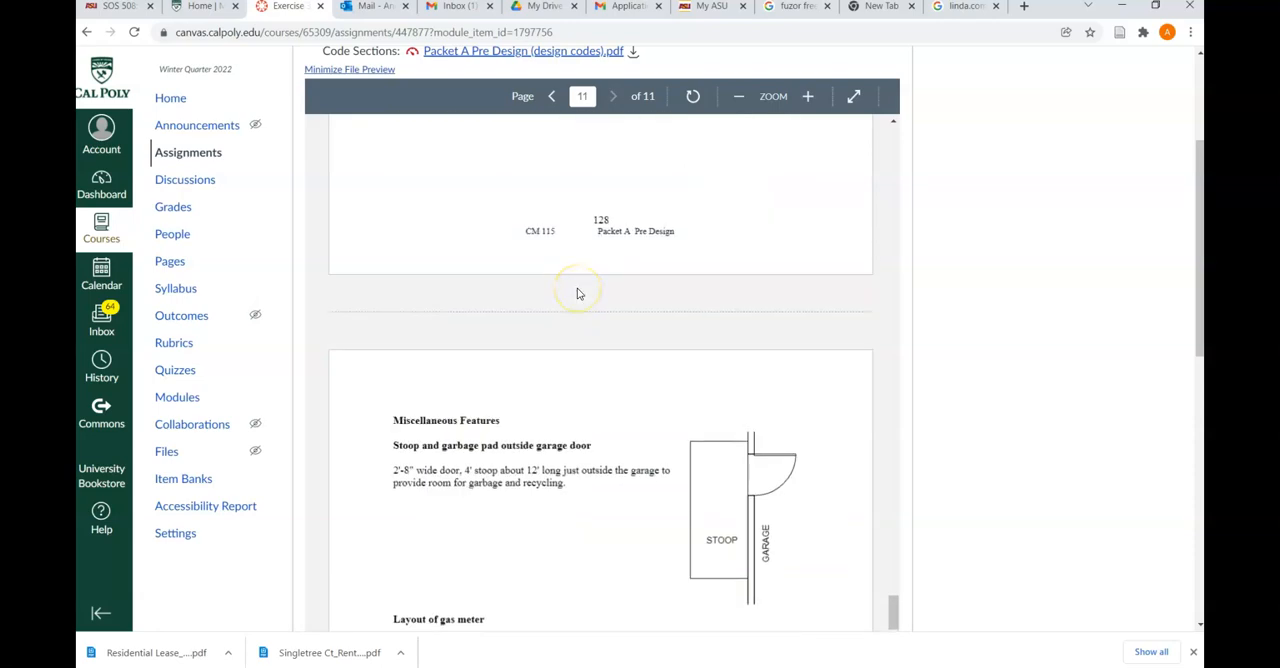
pyautogui.scroll(20, 577, 293)
pyautogui.scroll(20, 567, 298)
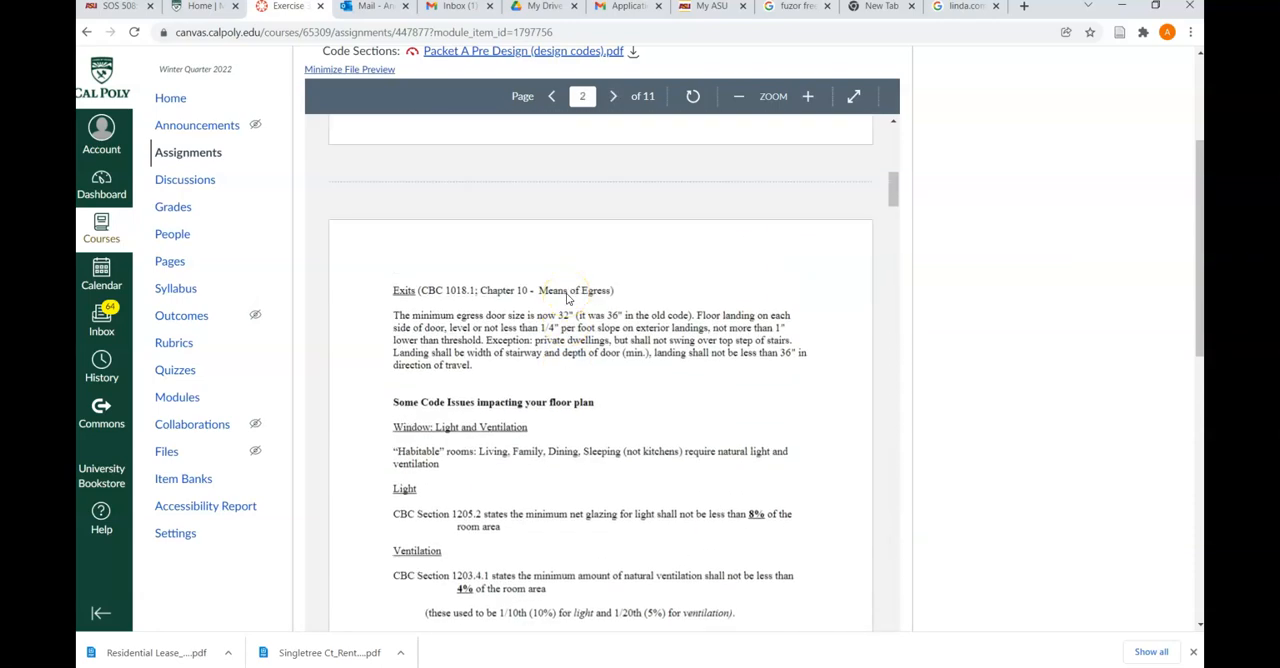
pyautogui.scroll(-2, 566, 294)
pyautogui.scroll(6, 568, 292)
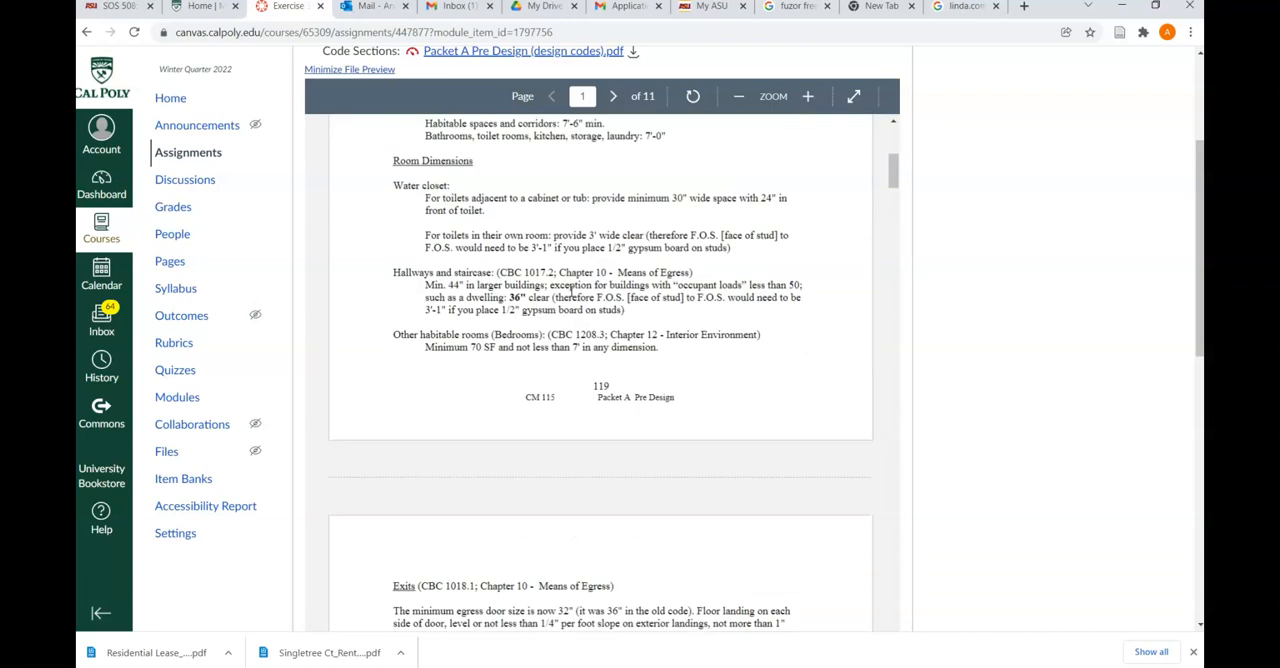
pyautogui.scroll(1, 572, 290)
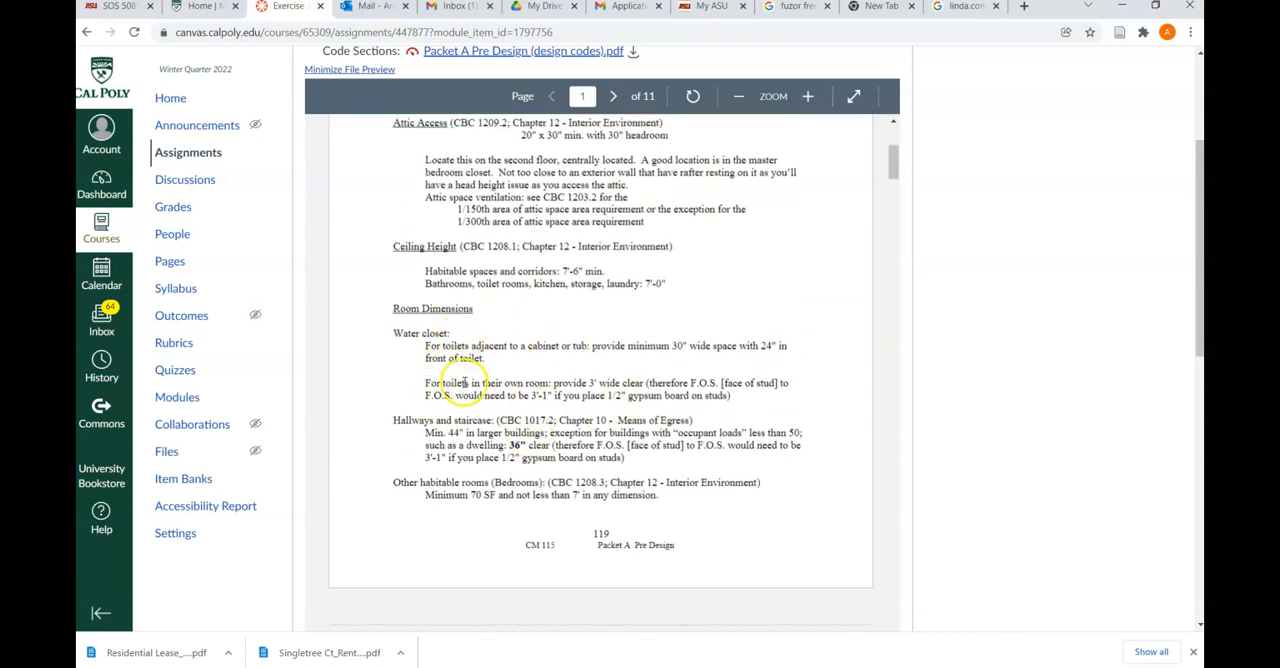
pyautogui.scroll(3, 468, 395)
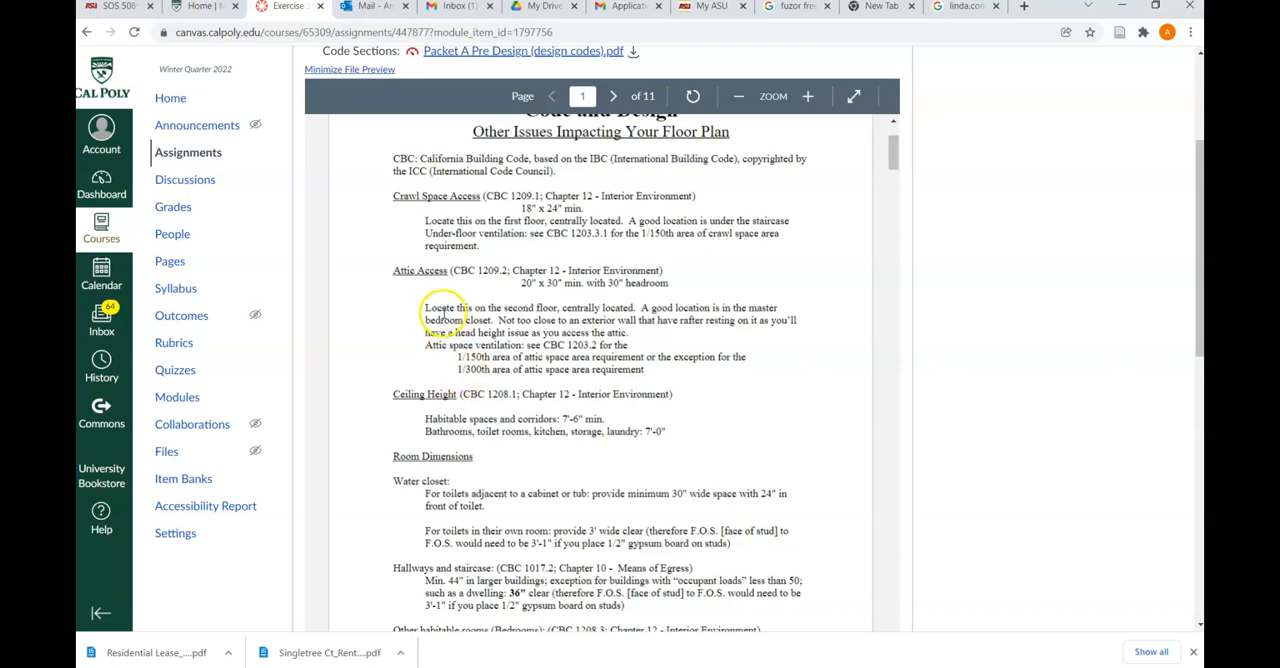
pyautogui.scroll(-3, 448, 304)
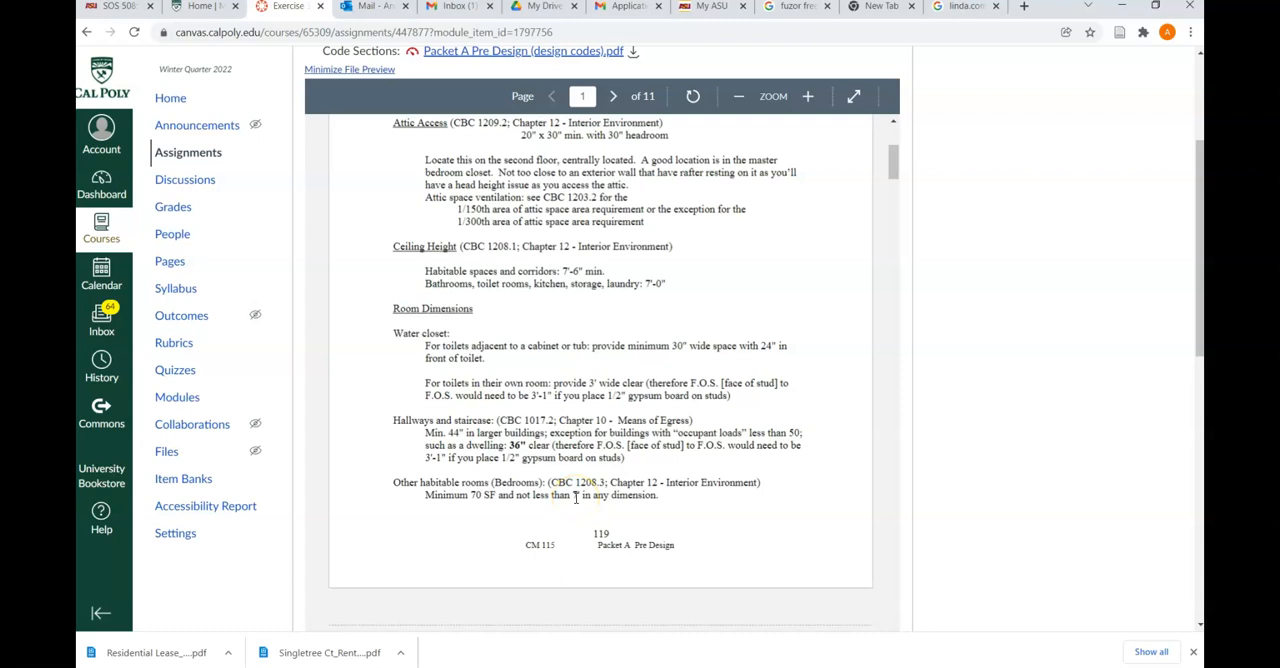
pyautogui.click(1124, 8)
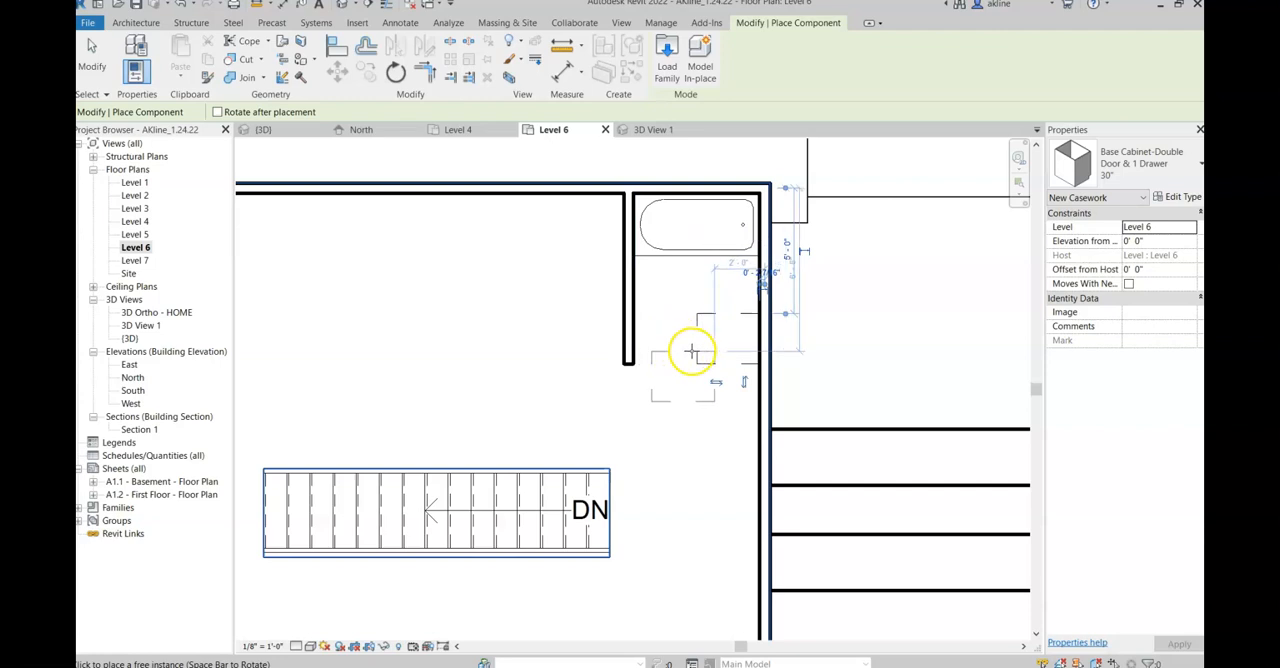
# Step: End component placement and rotate the base cabinet a quarter turn clockwise about a point just outside its lower-left corner
pyautogui.click(716, 360)
pyautogui.press('Escape')
pyautogui.press('Escape')
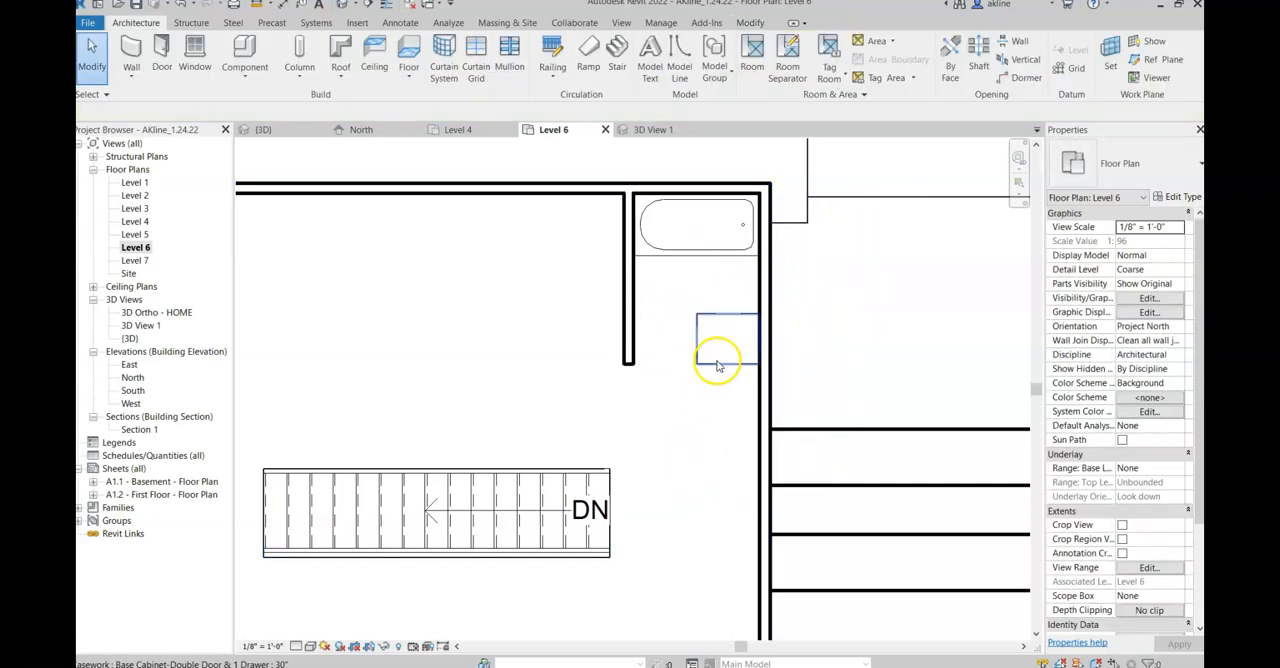
pyautogui.click(716, 362)
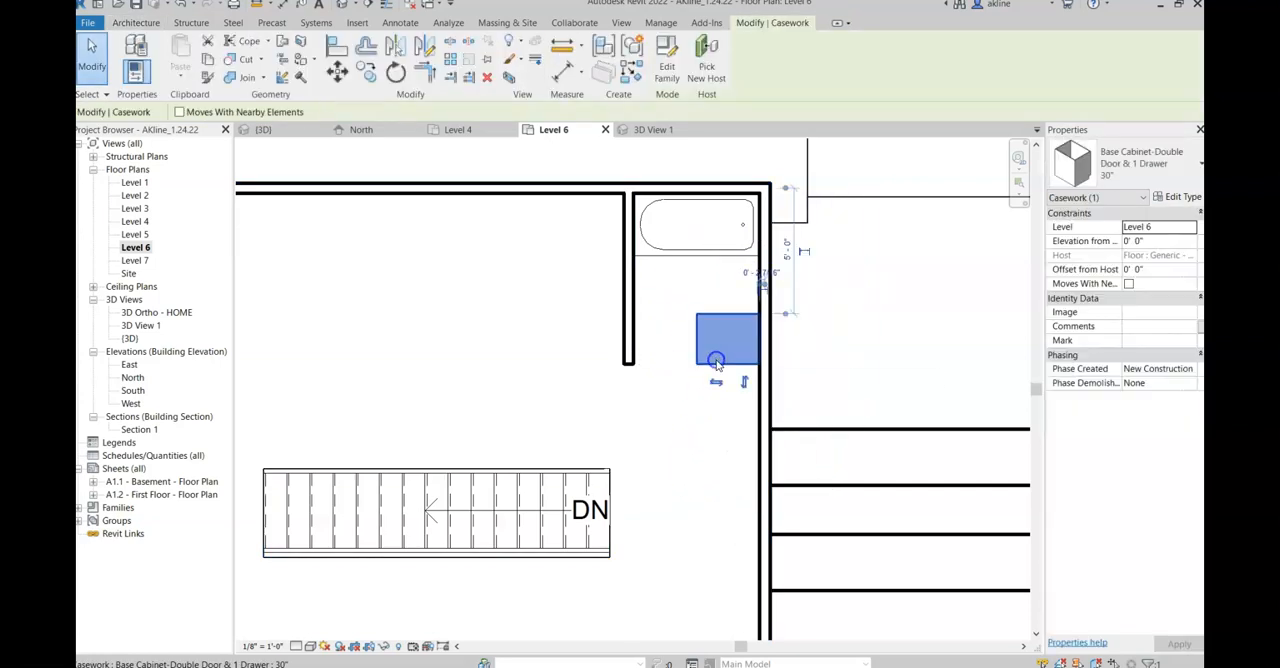
pyautogui.click(395, 70)
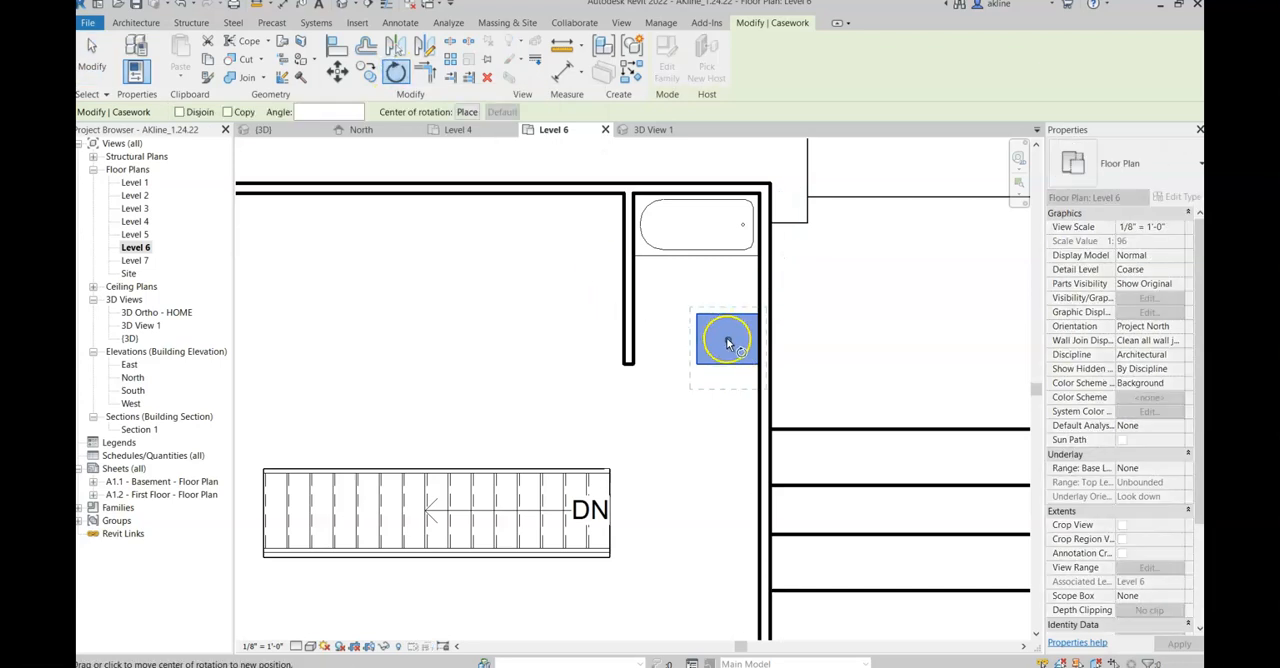
pyautogui.moveTo(725, 336); pyautogui.dragTo(680, 360)
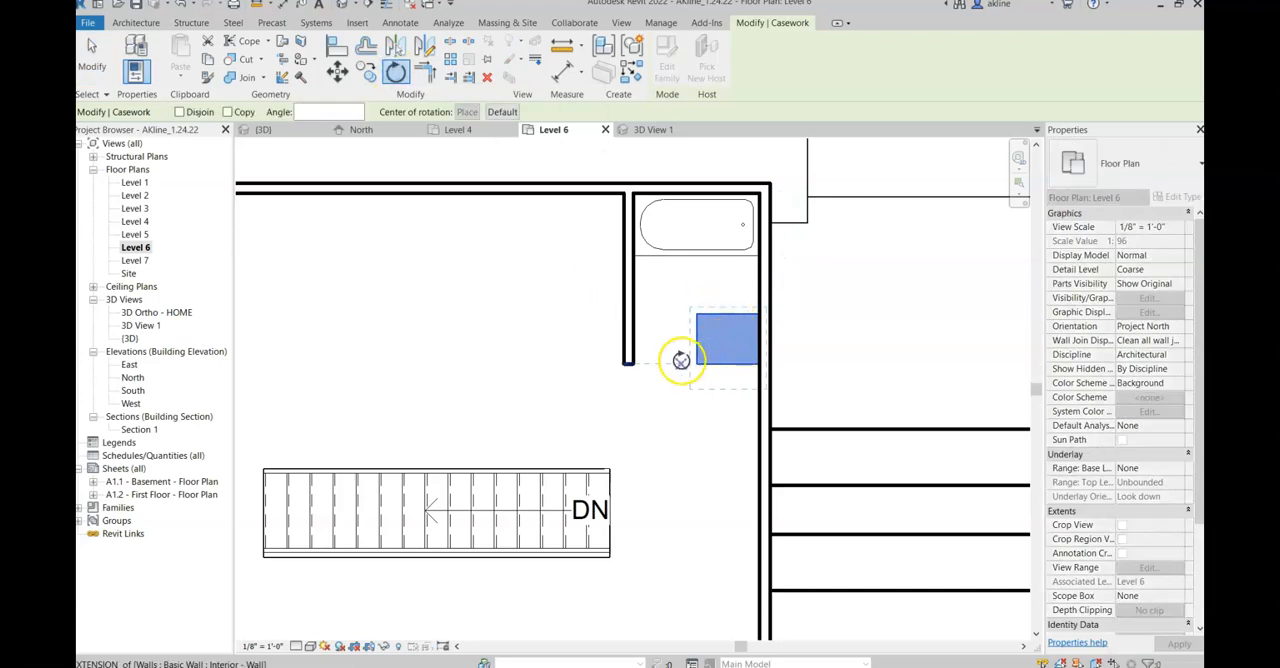
pyautogui.click(666, 377)
pyautogui.click(663, 351)
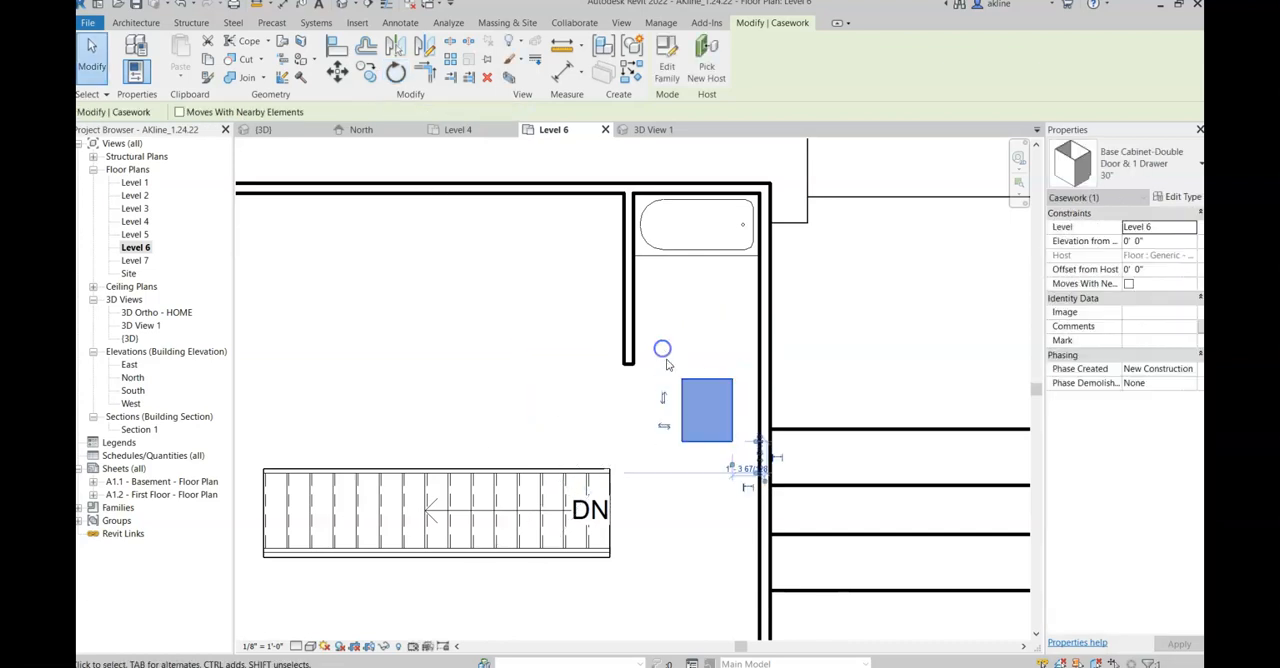
# Step: Complete the base cabinet's rotation and move it flush against the right exterior wall, below the bathtub
pyautogui.click(689, 325)
pyautogui.click(729, 379)
pyautogui.moveTo(711, 380); pyautogui.dragTo(744, 311)
# Step: Extend the lower end of the interior wall beside the tub to a wall length of 7' 6", and clear the selection
pyautogui.click(630, 356)
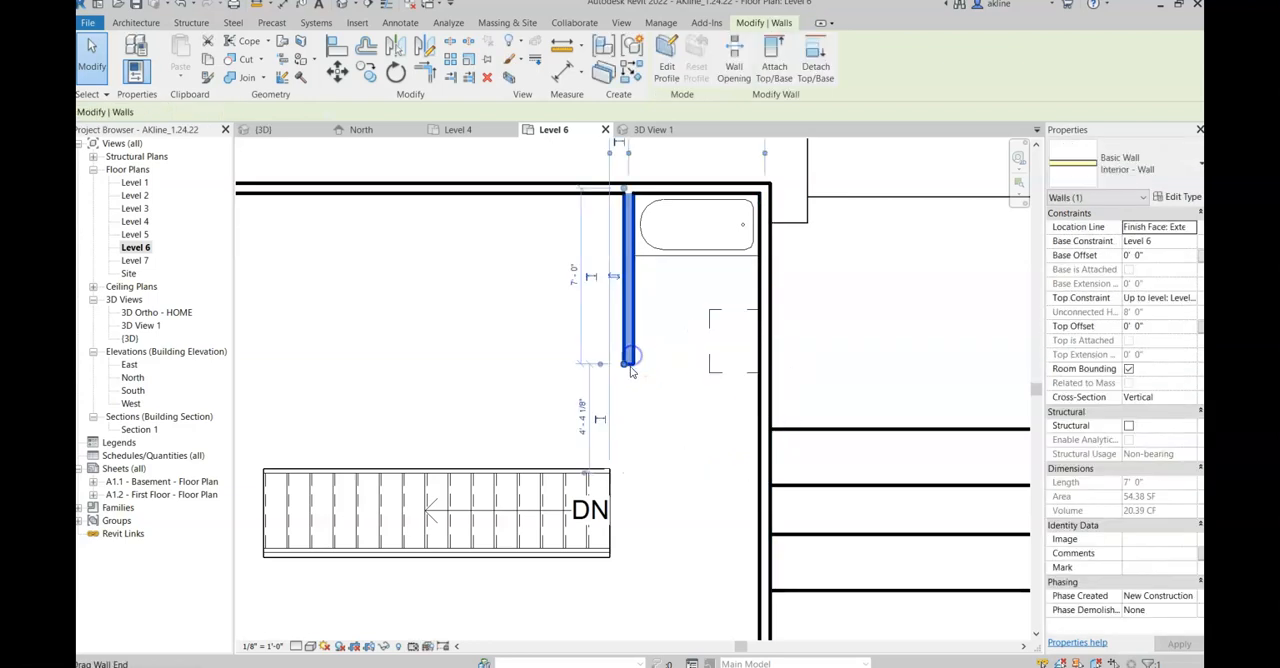
pyautogui.moveTo(627, 366); pyautogui.dragTo(626, 376)
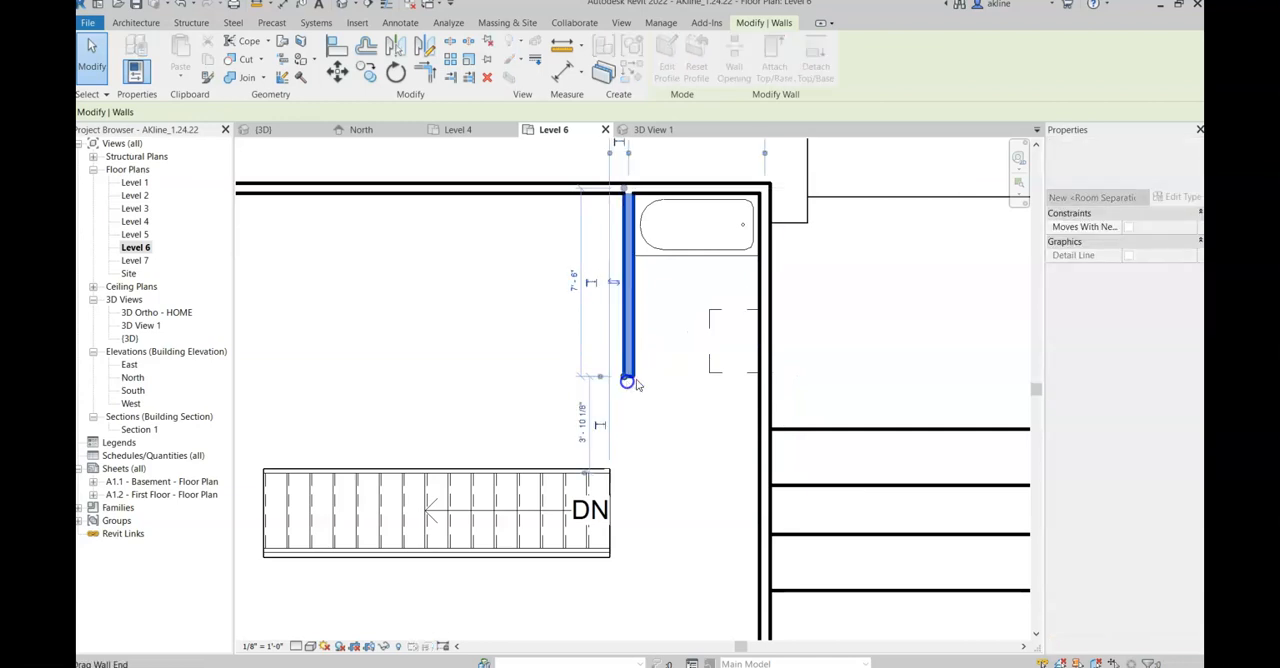
pyautogui.click(745, 314)
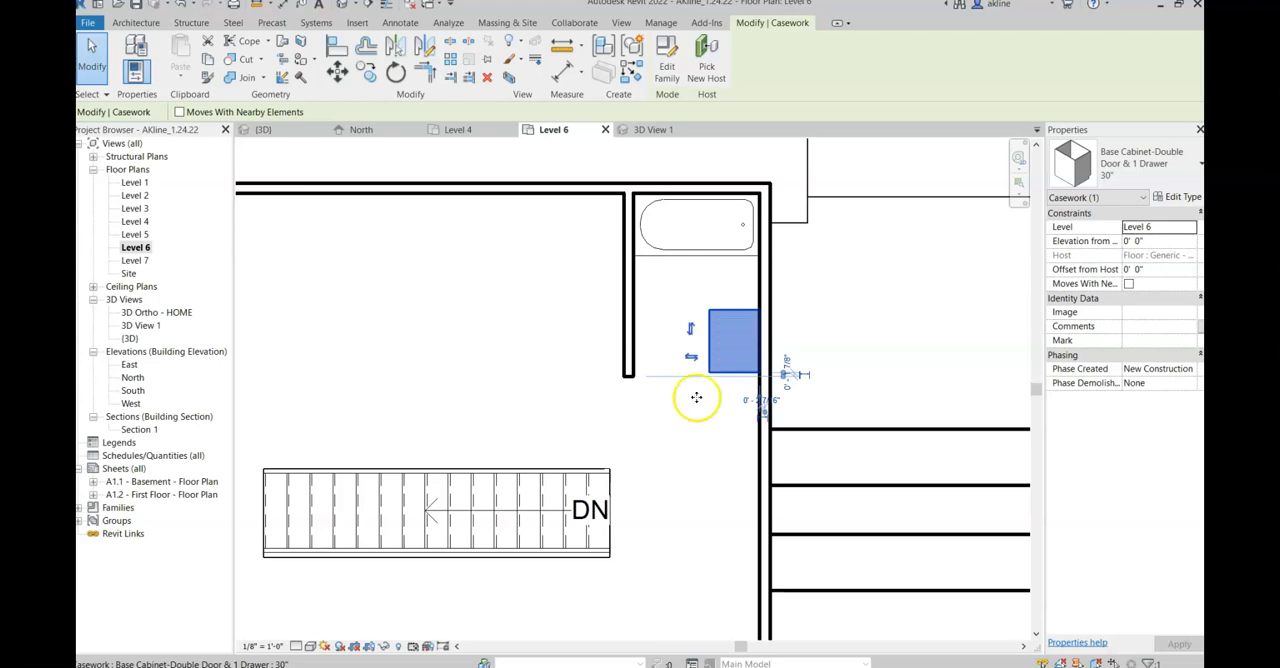
pyautogui.click(670, 488)
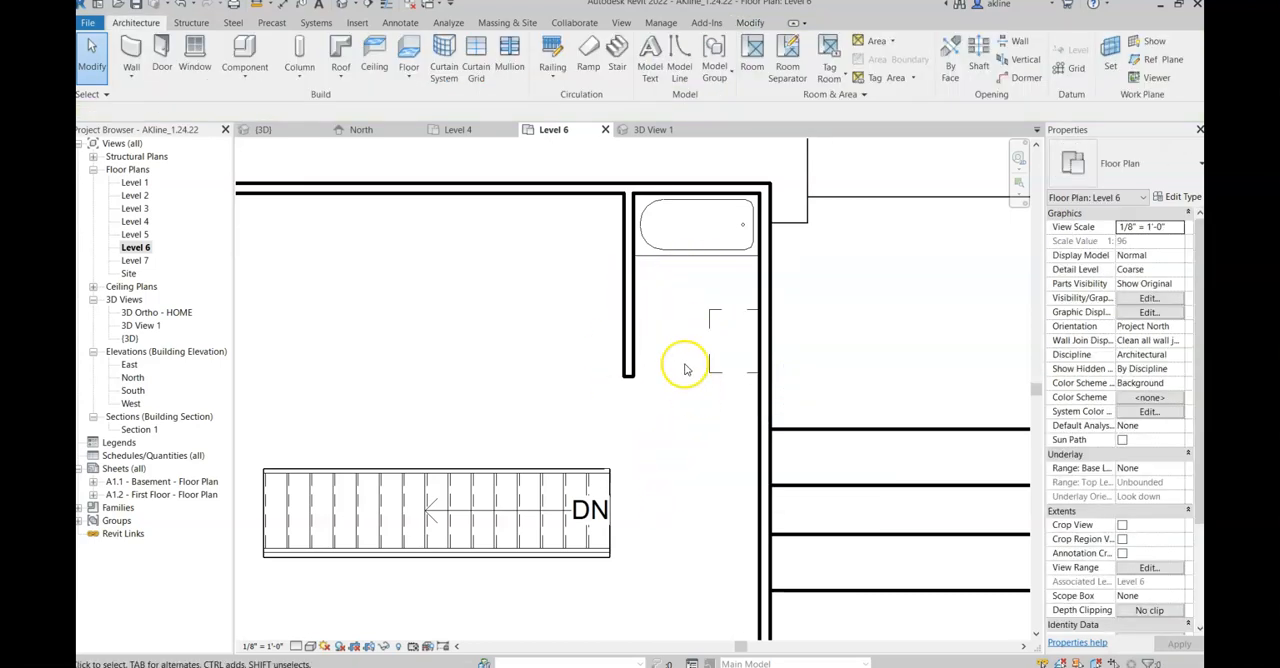
# Step: Create a camera view from just beyond the stair's DN end, aimed at the upper exterior wall behind the bathtub
pyautogui.click(355, 6)
pyautogui.click(366, 38)
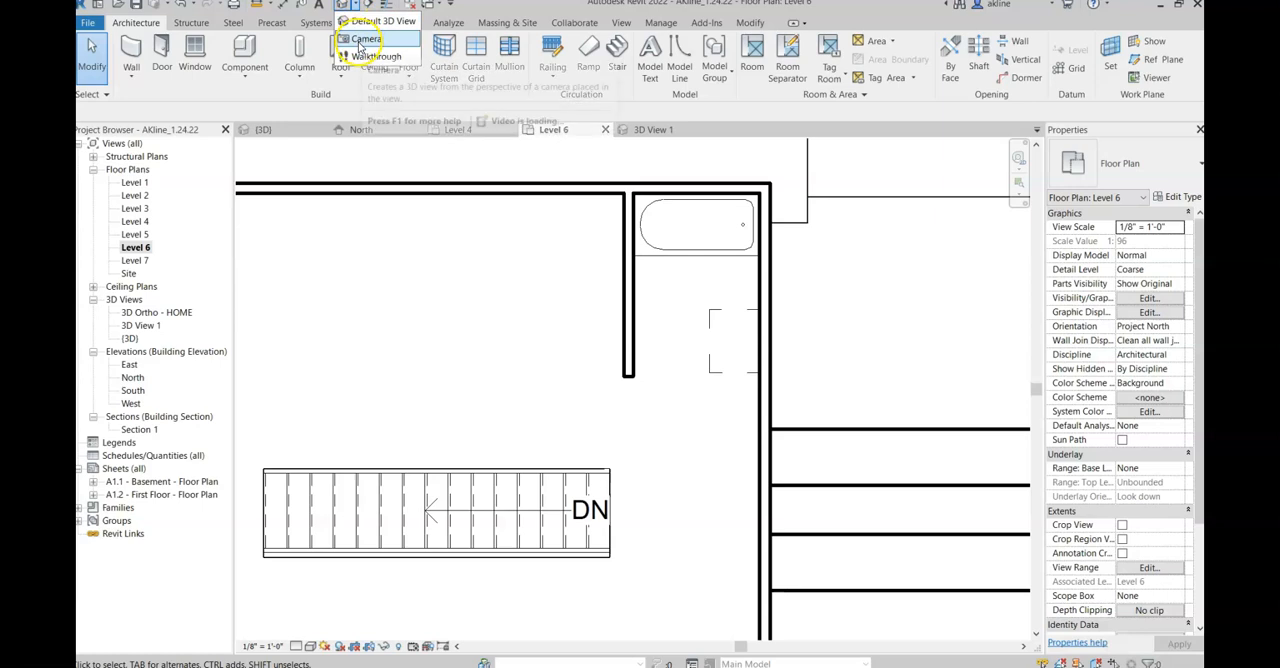
pyautogui.click(641, 479)
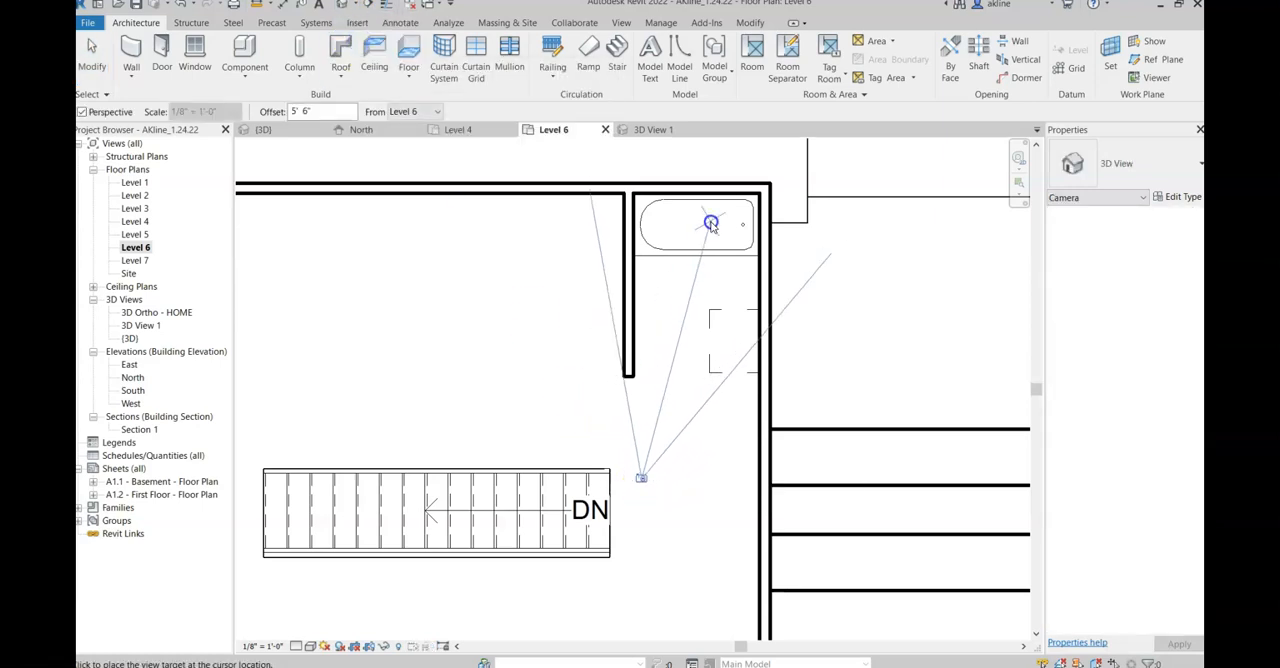
pyautogui.click(732, 187)
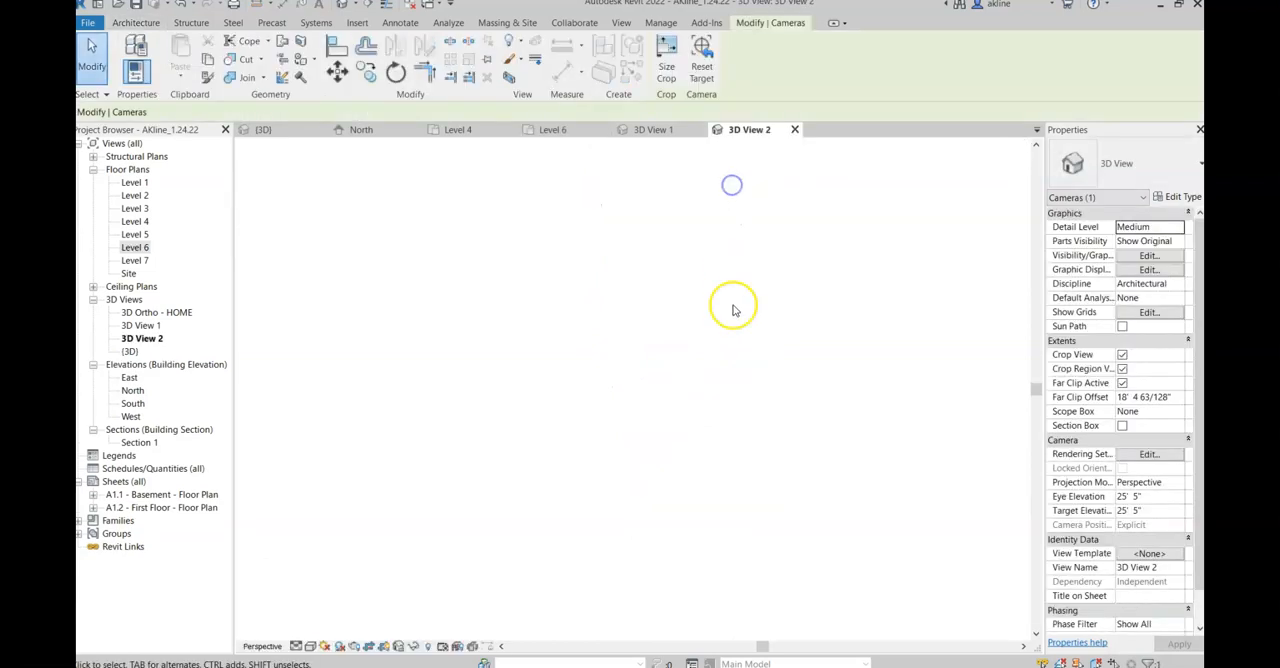
# Step: Enlarge the camera view's crop region on all four sides to show the bathtub, the whole base cabinet and the surrounding walls
pyautogui.scroll(-3, 705, 428)
pyautogui.moveTo(675, 510); pyautogui.dragTo(140, 355)
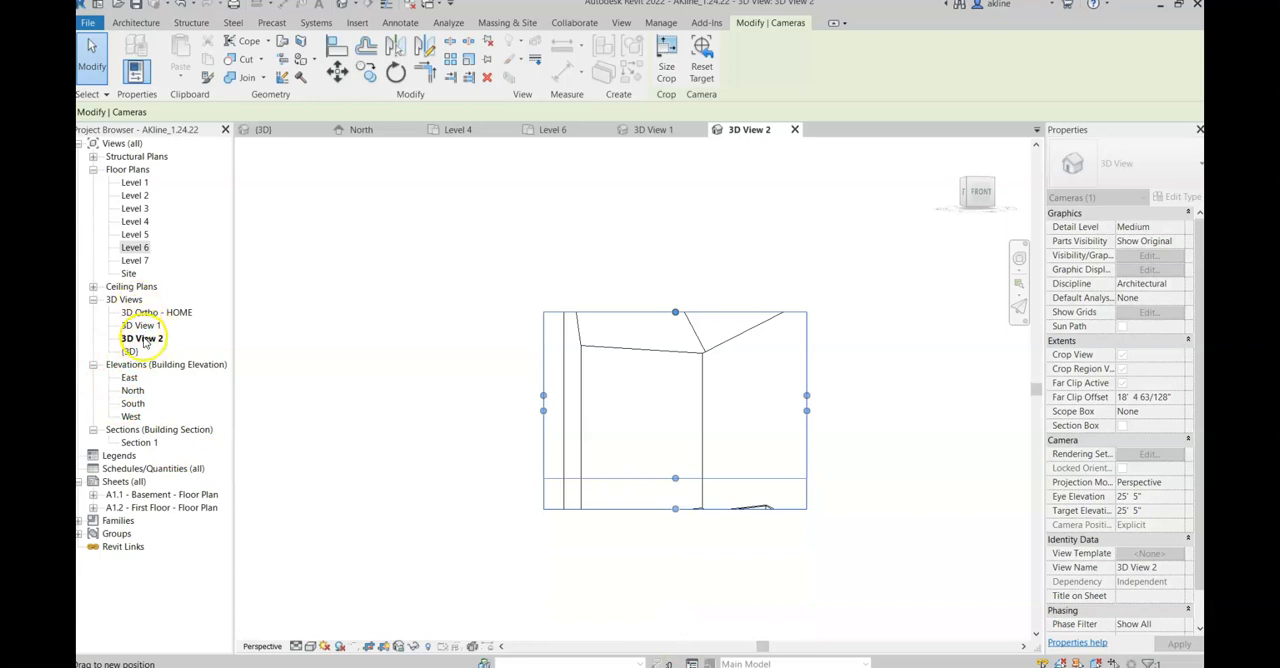
pyautogui.moveTo(143, 340); pyautogui.dragTo(618, 582)
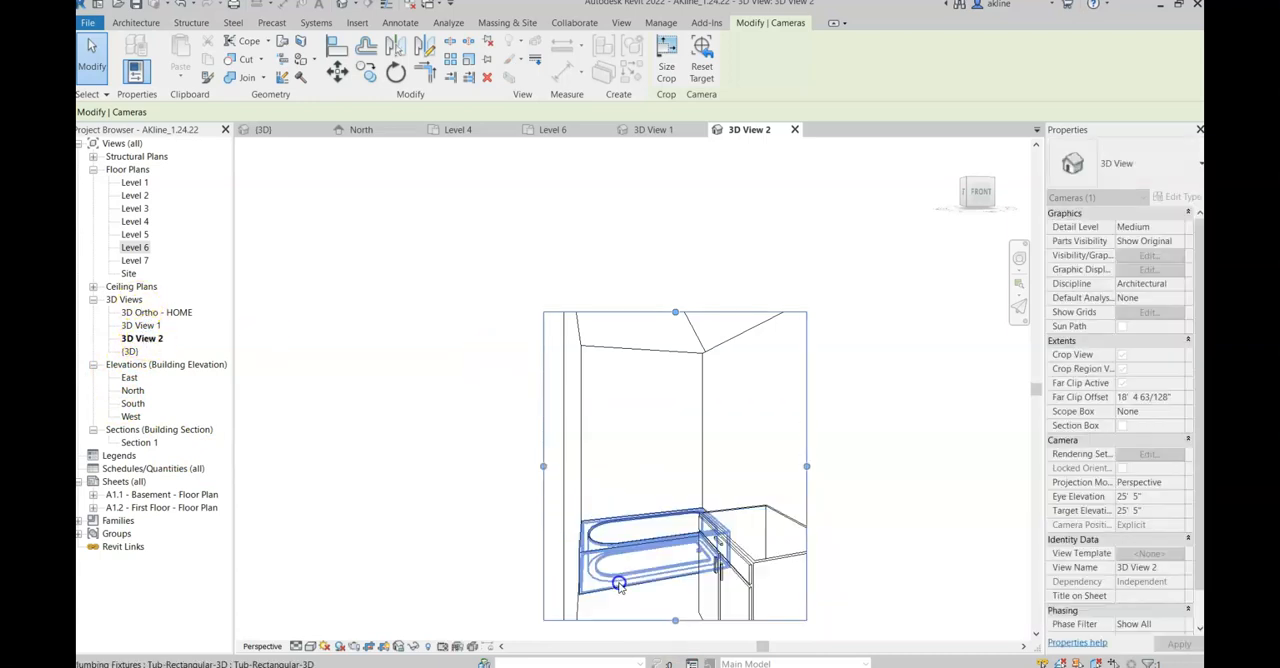
pyautogui.moveTo(807, 466); pyautogui.dragTo(925, 466)
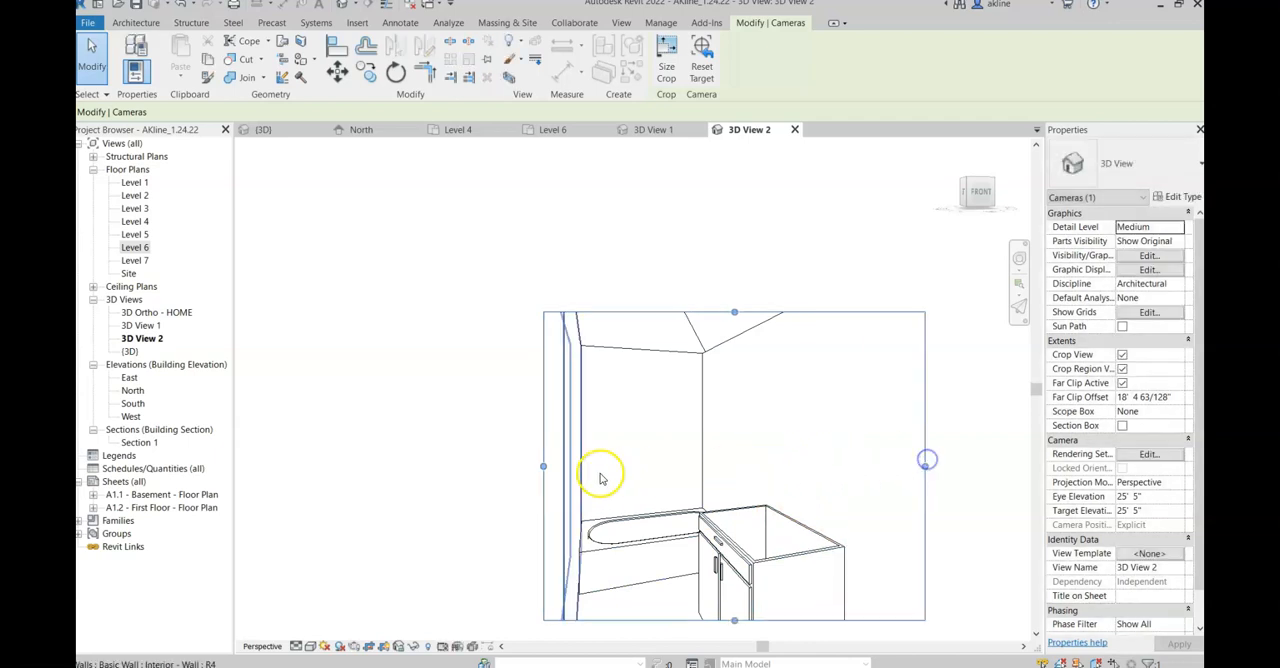
pyautogui.moveTo(543, 467); pyautogui.dragTo(466, 465)
pyautogui.moveTo(696, 314); pyautogui.dragTo(704, 227)
pyautogui.scroll(-2, 745, 400)
pyautogui.moveTo(712, 556); pyautogui.dragTo(711, 608)
pyautogui.moveTo(943, 503); pyautogui.dragTo(917, 427, button='middle')
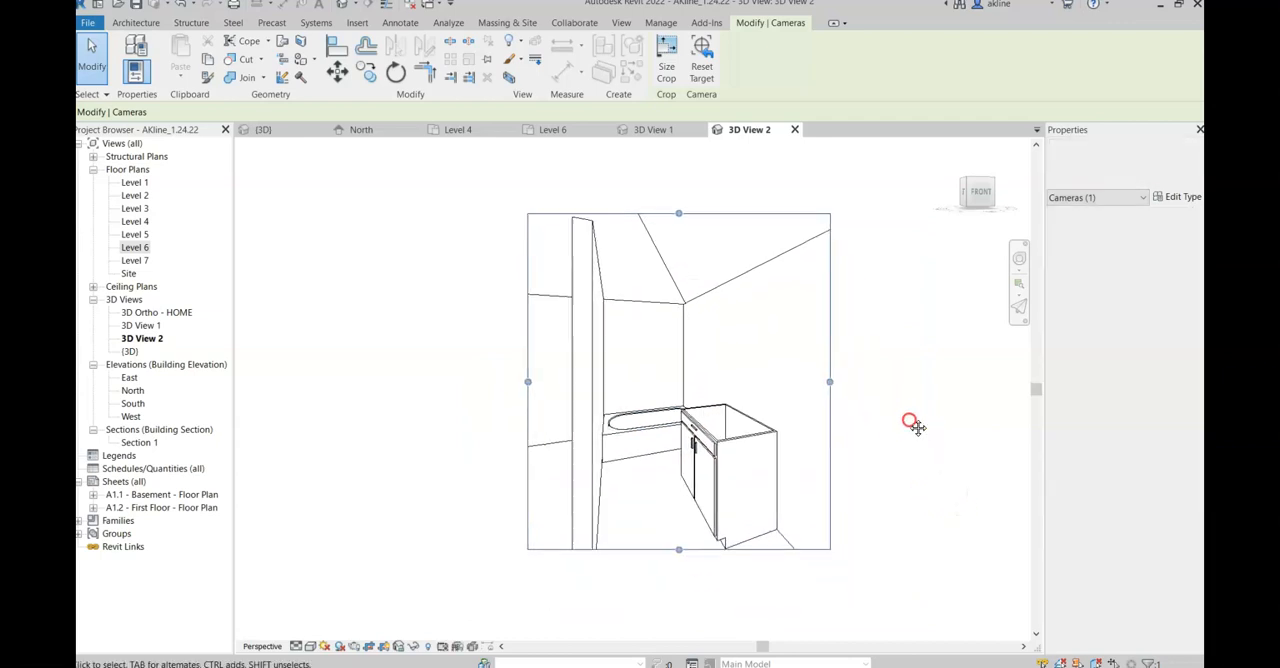
# Step: Set the bathroom camera view's visual style to Realistic and clear the selection
pyautogui.click(311, 646)
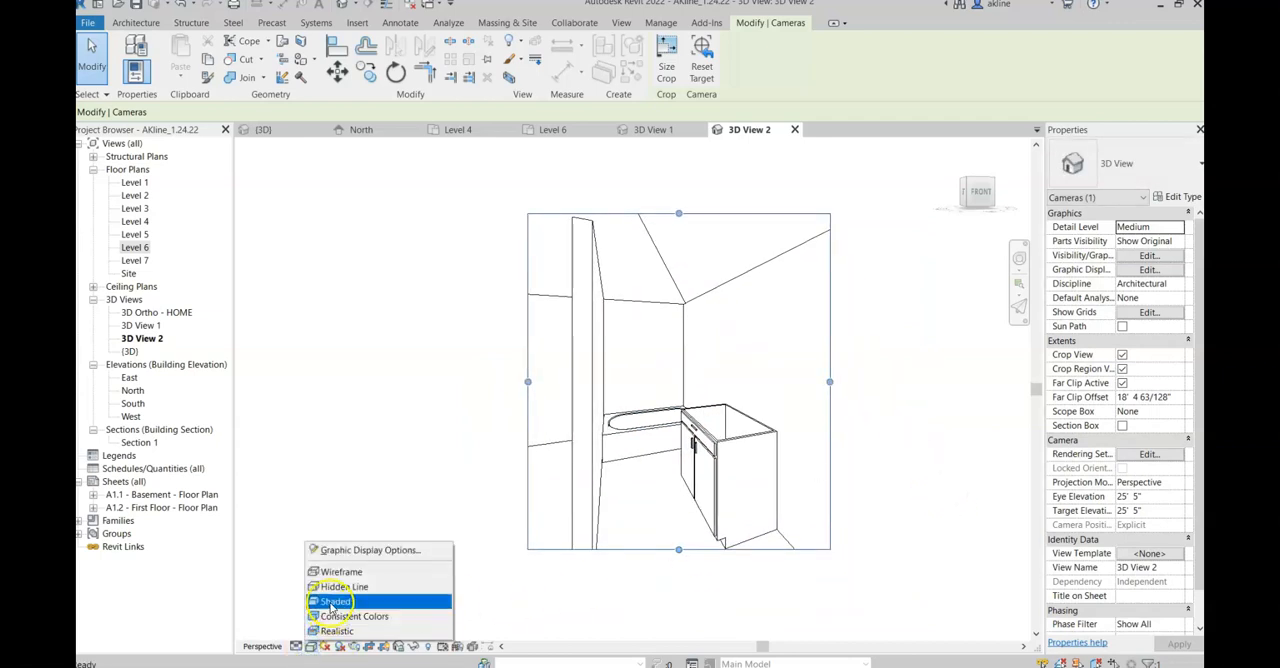
pyautogui.click(338, 633)
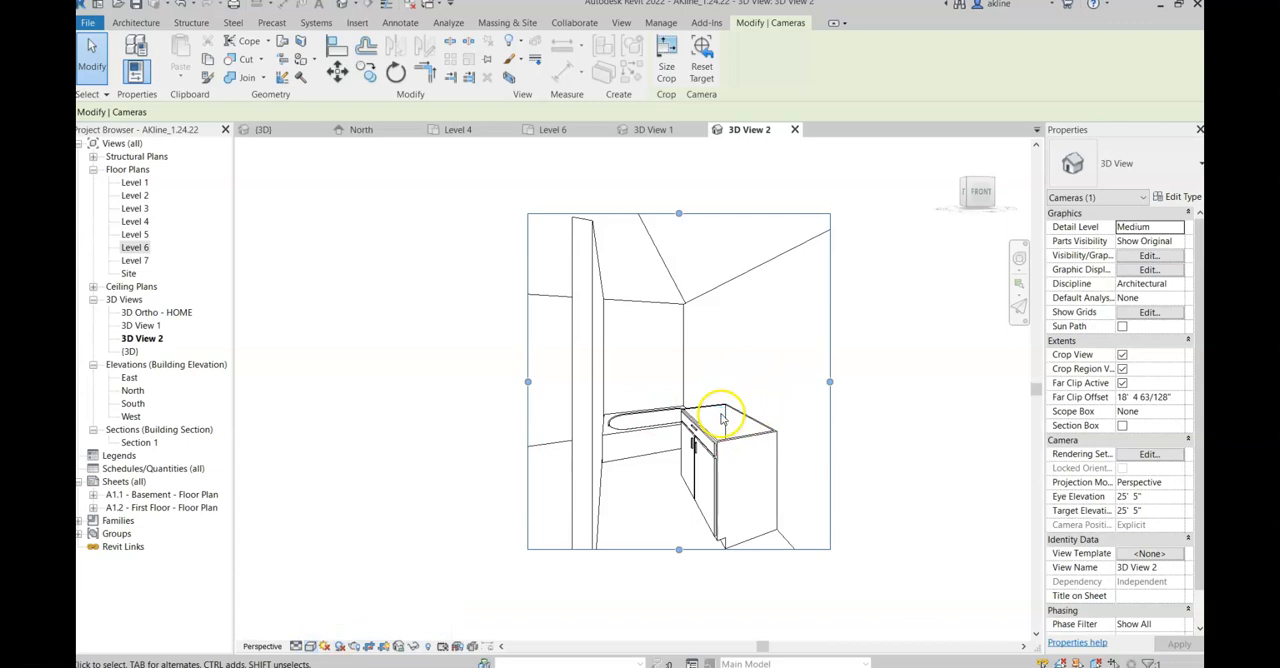
pyautogui.click(905, 456)
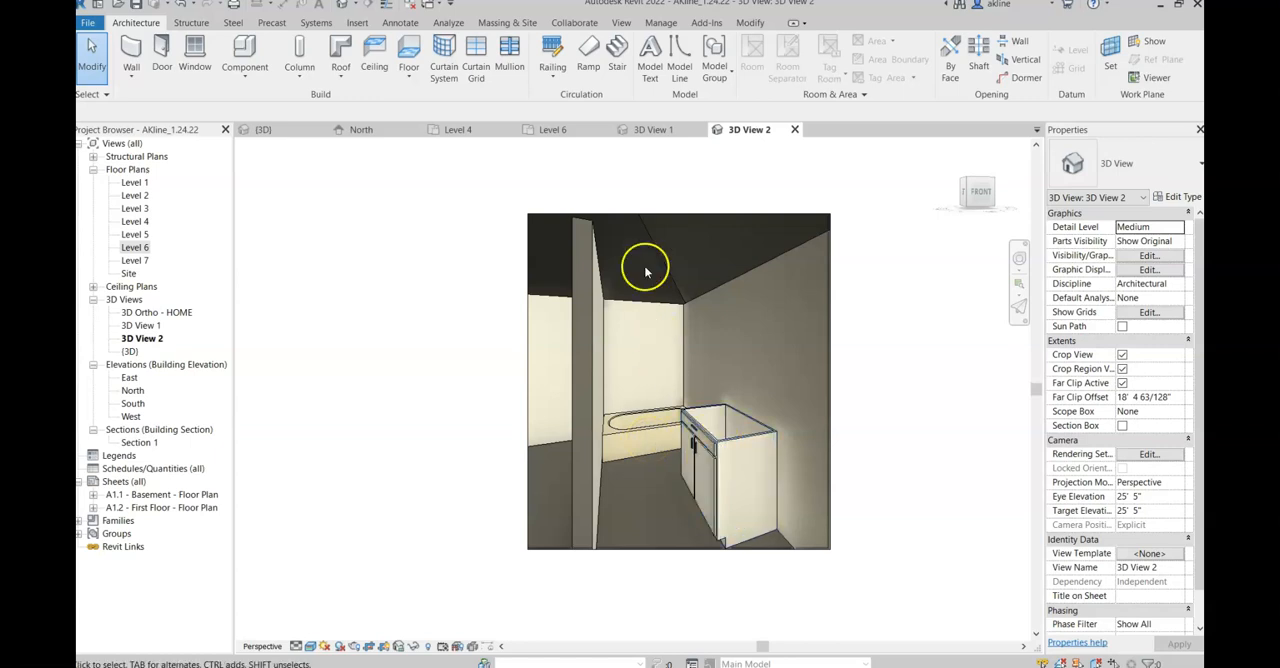
# Step: Select the camera view's crop boundary, examine the camera's position on Levels 4 and 6, and switch between 3D View 2 and the plans, ending on Level 6
pyautogui.click(529, 214)
pyautogui.click(463, 131)
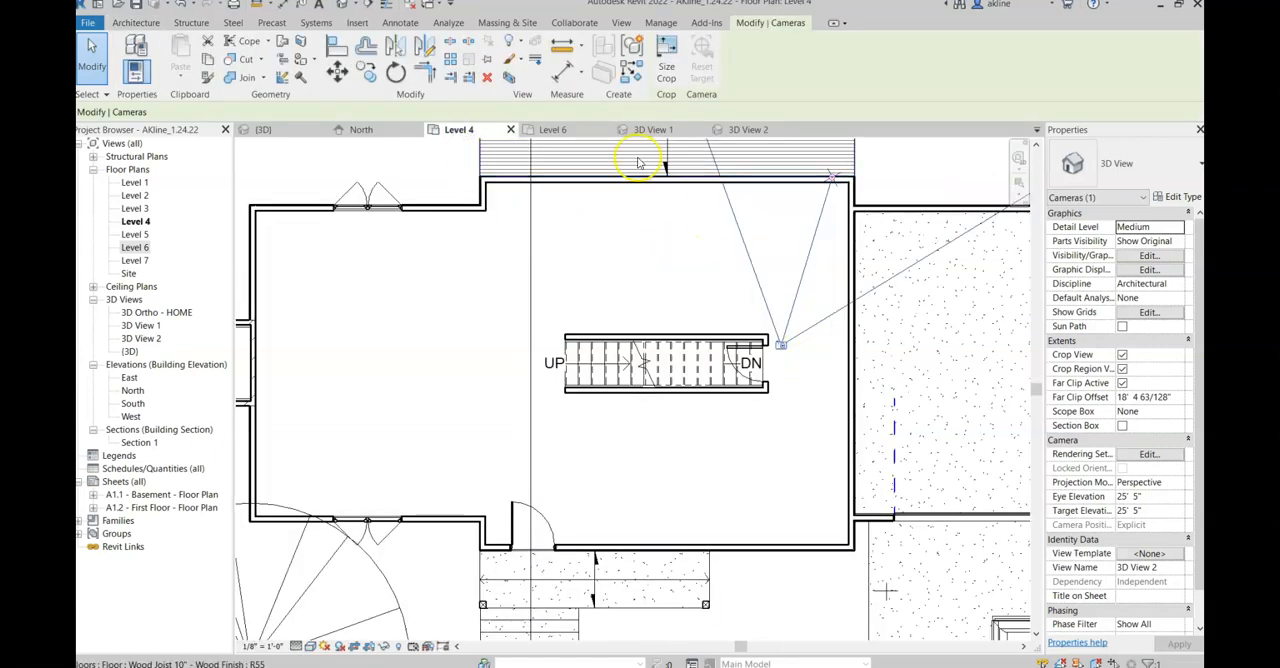
pyautogui.click(551, 131)
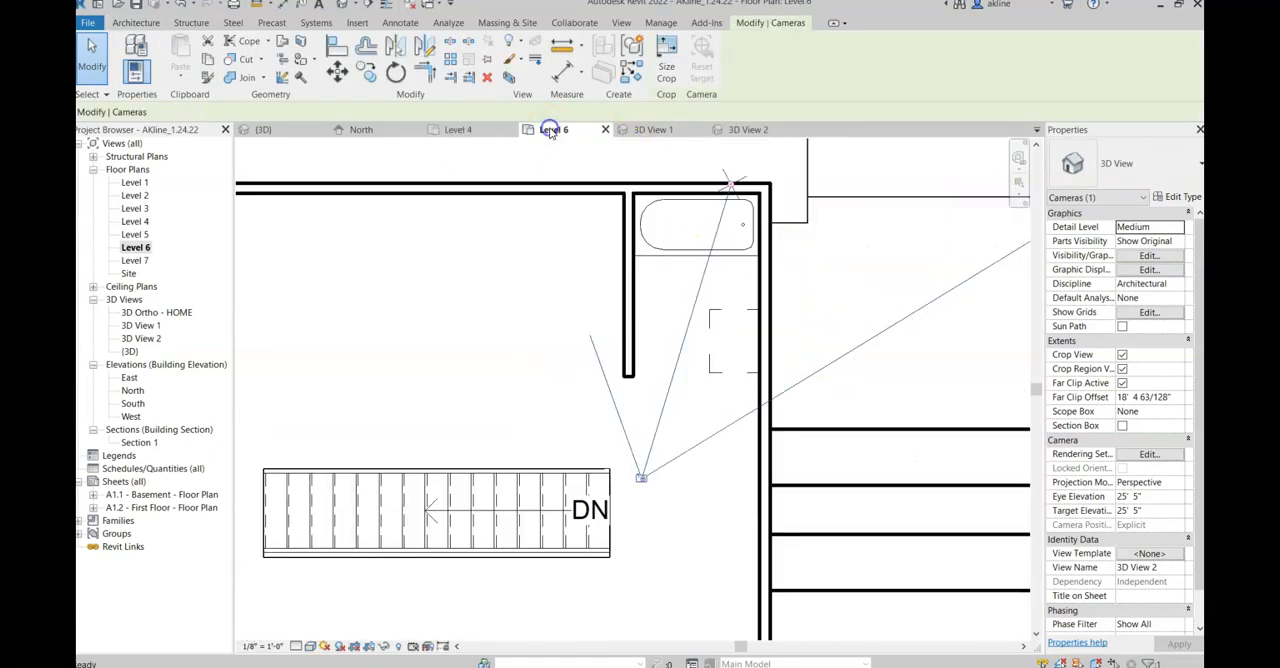
pyautogui.click(704, 400)
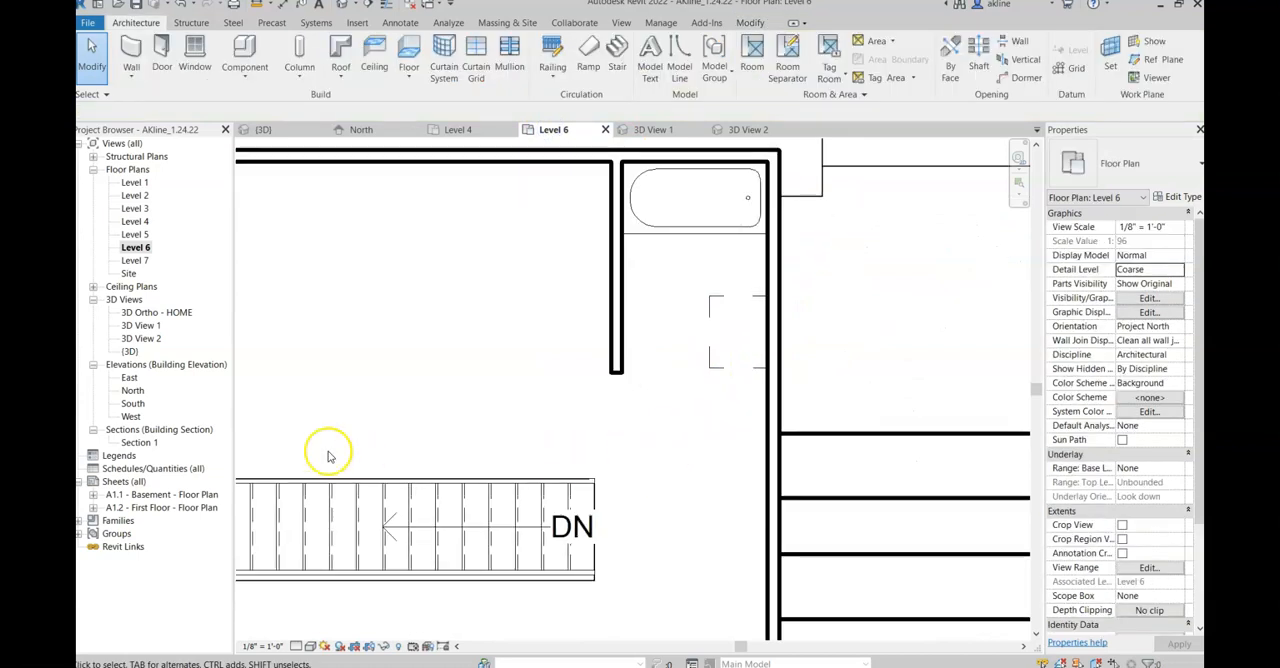
pyautogui.doubleClick(140, 339)
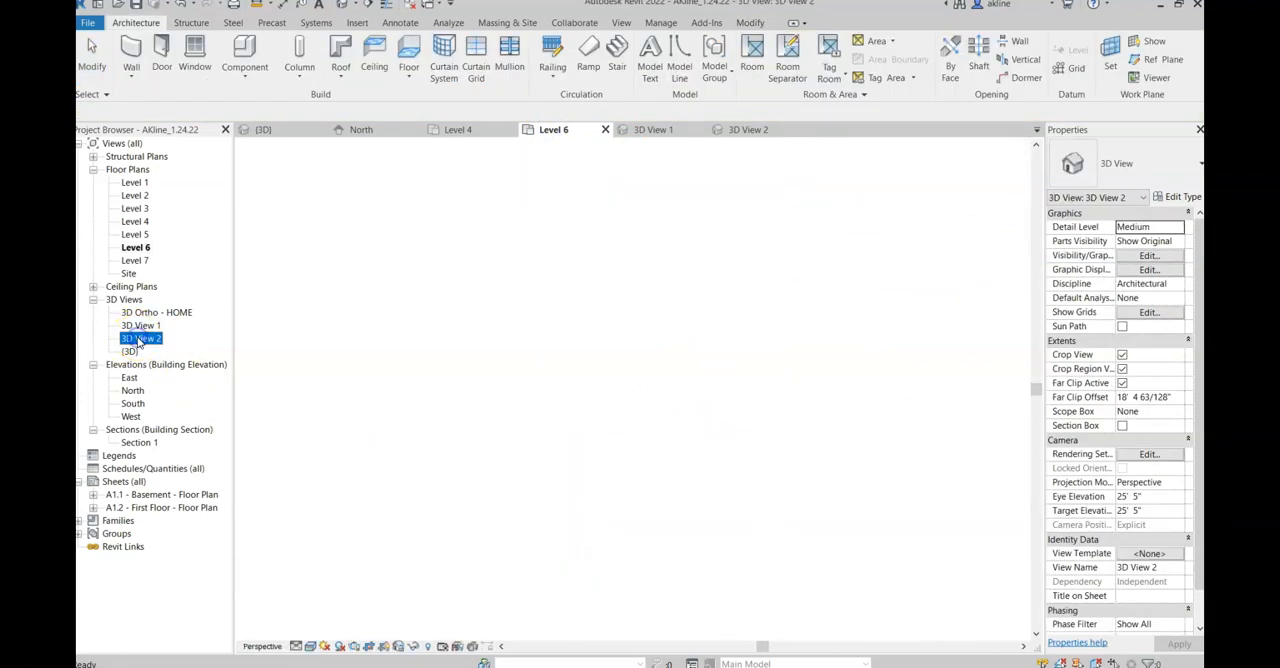
pyautogui.doubleClick(134, 222)
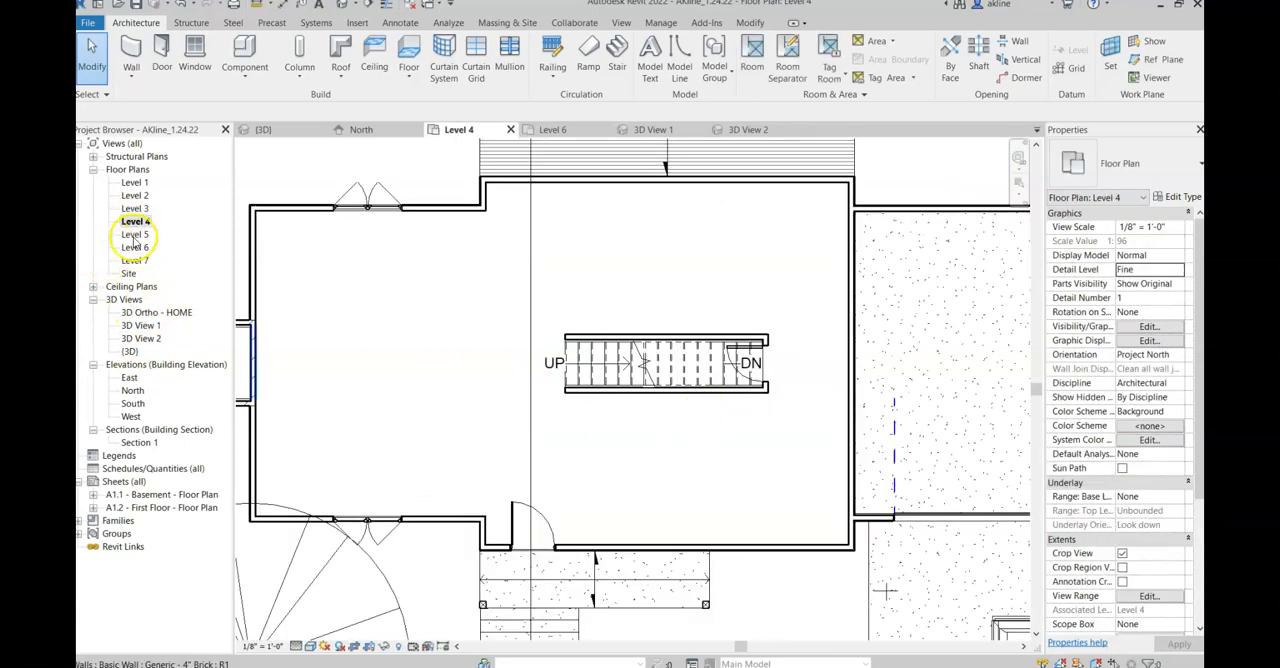
pyautogui.doubleClick(135, 247)
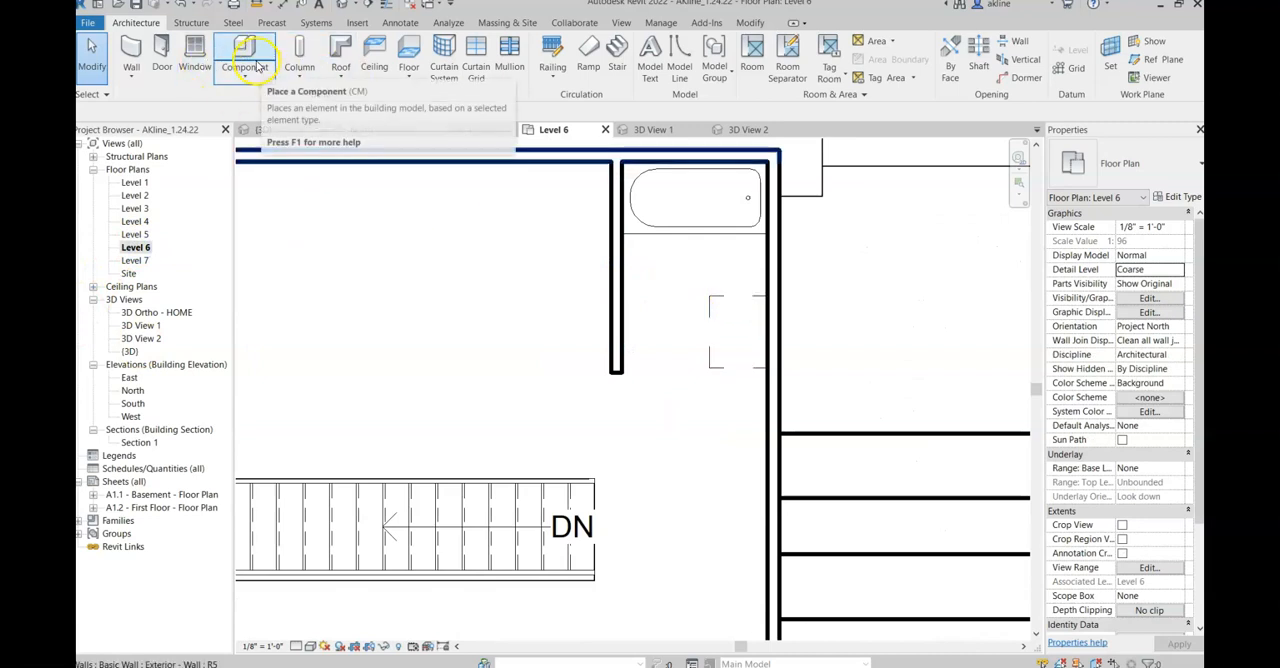
# Step: Load the Sink Vanity-Square family from the Autodesk library's Plumbing/Architectural/Fixtures/Sinks category
pyautogui.click(358, 23)
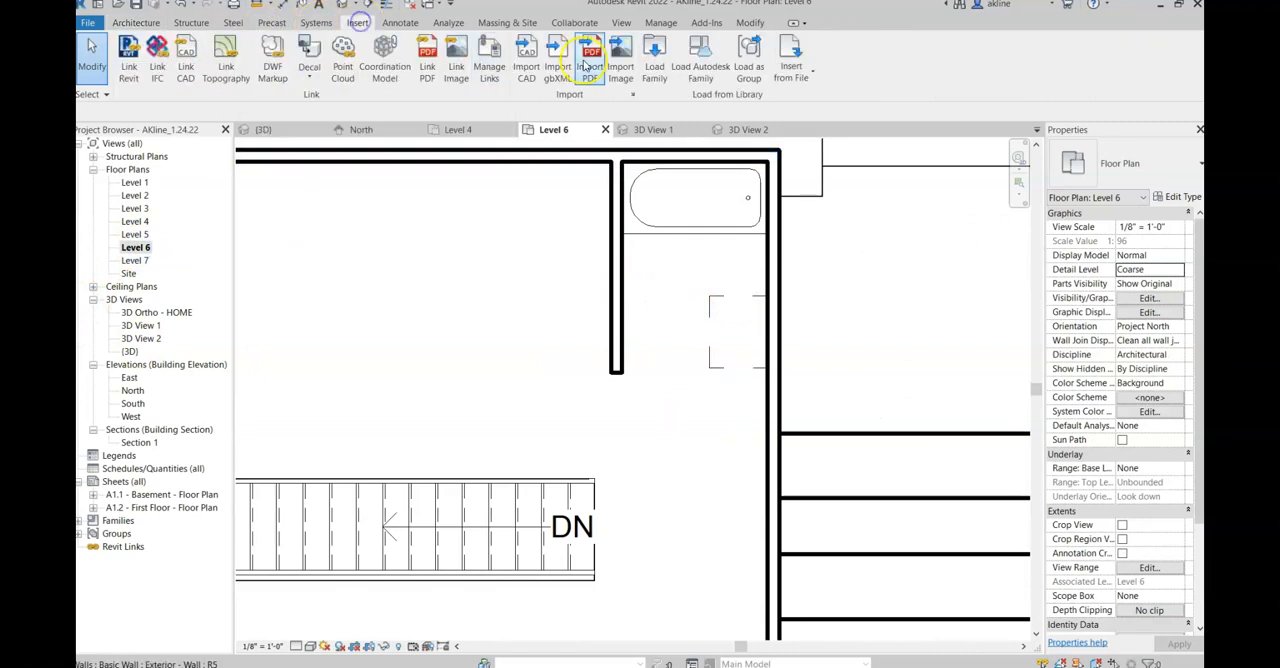
pyautogui.click(696, 66)
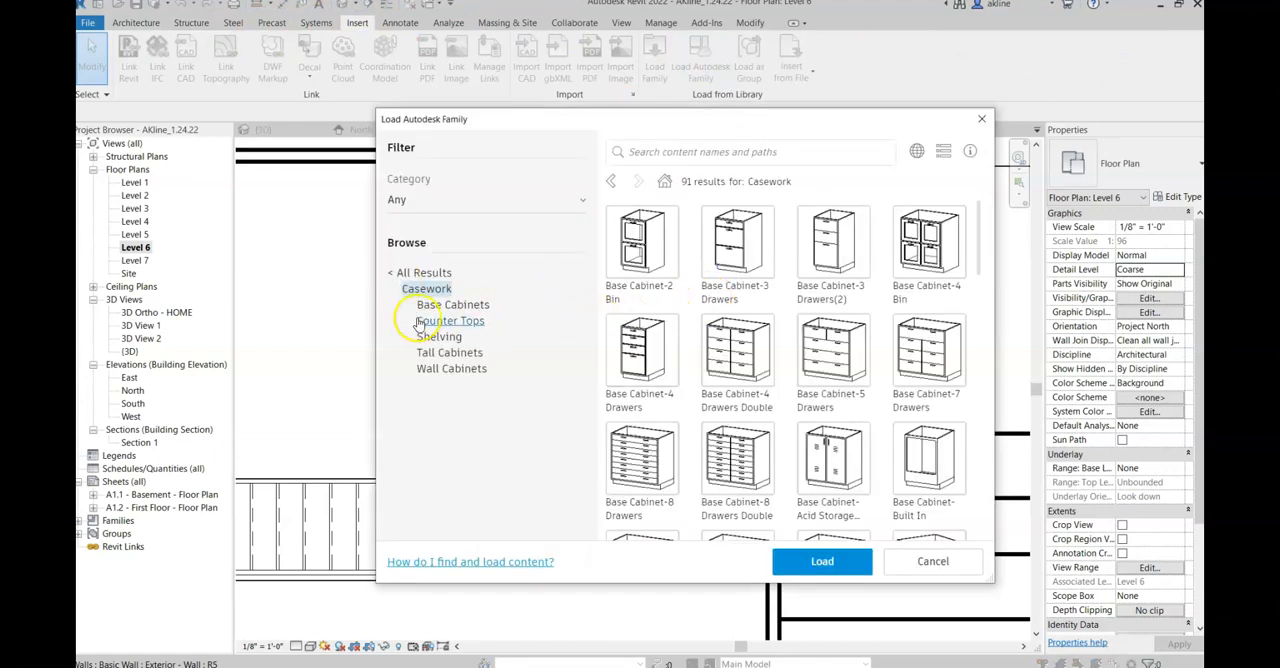
pyautogui.click(392, 272)
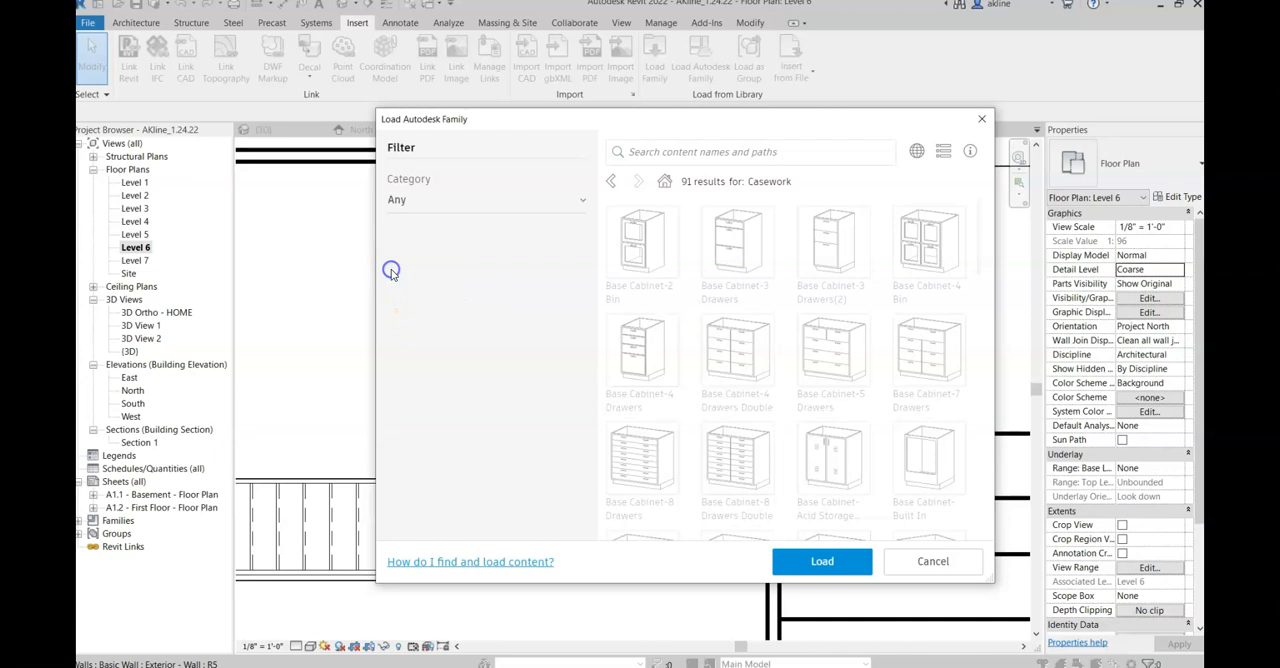
pyautogui.scroll(-5, 425, 400)
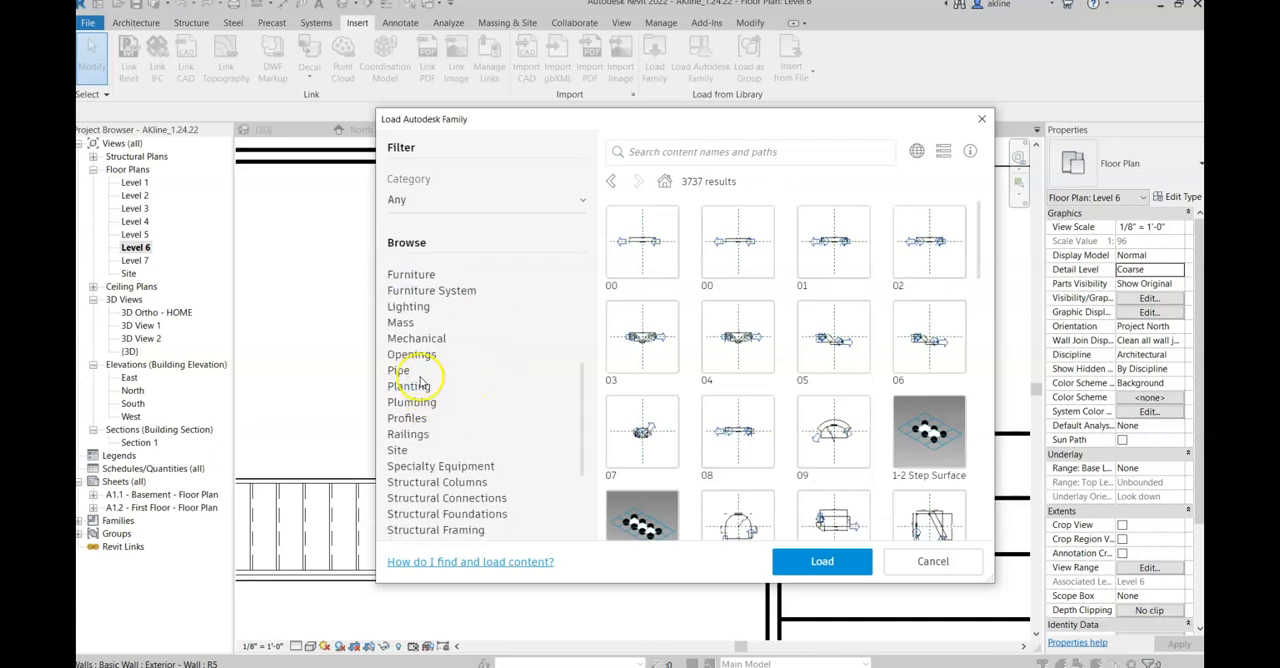
pyautogui.click(411, 402)
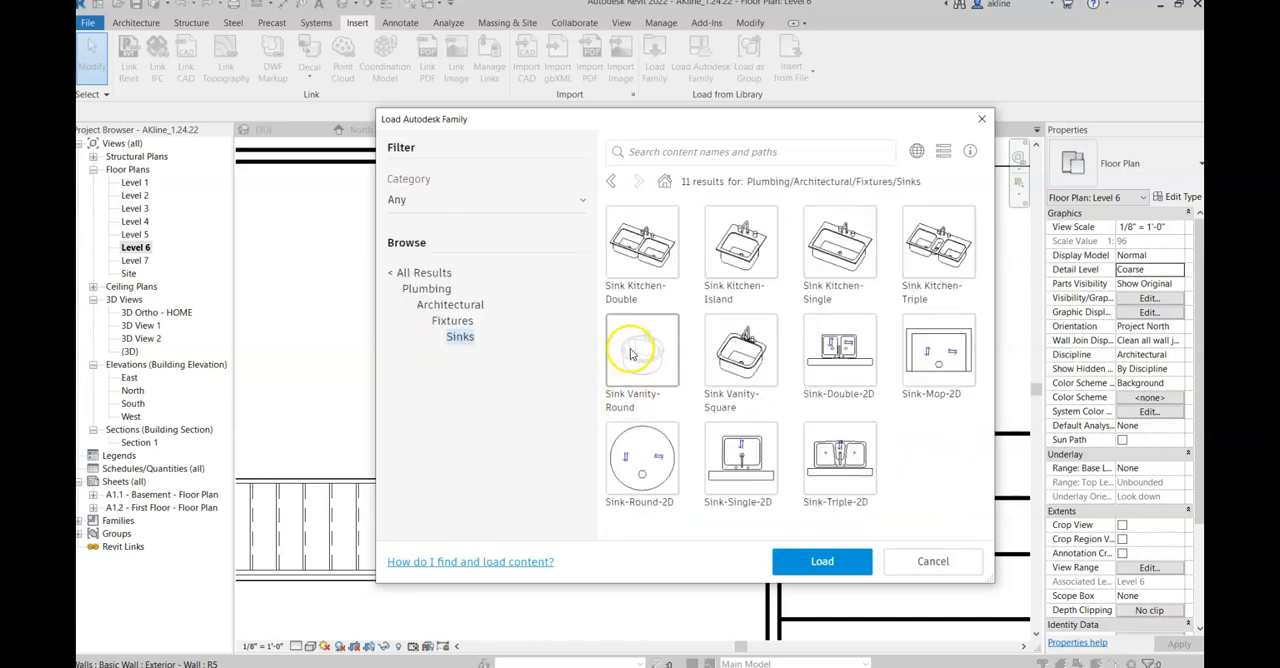
pyautogui.click(737, 359)
pyautogui.click(810, 561)
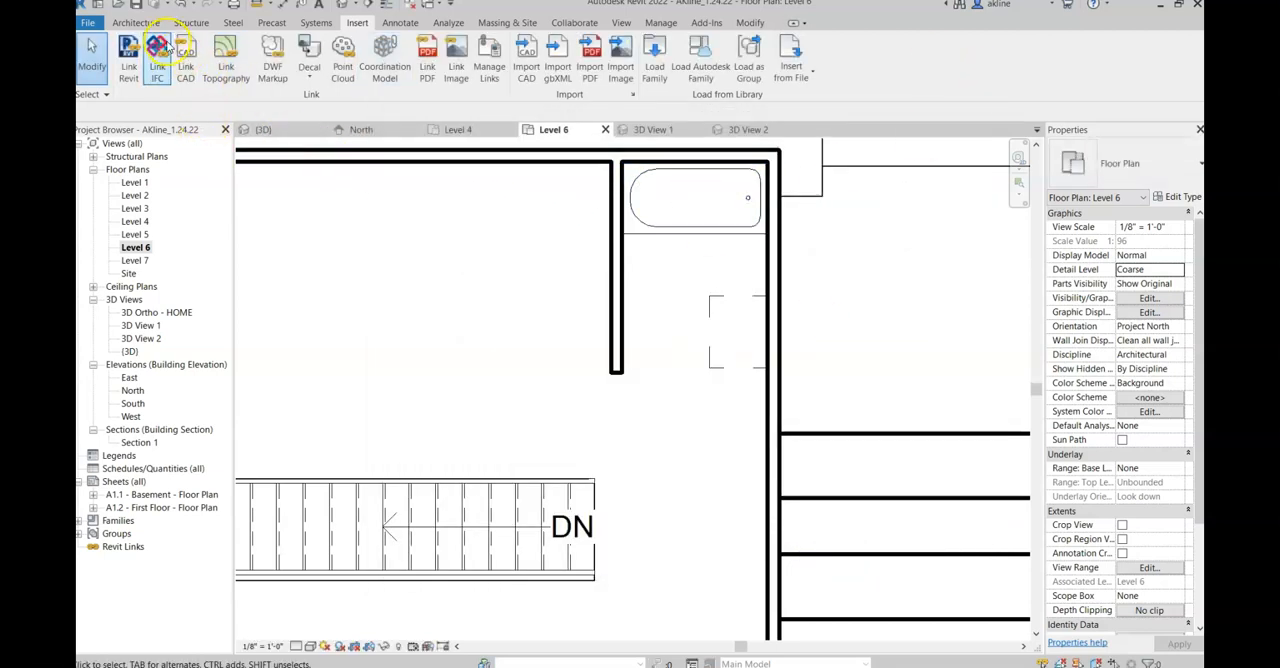
# Step: Place a 20" x 18" Sink Vanity-Square centered on the base cabinet in the Level 6 plan and end component placement
pyautogui.click(135, 22)
pyautogui.click(244, 79)
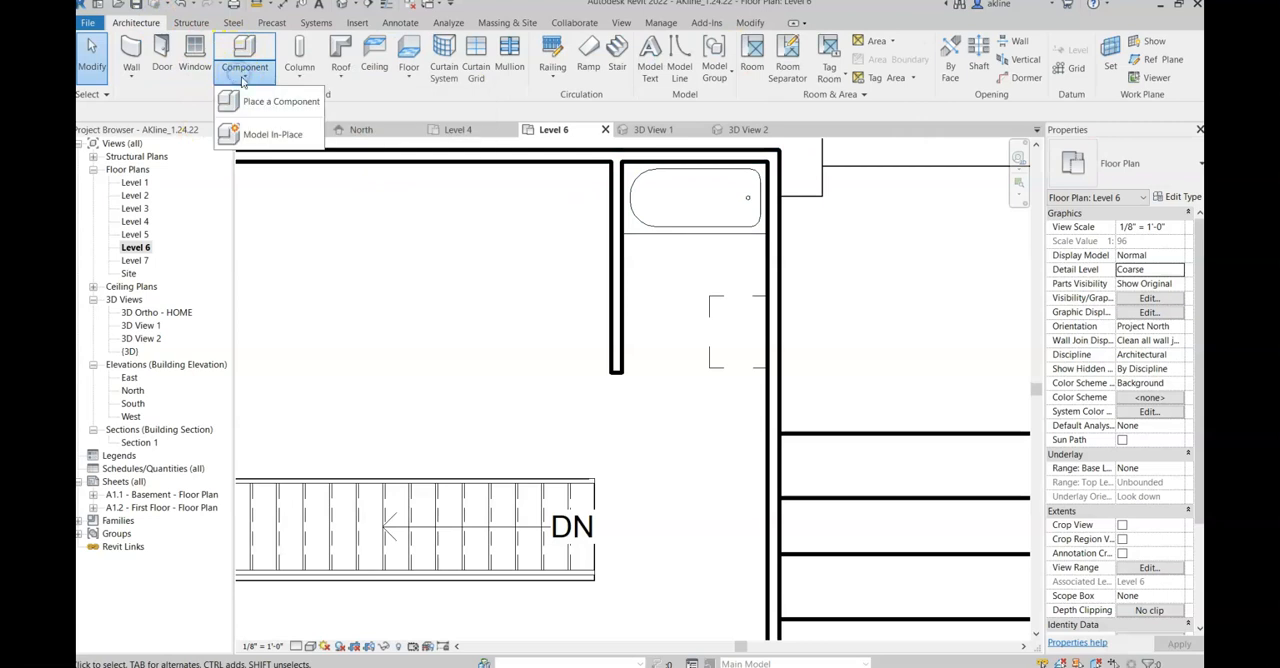
pyautogui.click(275, 101)
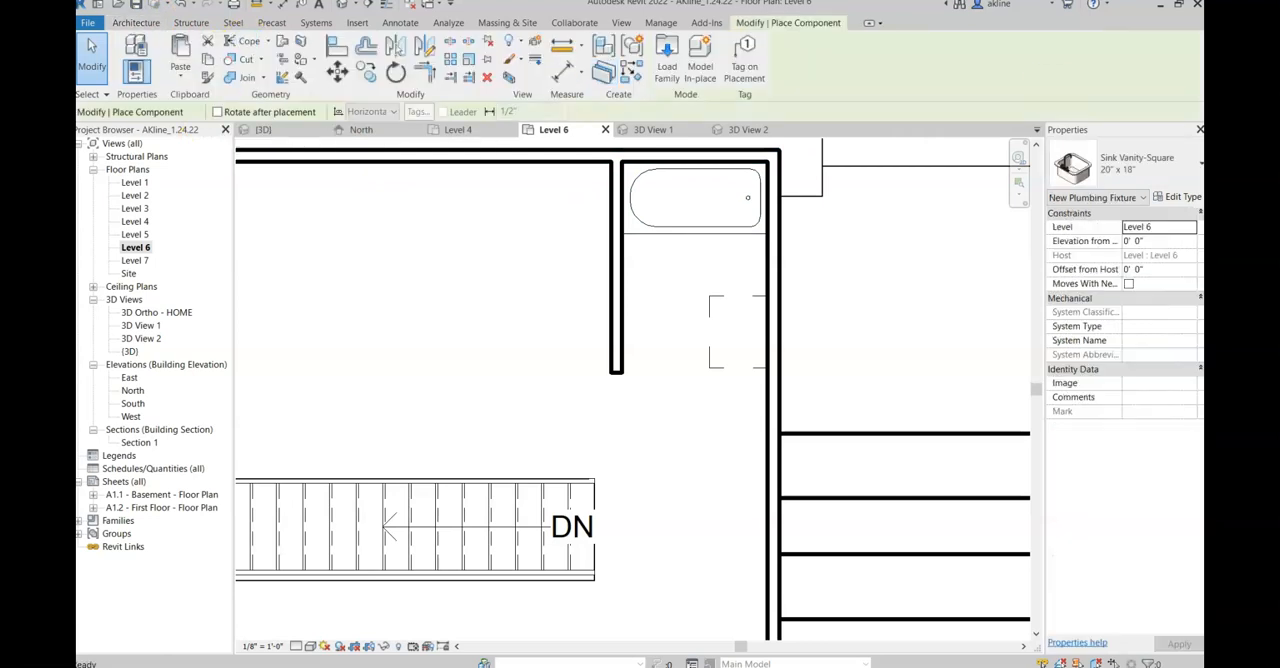
pyautogui.click(1130, 163)
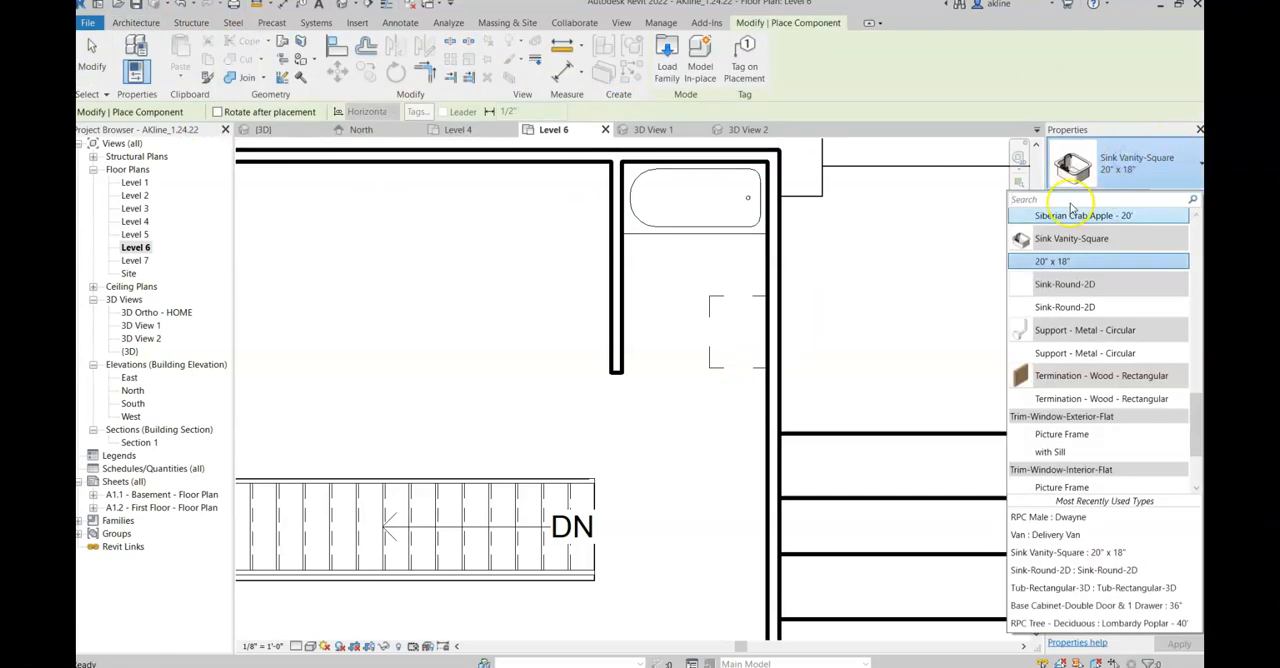
pyautogui.click(1076, 261)
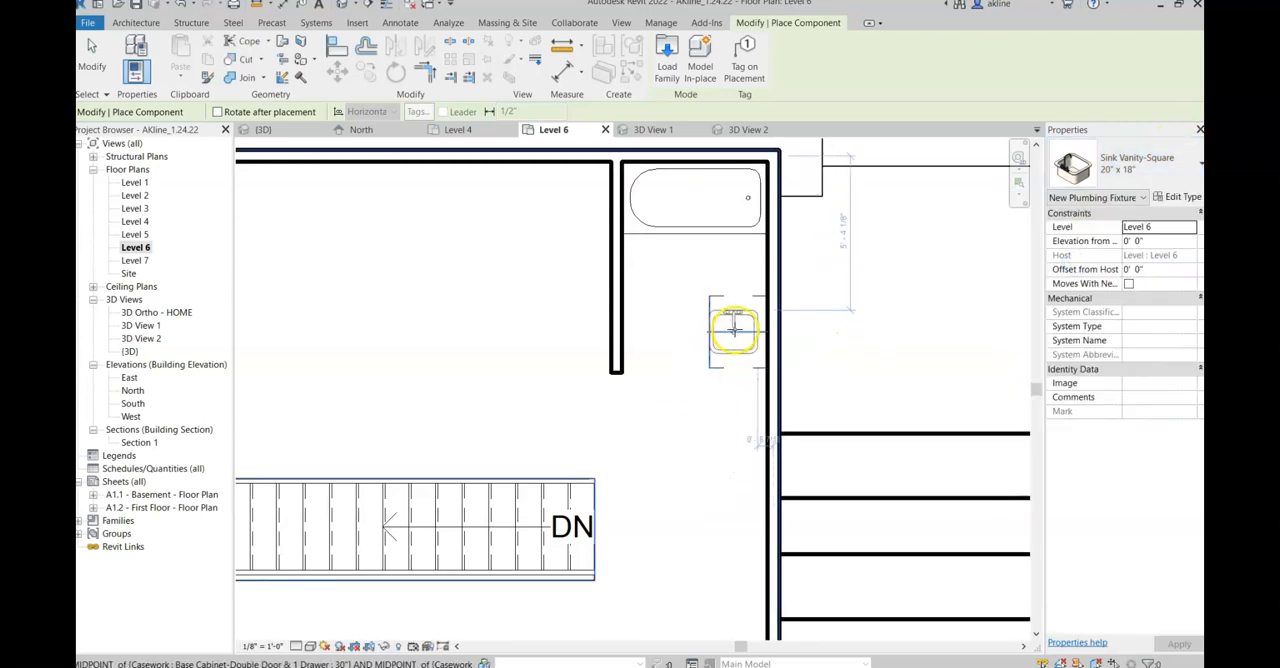
pyautogui.click(734, 328)
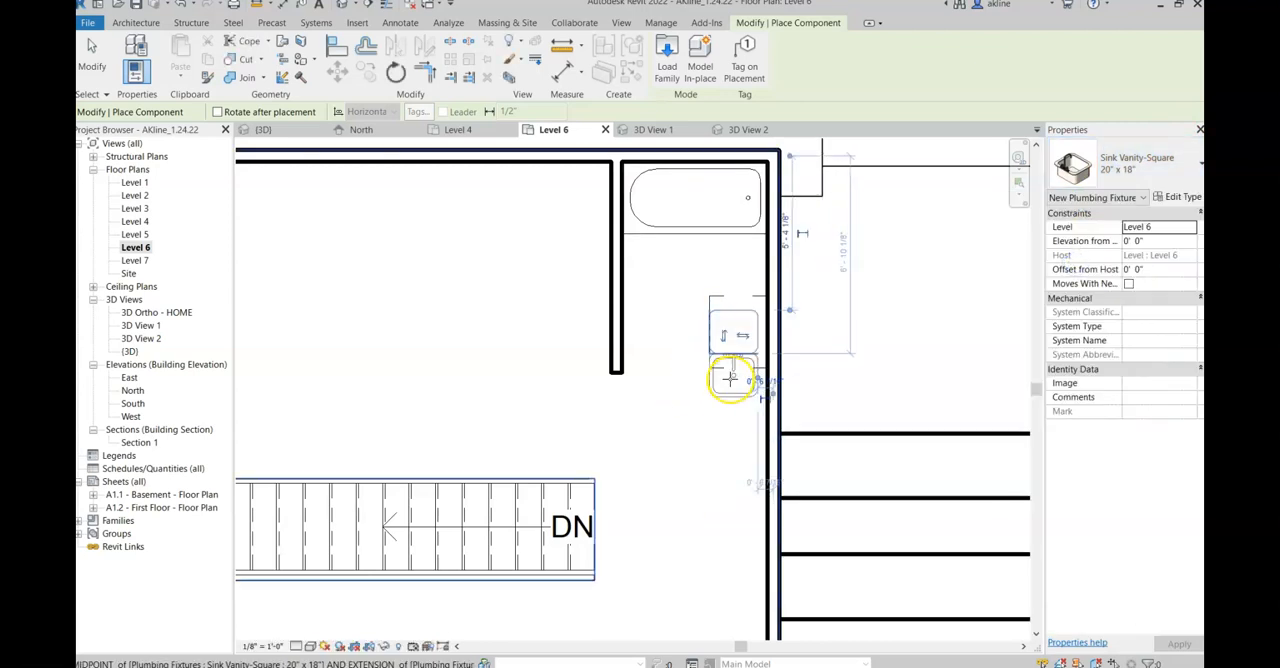
pyautogui.press('Escape')
pyautogui.press('Escape')
# Step: Rotate the vanity sink a quarter turn clockwise about its center so its faucet faces the right exterior wall
pyautogui.click(729, 325)
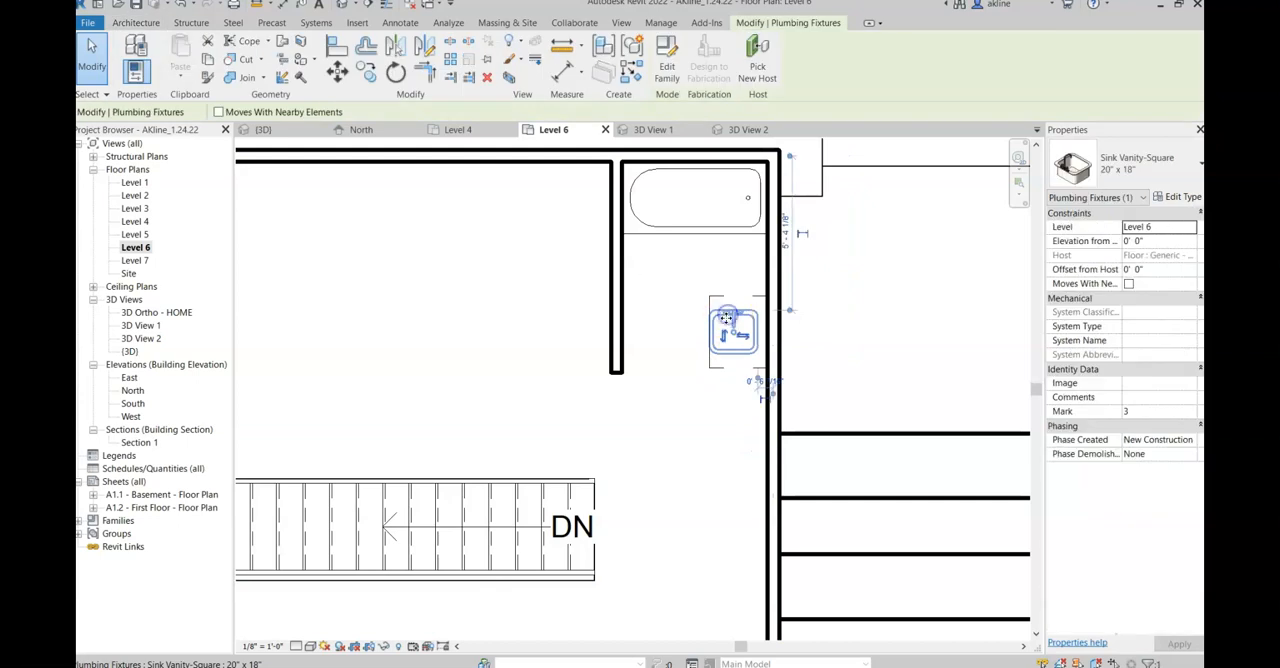
pyautogui.click(395, 72)
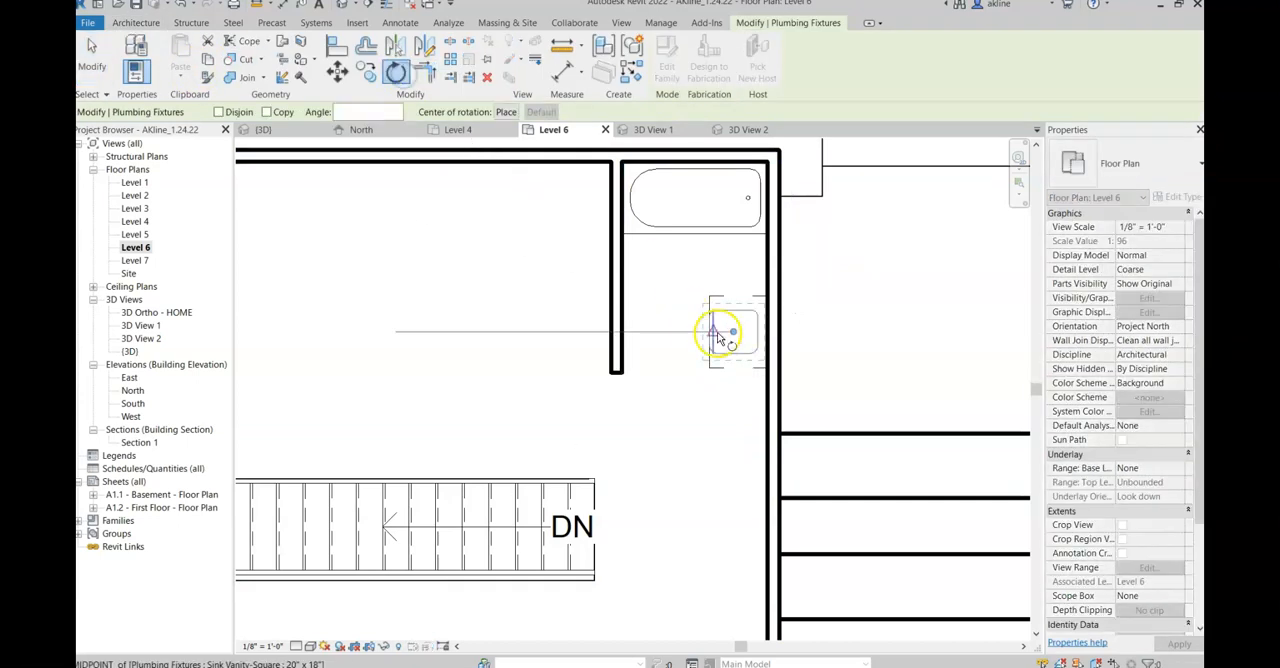
pyautogui.click(735, 284)
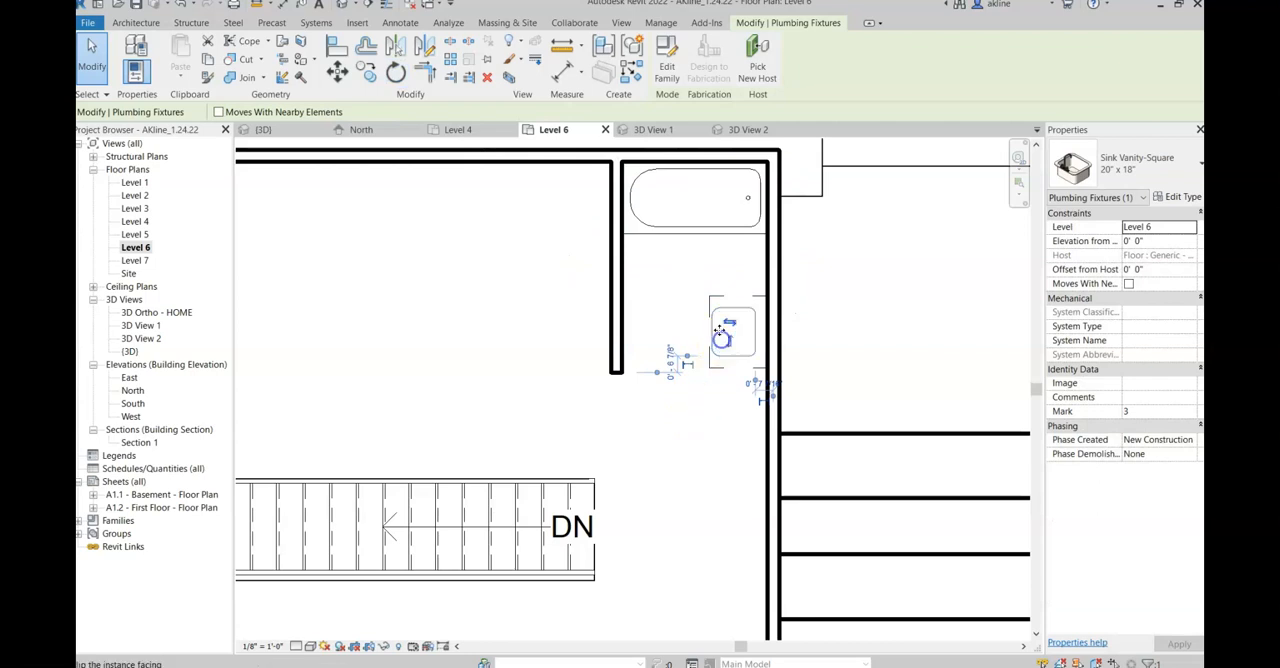
pyautogui.click(672, 317)
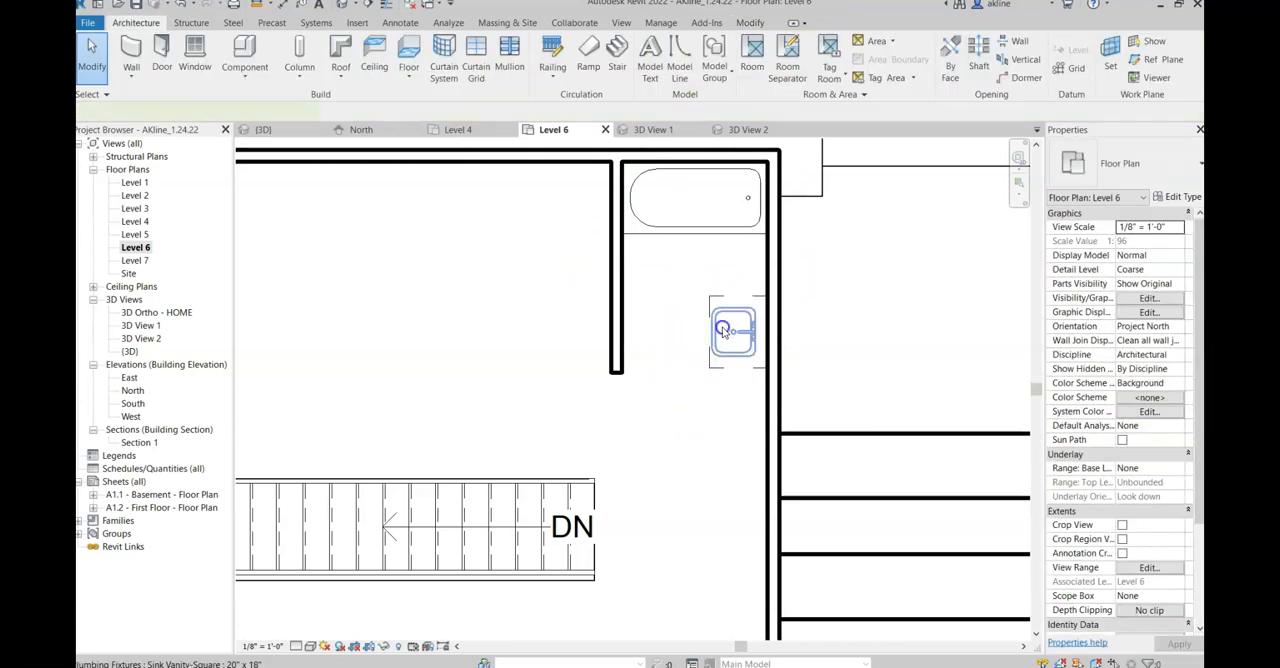
# Step: Raise the square vanity sink slightly in 3D View 2 by increasing its offset from the host so its rim sits on the cabinet
pyautogui.click(723, 332)
pyautogui.click(697, 293)
pyautogui.click(716, 307)
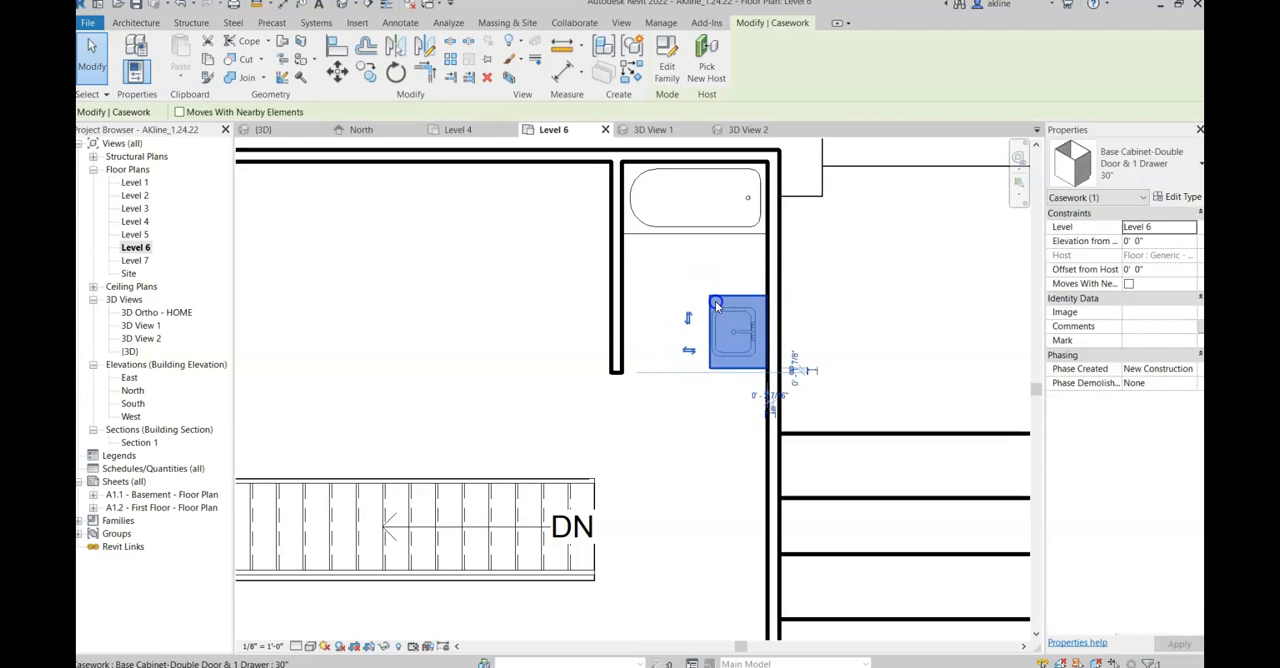
pyautogui.click(721, 315)
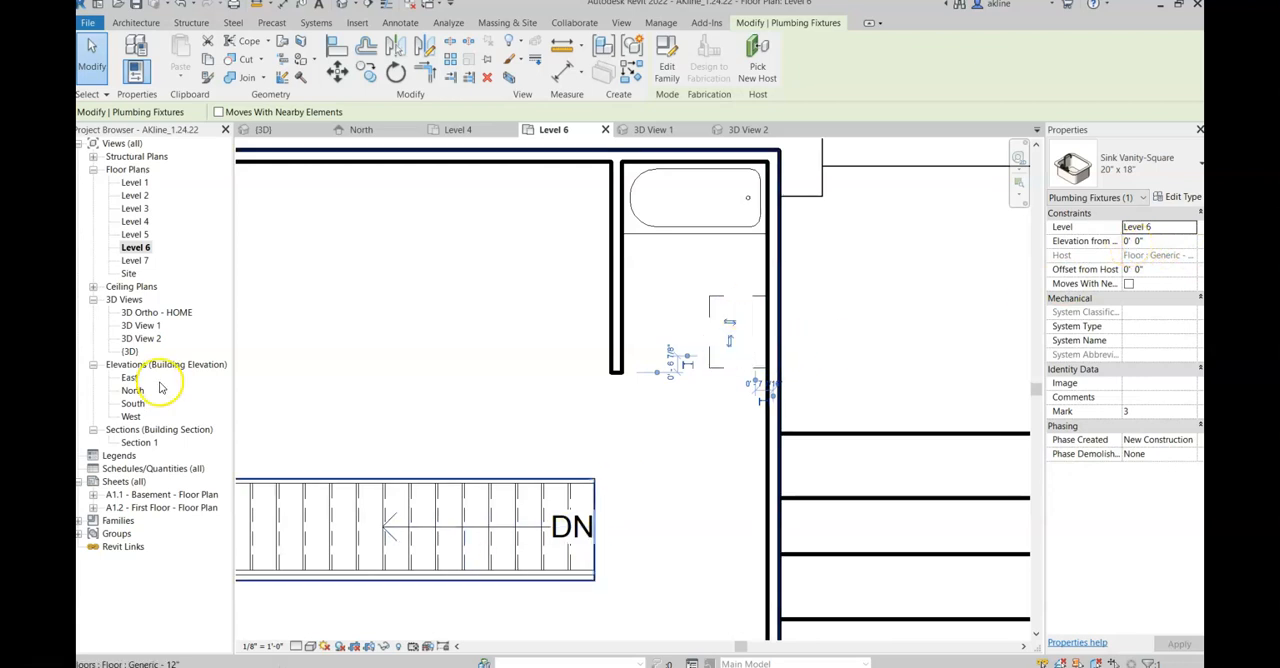
pyautogui.doubleClick(145, 339)
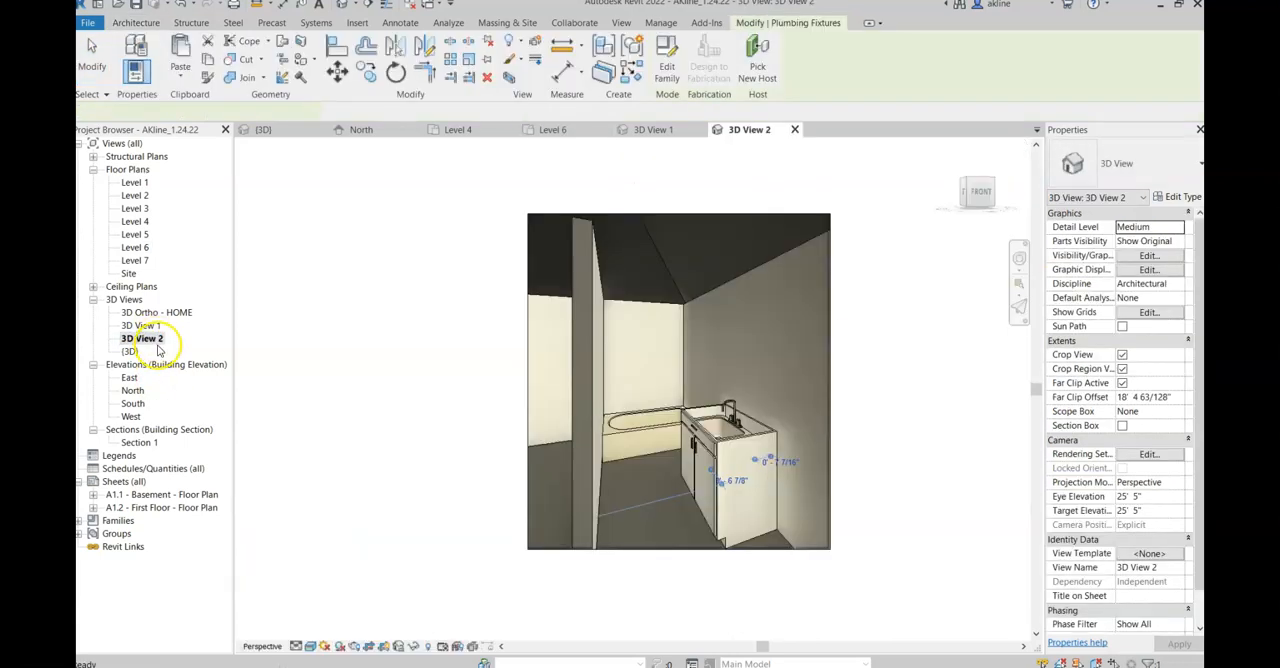
pyautogui.click(725, 430)
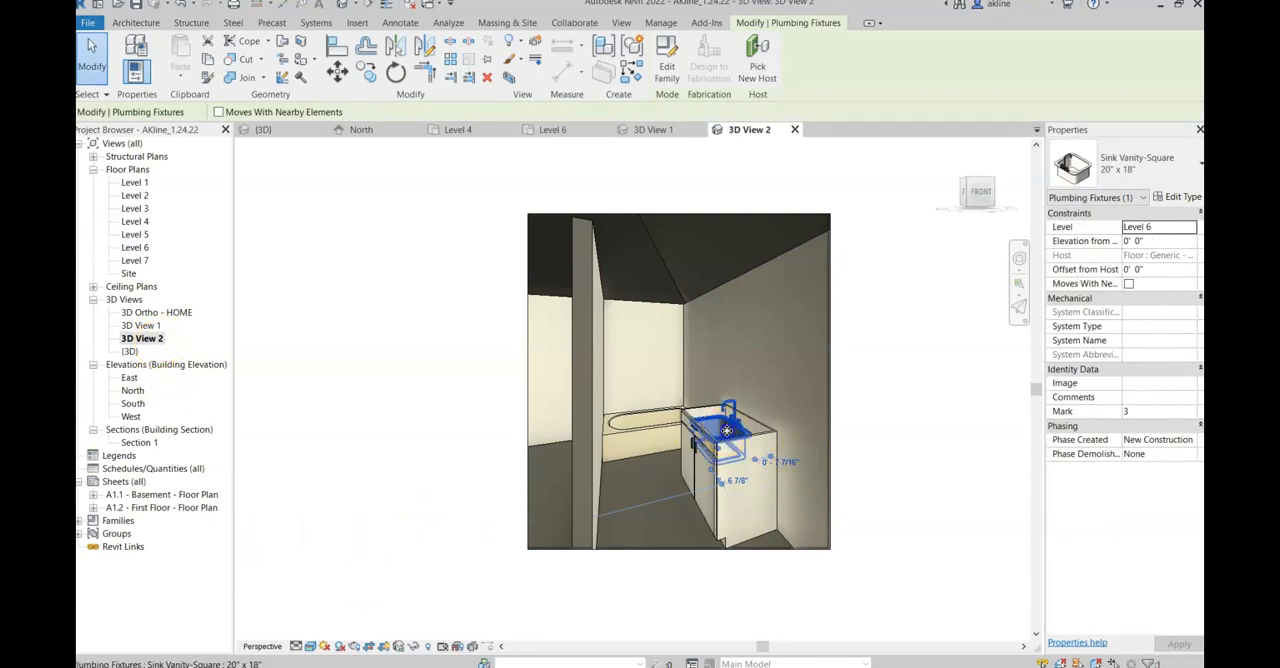
pyautogui.scroll(4, 740, 430)
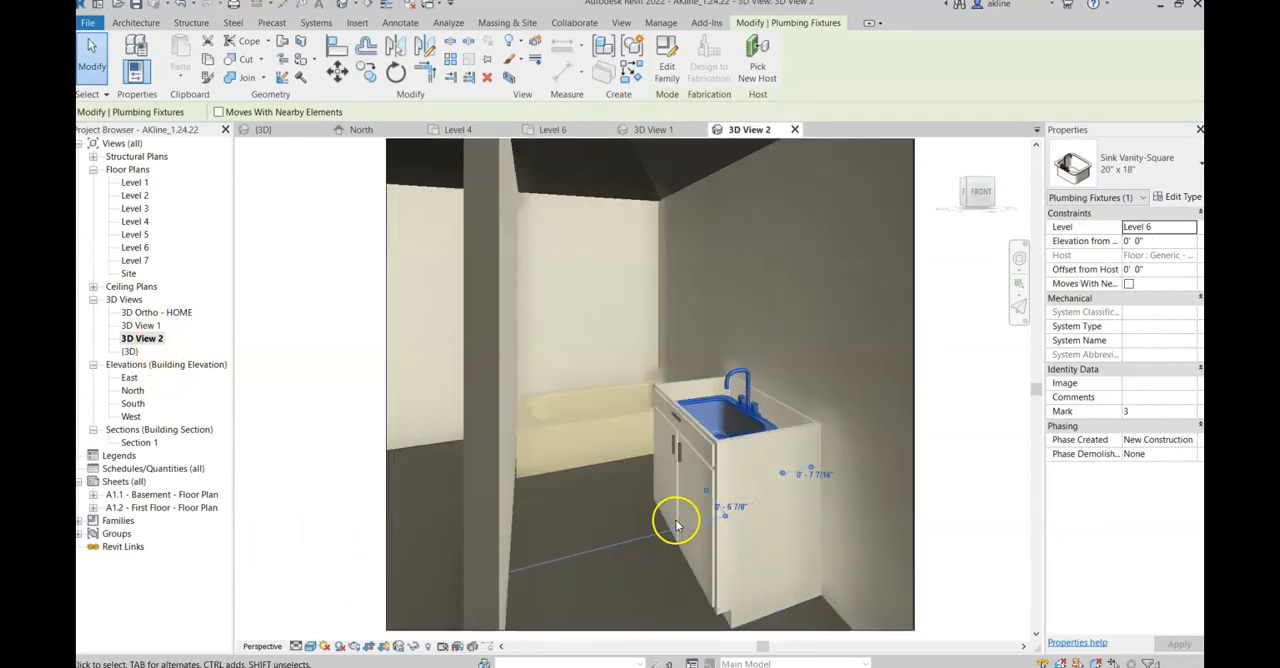
pyautogui.click(1140, 241)
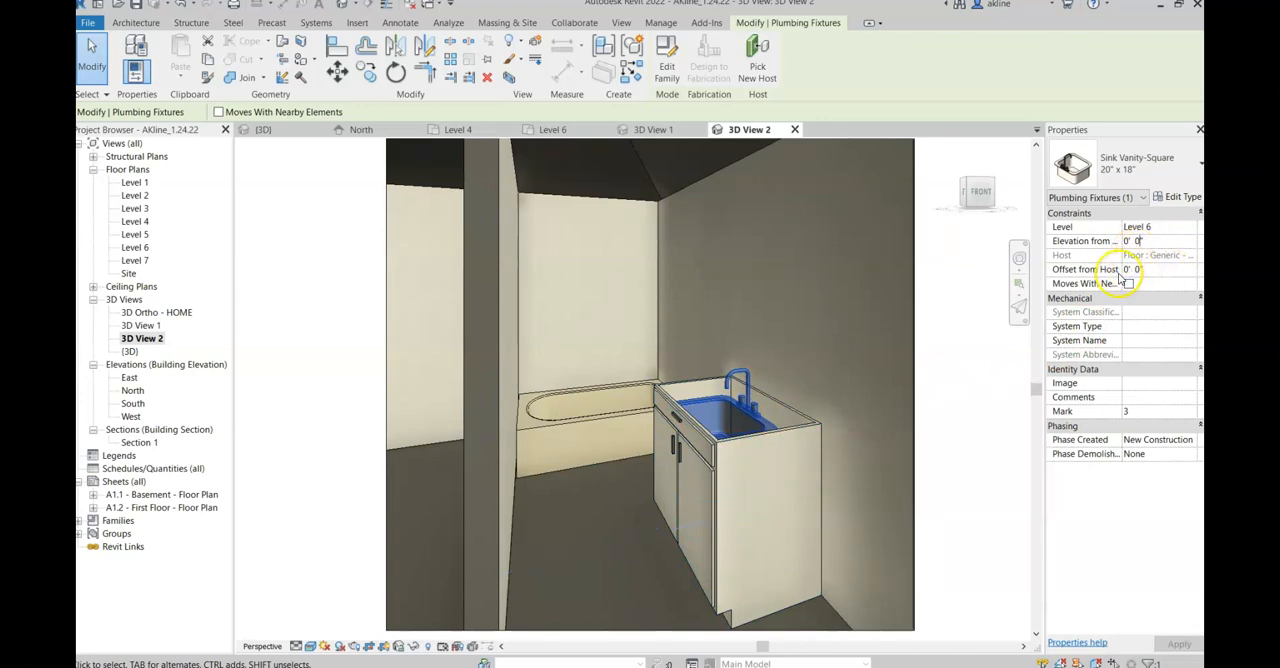
pyautogui.click(1130, 270)
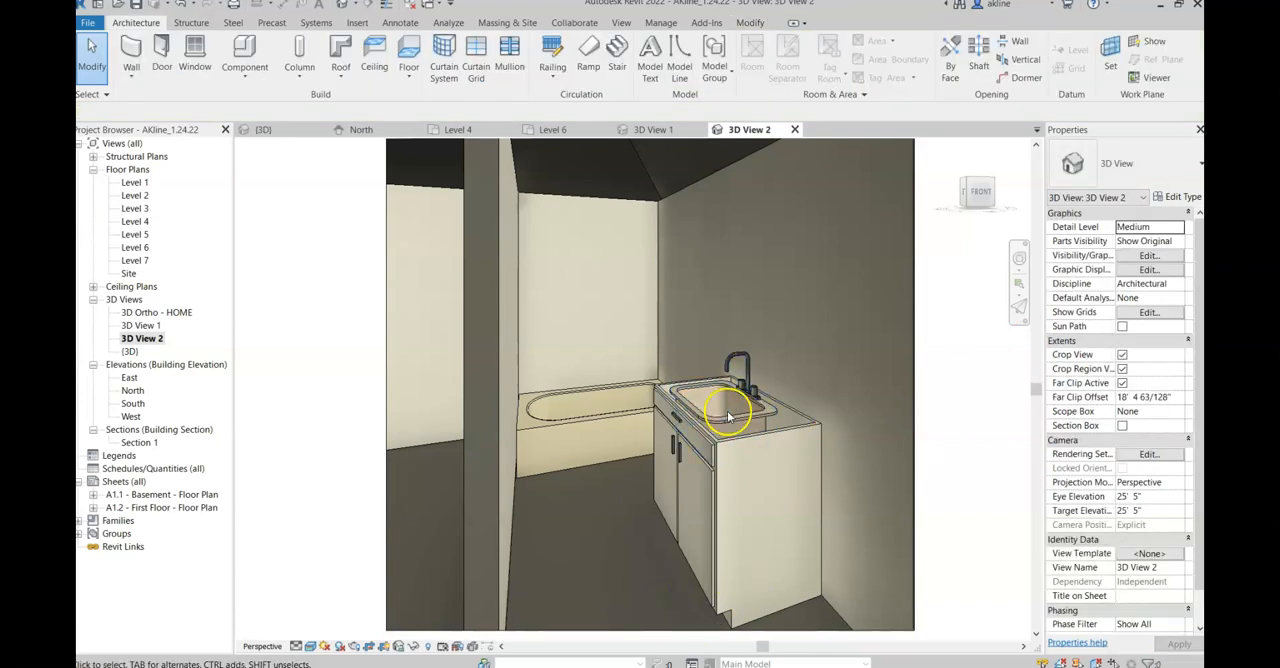
pyautogui.click(634, 554)
# Step: Draw an Interior - Wall in the Level 6 plan from the free end of the bathroom partition to the right exterior wall
pyautogui.doubleClick(135, 247)
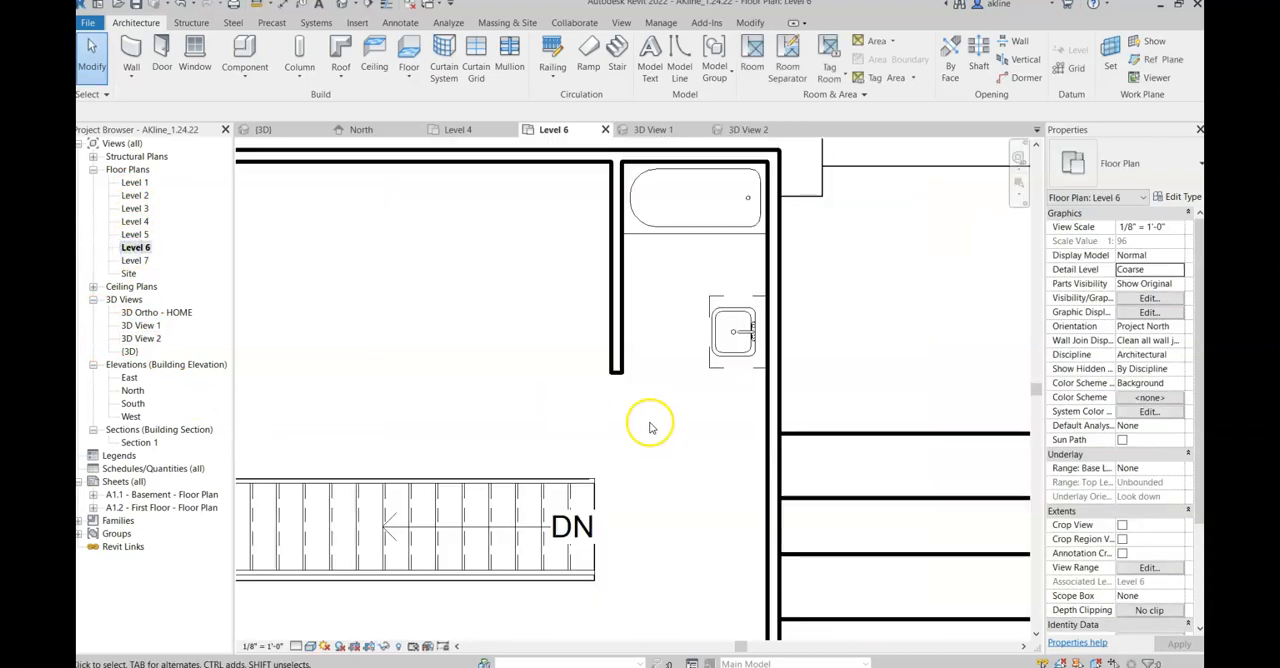
pyautogui.scroll(-3, 591, 354)
pyautogui.moveTo(524, 390); pyautogui.dragTo(614, 367, button='middle')
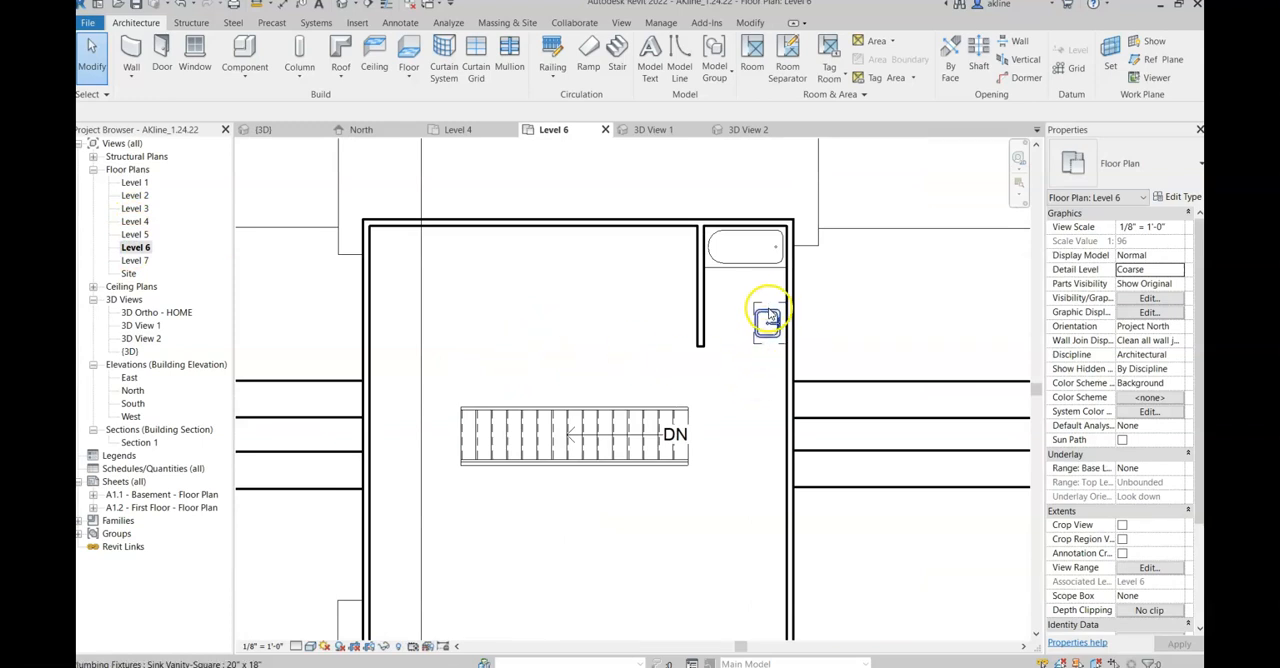
pyautogui.scroll(3, 766, 318)
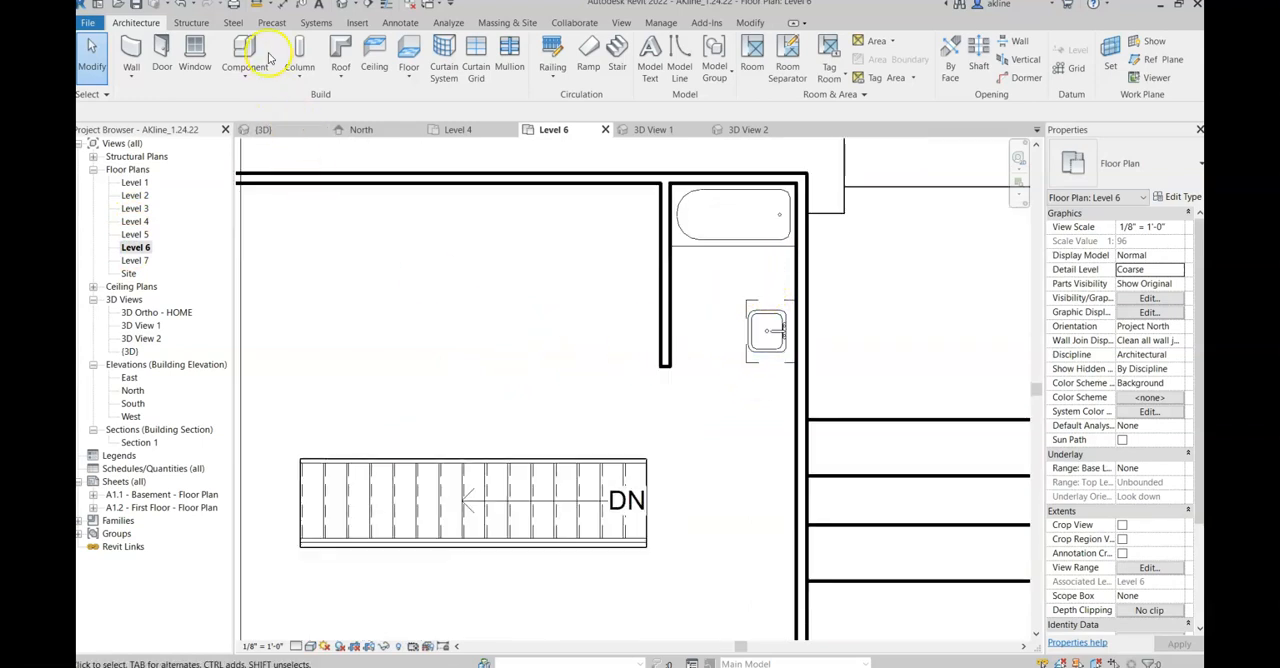
pyautogui.click(131, 50)
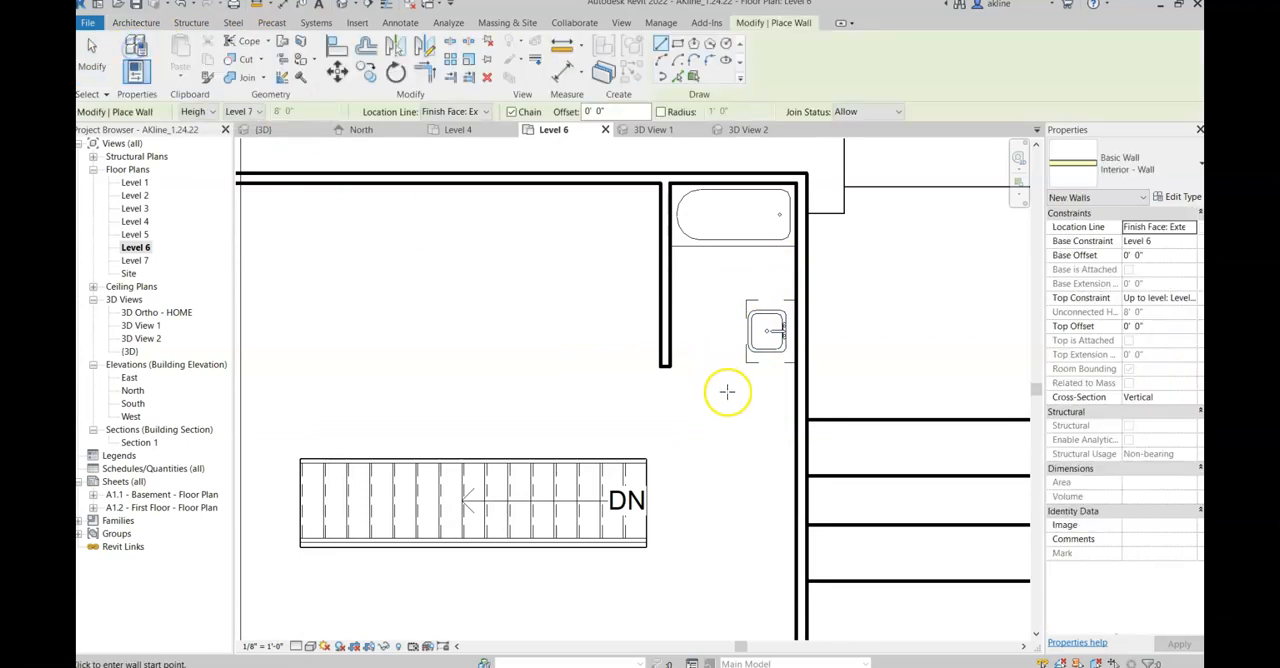
pyautogui.click(660, 368)
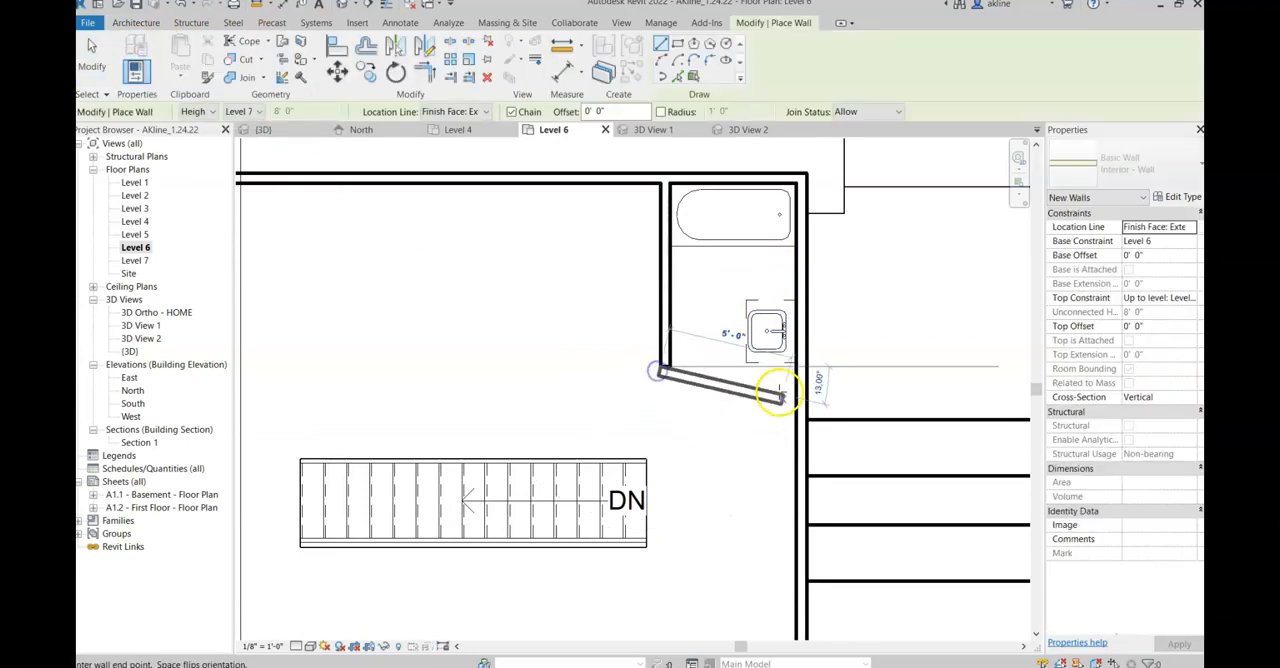
pyautogui.click(797, 368)
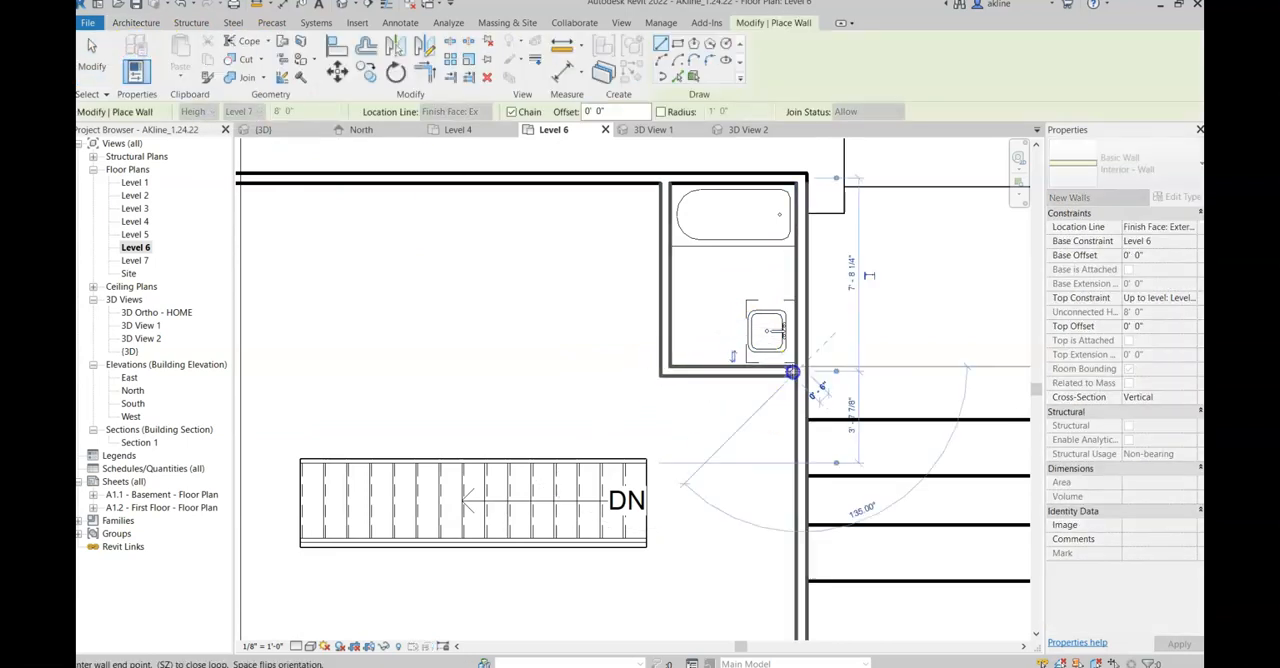
pyautogui.press('Escape')
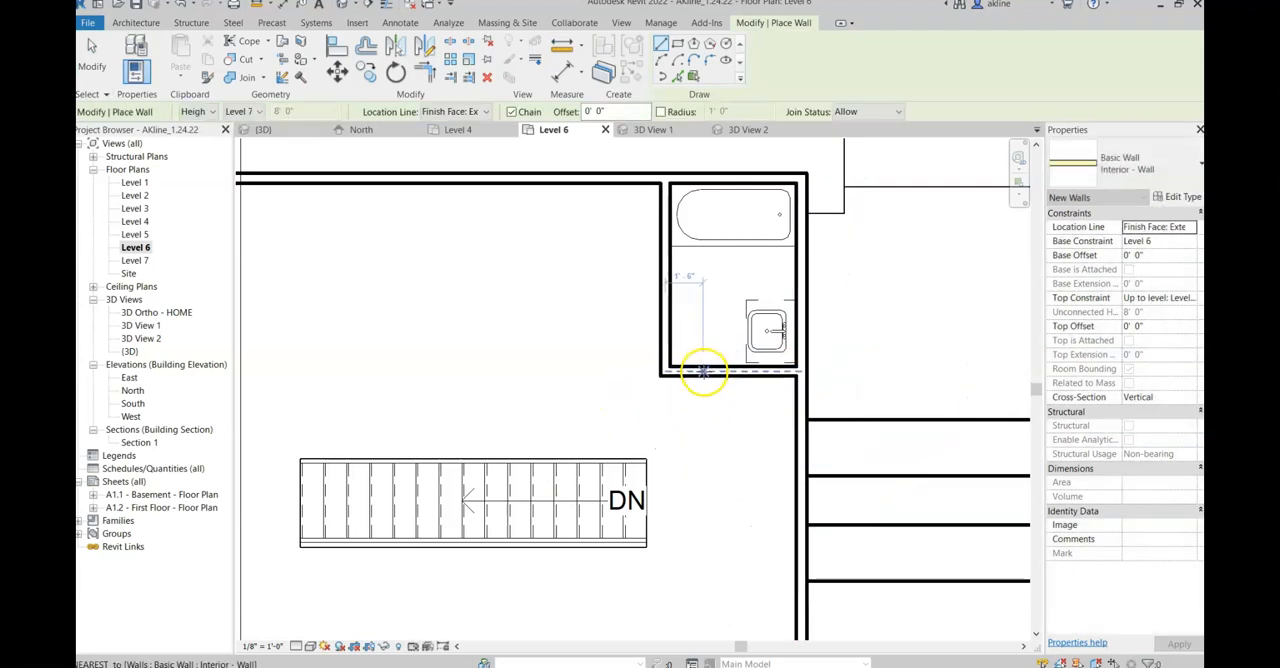
# Step: Draw an interior wall about 20' long from the bathroom's lower-left corner straight across to the left exterior wall
pyautogui.scroll(-2, 736, 410)
pyautogui.scroll(-1, 736, 410)
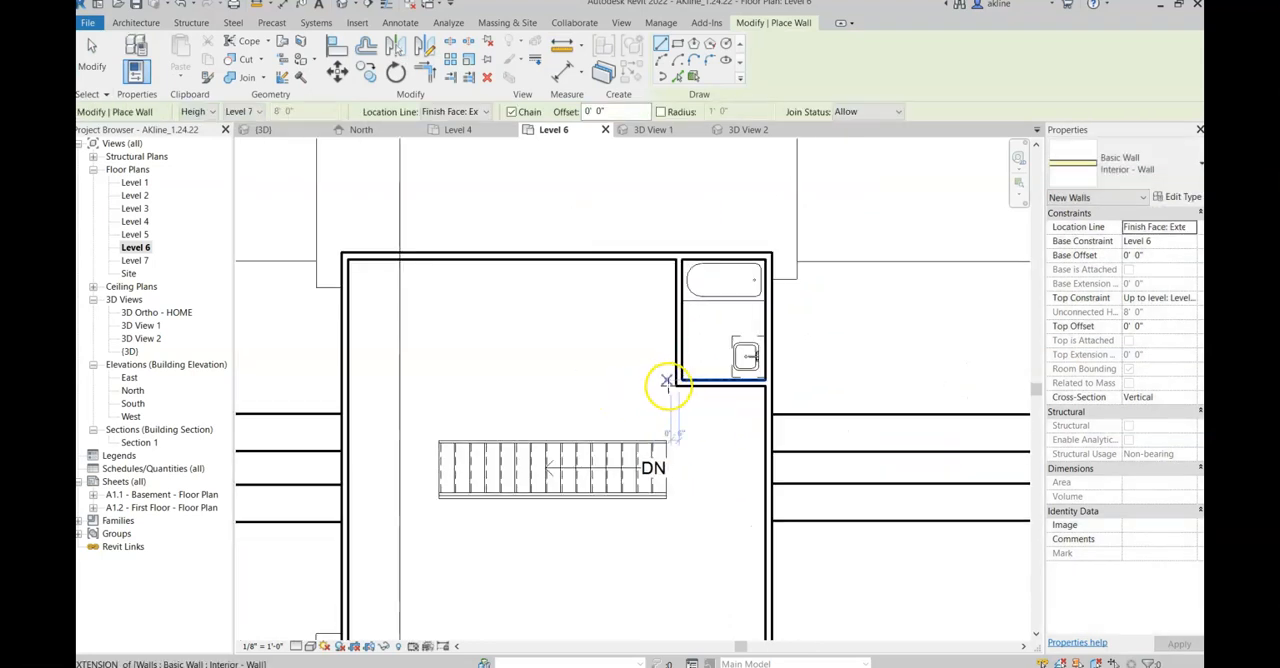
pyautogui.click(676, 387)
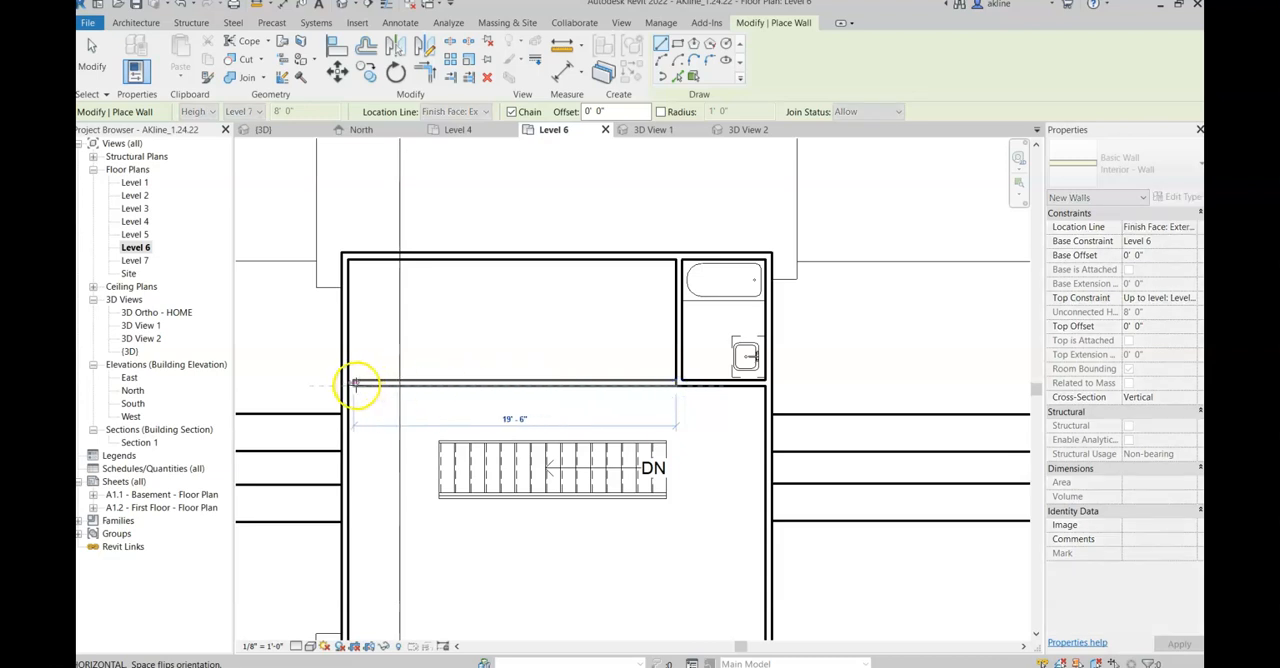
pyautogui.click(348, 383)
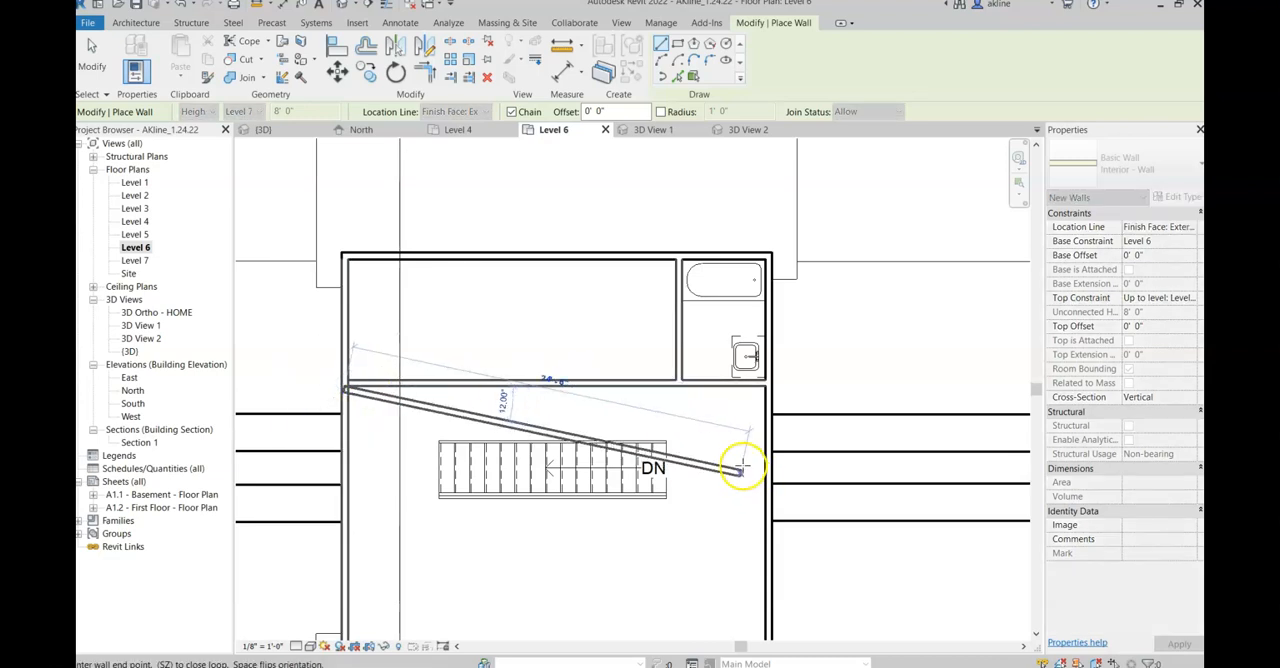
pyautogui.press('Escape')
# Step: Draw a vertical interior wall from the new long wall up to the upper exterior wall, dividing the space into two rooms
pyautogui.click(512, 381)
pyautogui.click(558, 335)
pyautogui.press('Escape')
pyautogui.scroll(2, 571, 451)
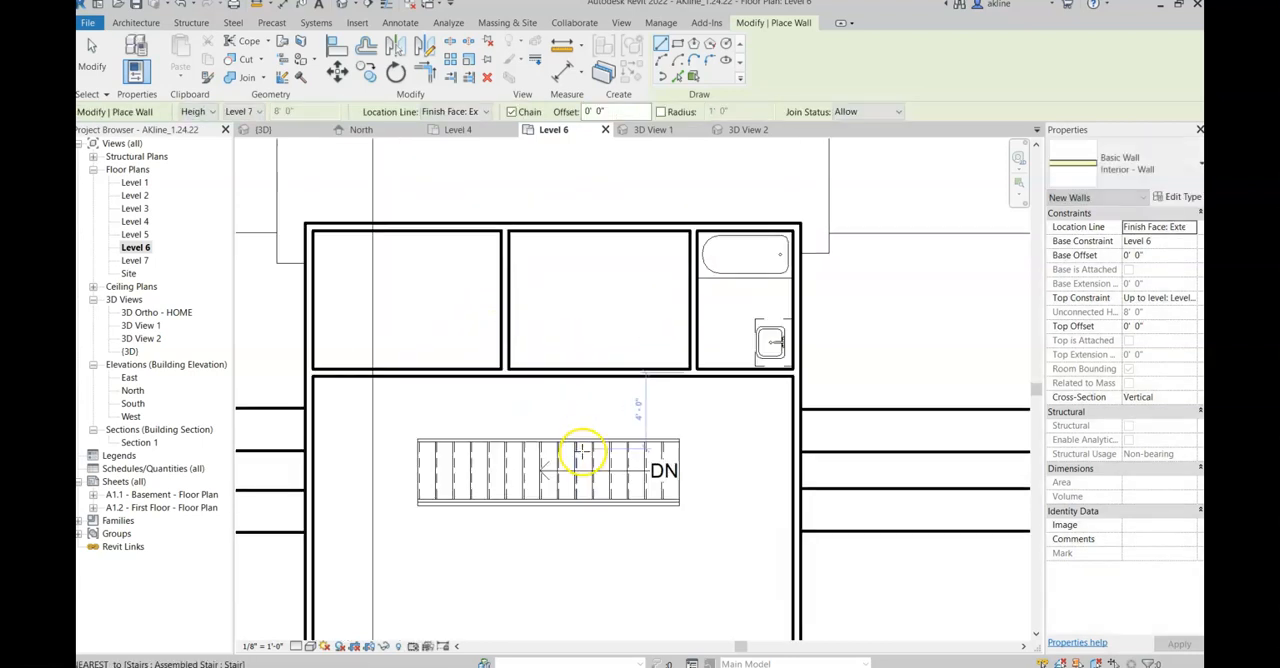
pyautogui.press('Escape')
# Step: Measure the hallway clearance between the stair's upper edge and the long interior wall
pyautogui.click(637, 358)
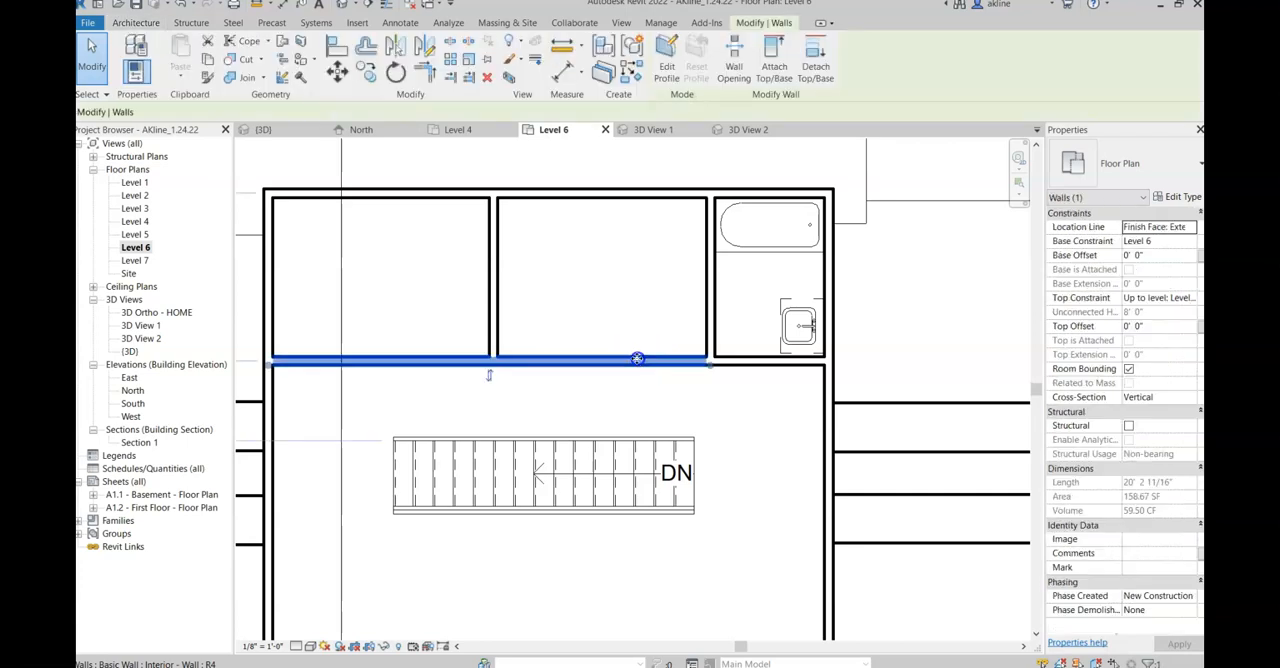
pyautogui.click(677, 421)
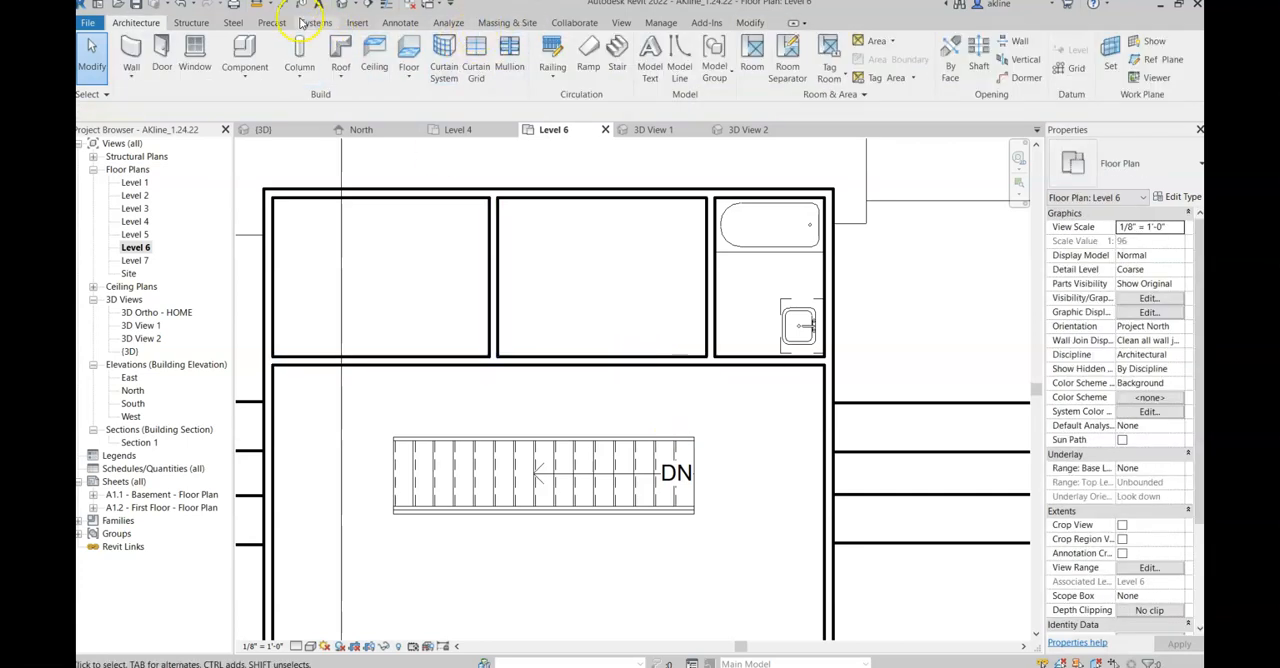
pyautogui.click(257, 12)
pyautogui.click(580, 435)
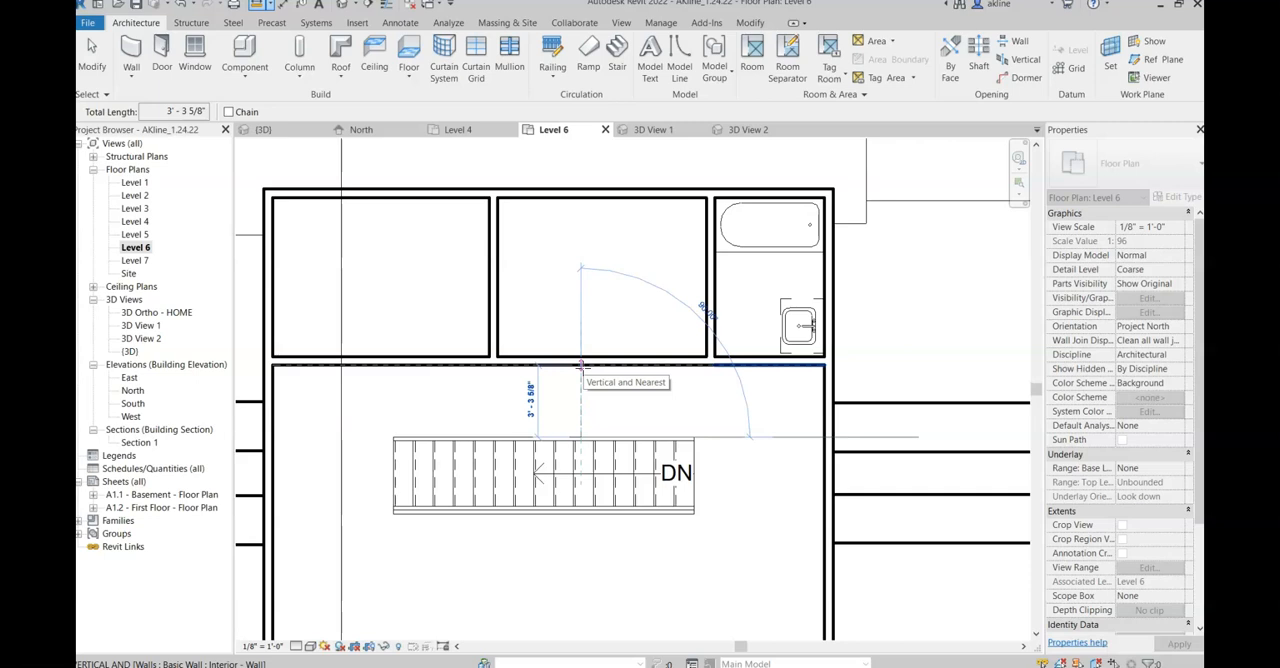
pyautogui.press('Escape')
pyautogui.press('Escape')
# Step: Move the long interior wall about 8" down toward the stair to enlarge the rooms
pyautogui.click(588, 361)
pyautogui.moveTo(588, 372)
pyautogui.mouseDown()
pyautogui.moveTo(589, 391)
pyautogui.moveTo(591, 375)
pyautogui.mouseUp()
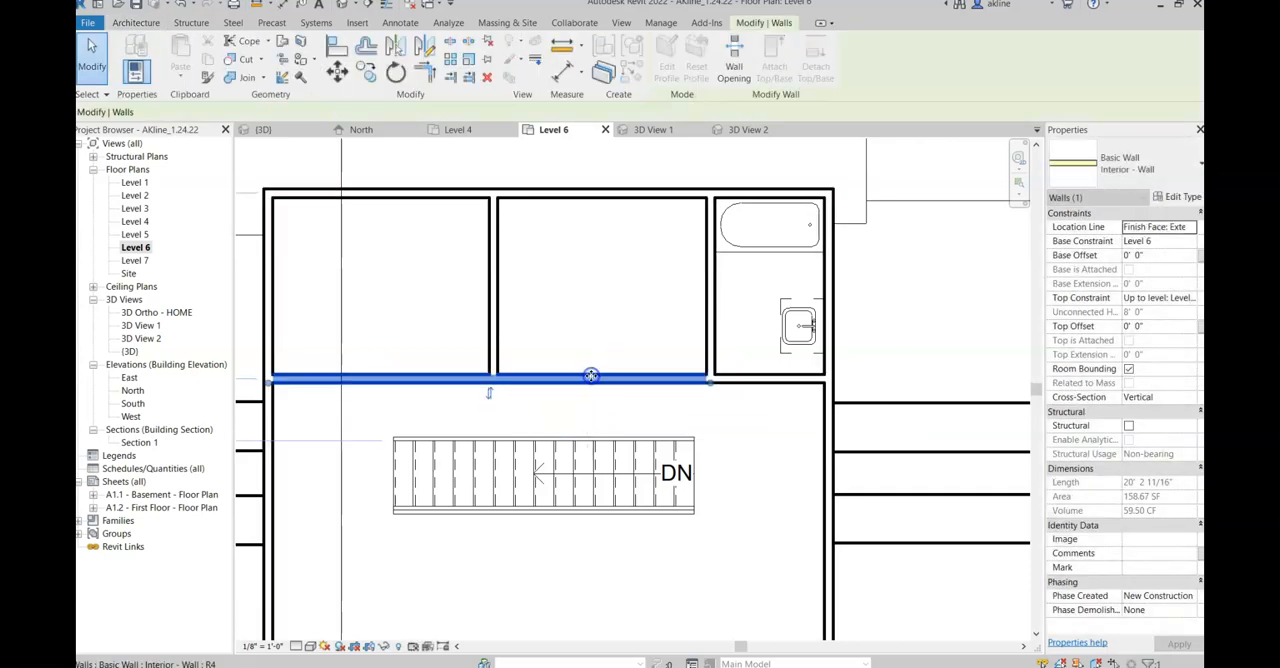
pyautogui.press('Escape')
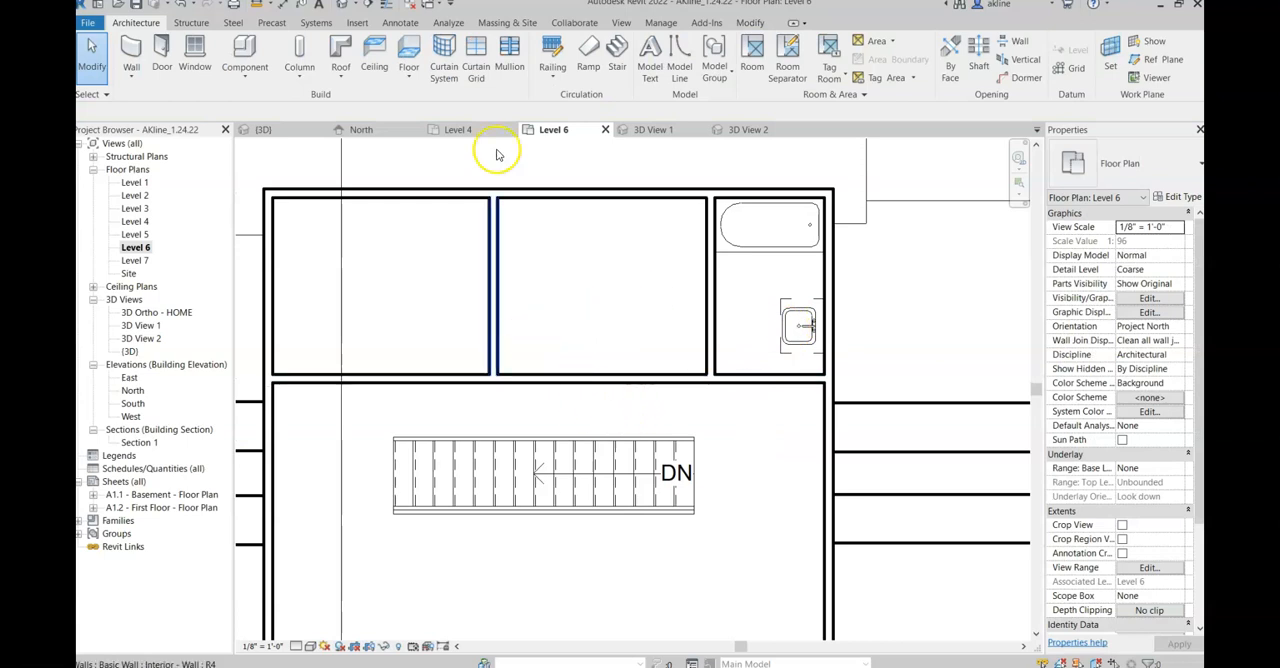
# Step: Remeasure the distance from the stair's upper edge to the relocated long wall
pyautogui.click(258, 8)
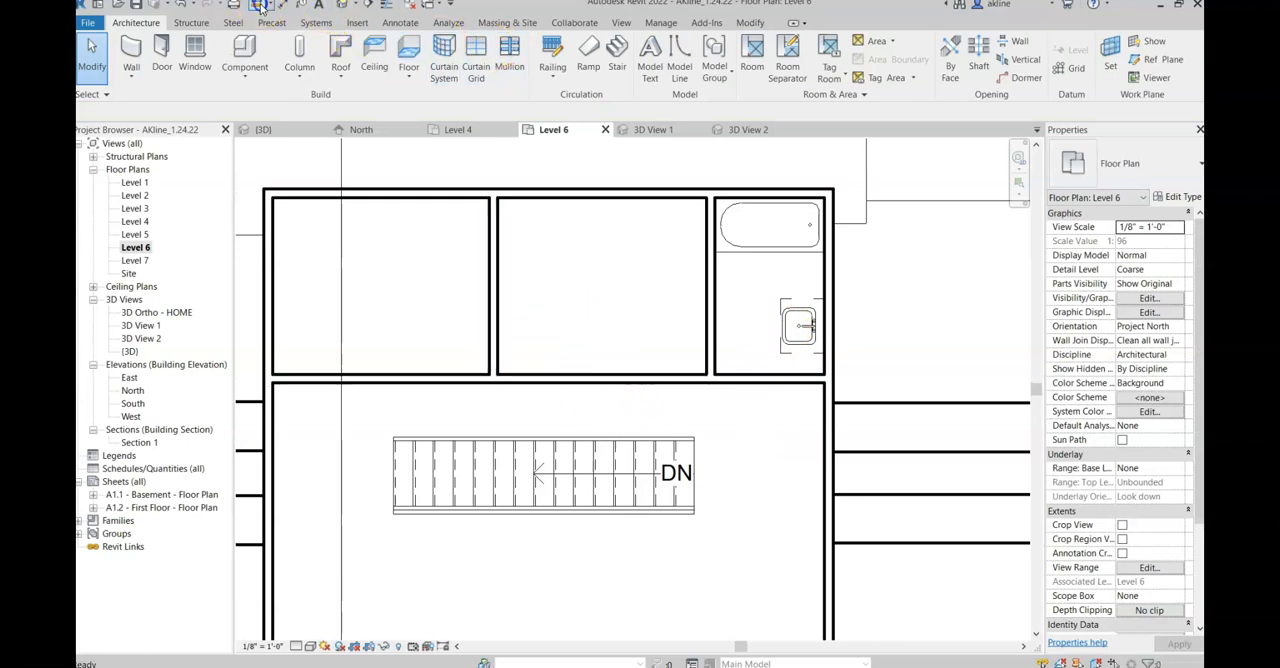
pyautogui.click(576, 437)
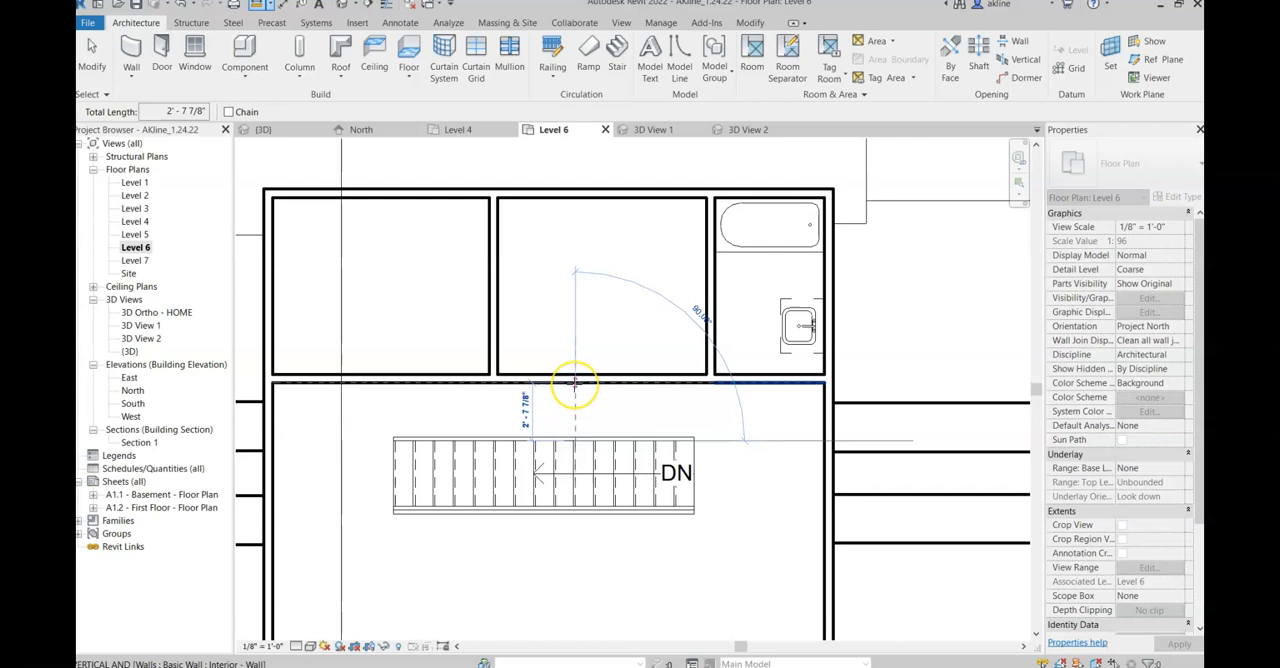
pyautogui.press('Escape')
pyautogui.press('Escape')
# Step: Shift the long interior wall slightly back up, away from the stair, to widen the hallway
pyautogui.click(575, 376)
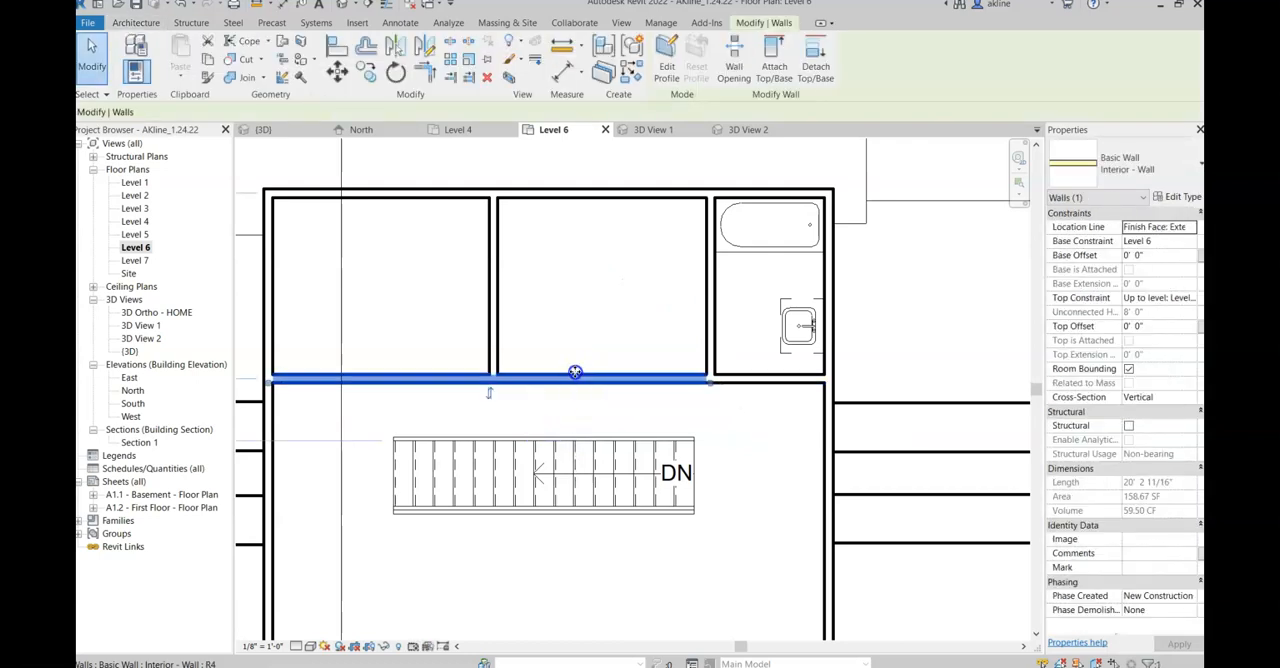
pyautogui.moveTo(575, 365); pyautogui.dragTo(573, 355)
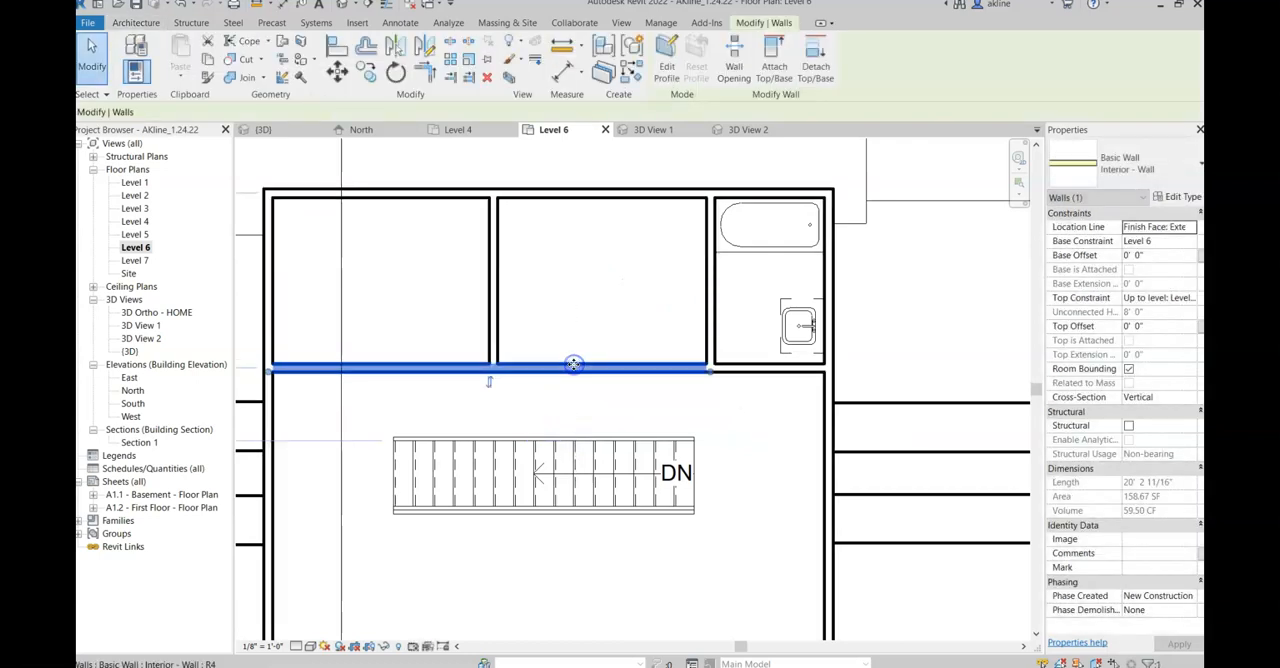
pyautogui.click(597, 426)
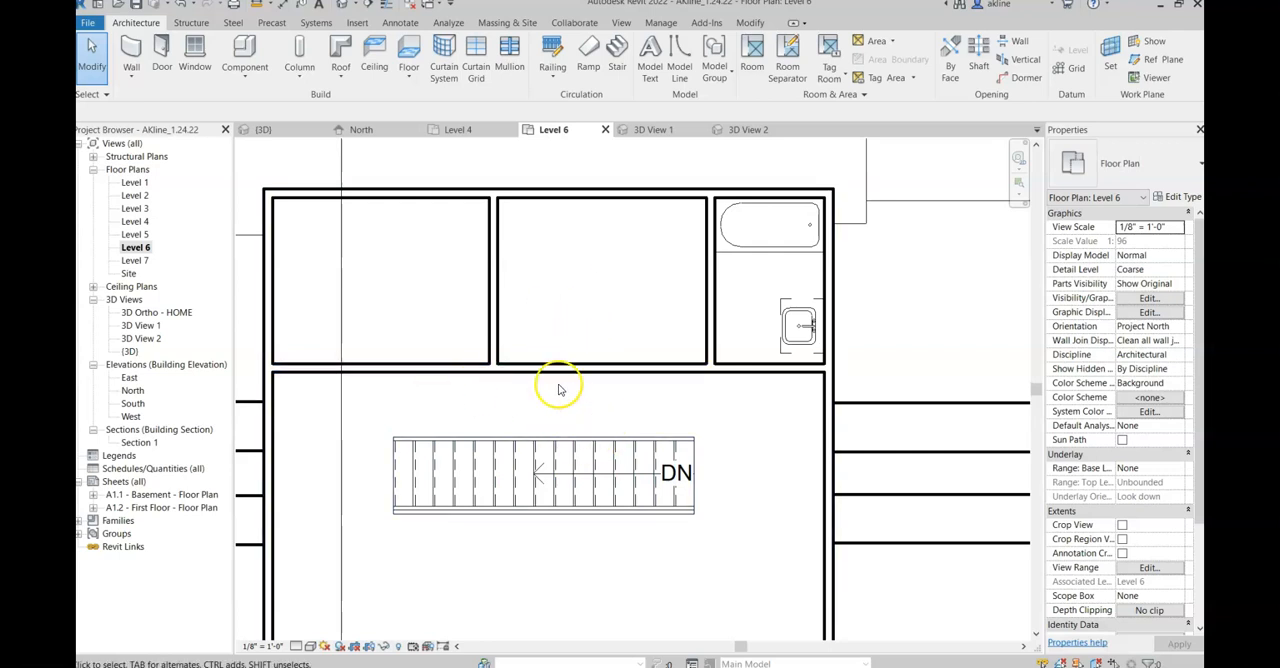
# Step: Place 30" x 80" Single-Flush doors into the middle room, left room and bathroom, swinging inward, with the bathroom door hinged on its left side
pyautogui.click(163, 52)
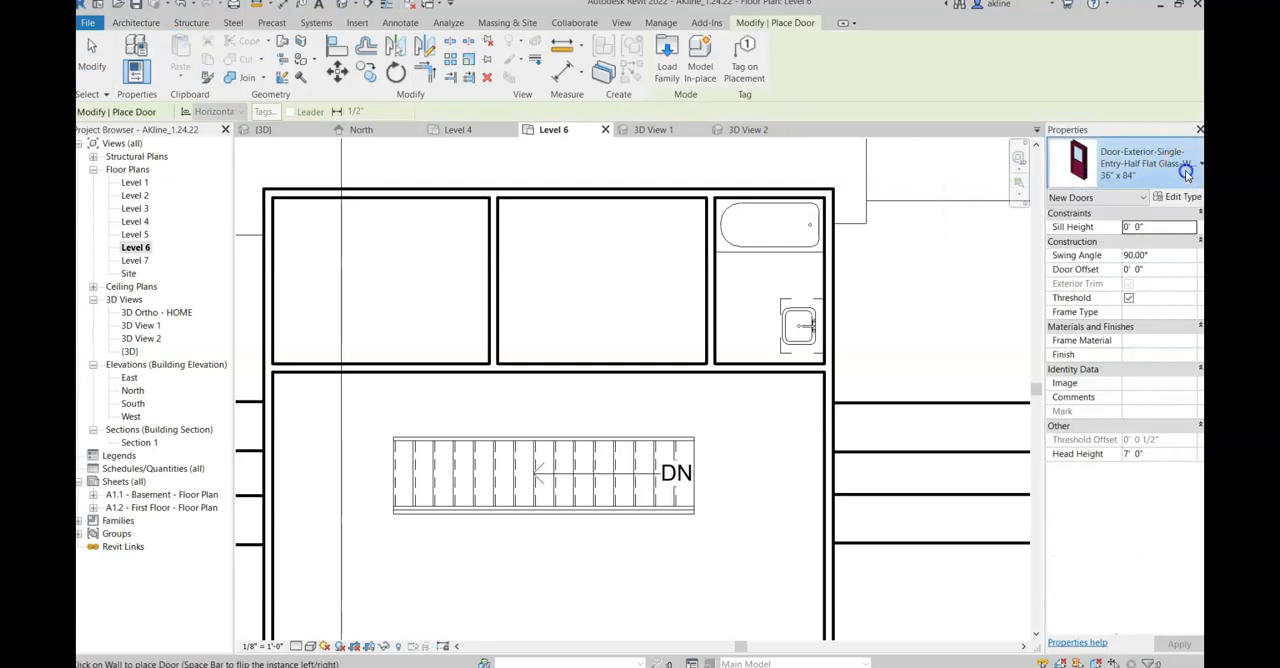
pyautogui.click(1167, 172)
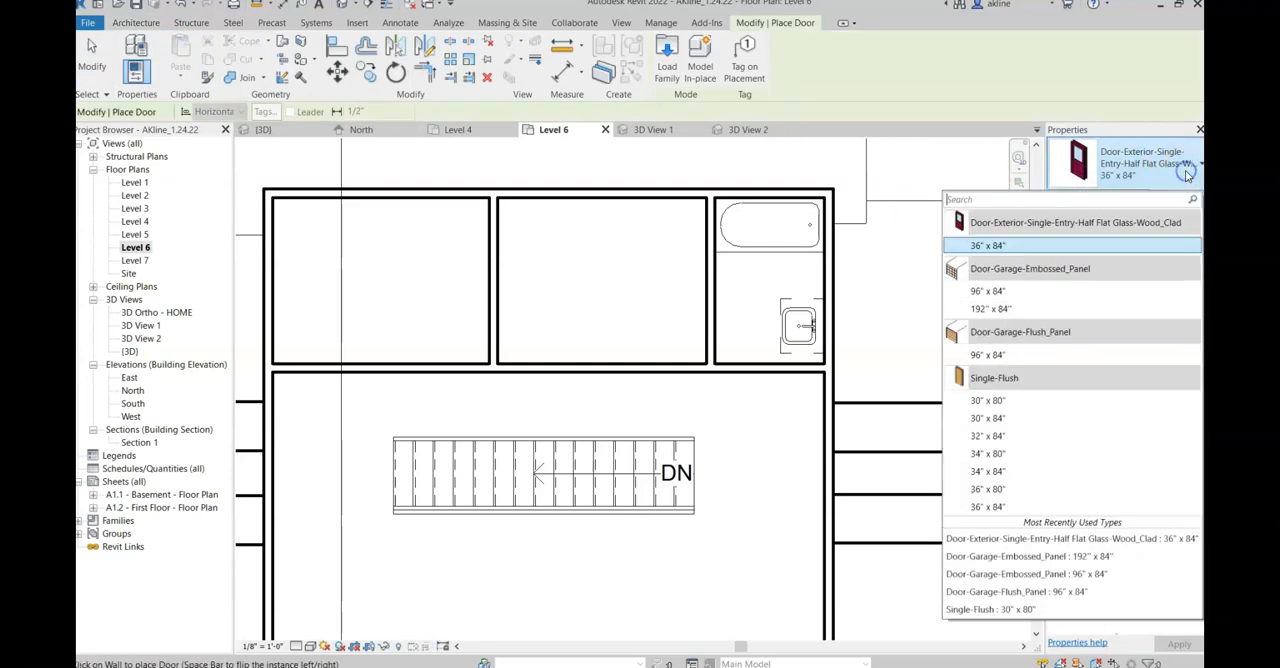
pyautogui.click(1026, 404)
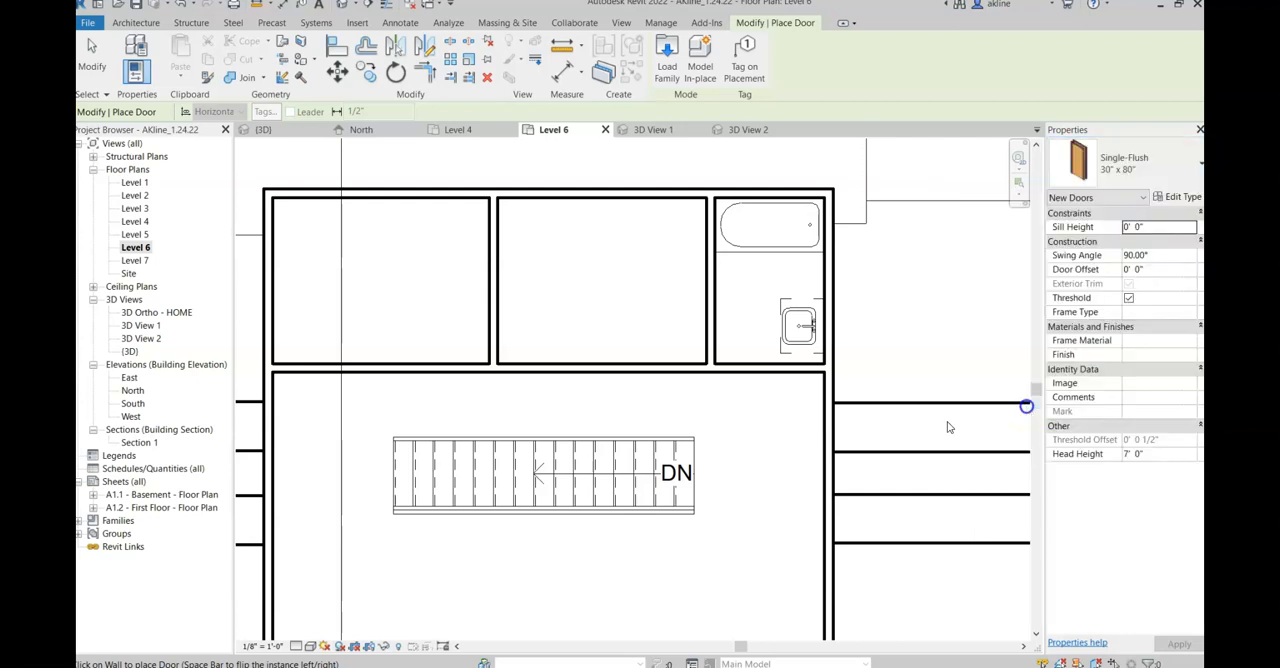
pyautogui.click(645, 366)
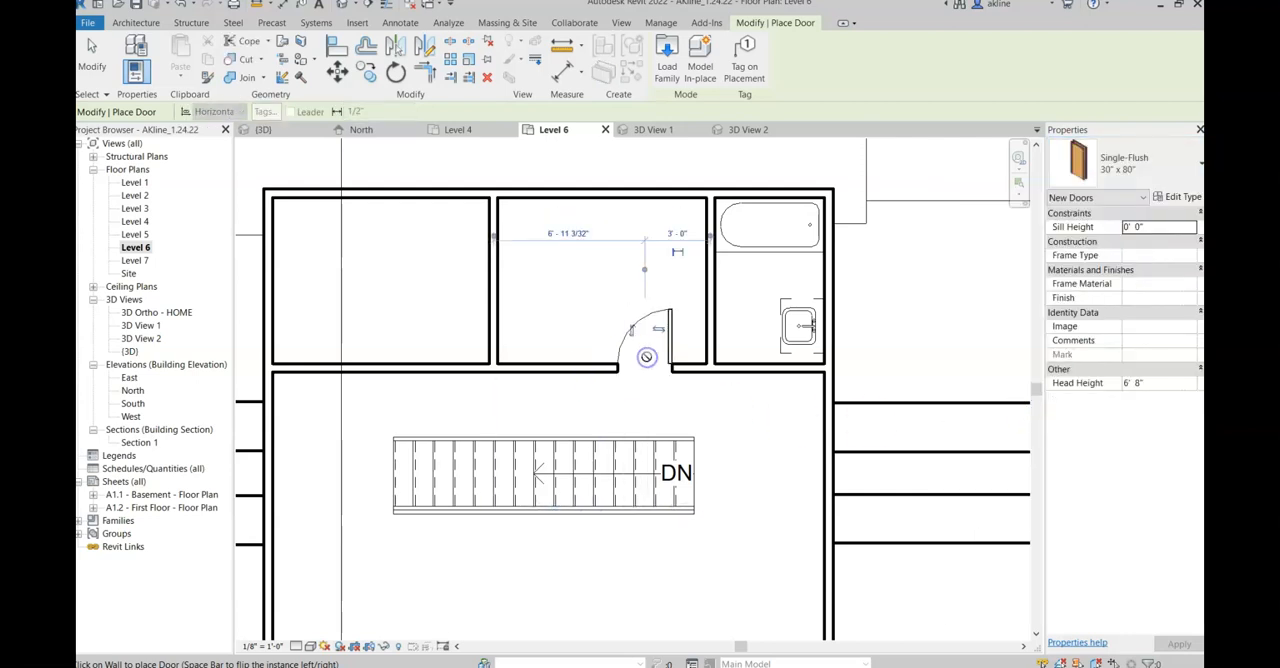
pyautogui.click(451, 362)
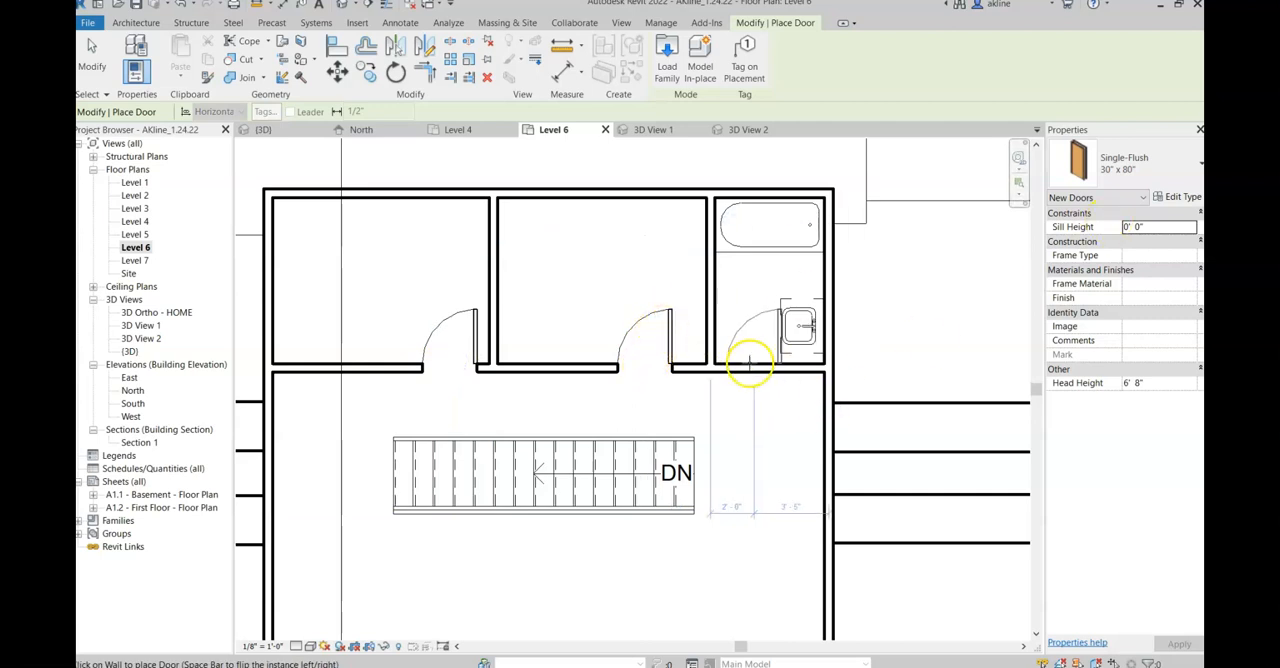
pyautogui.click(748, 358)
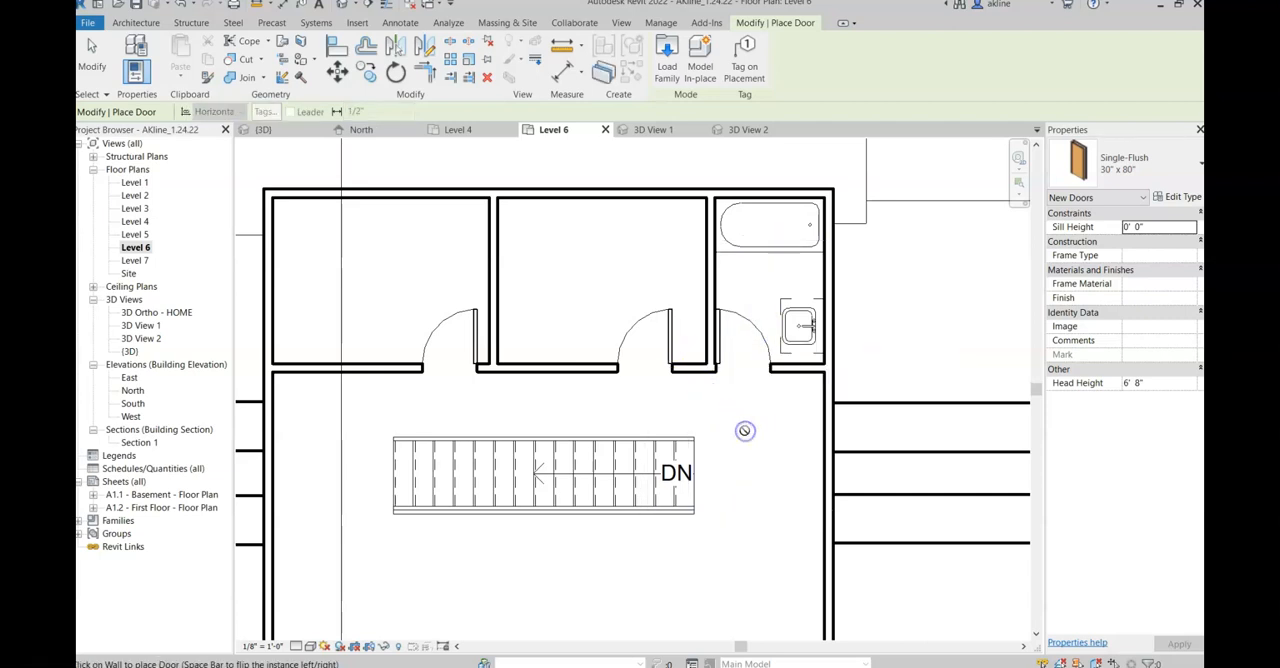
pyautogui.press('Escape')
pyautogui.press('Escape')
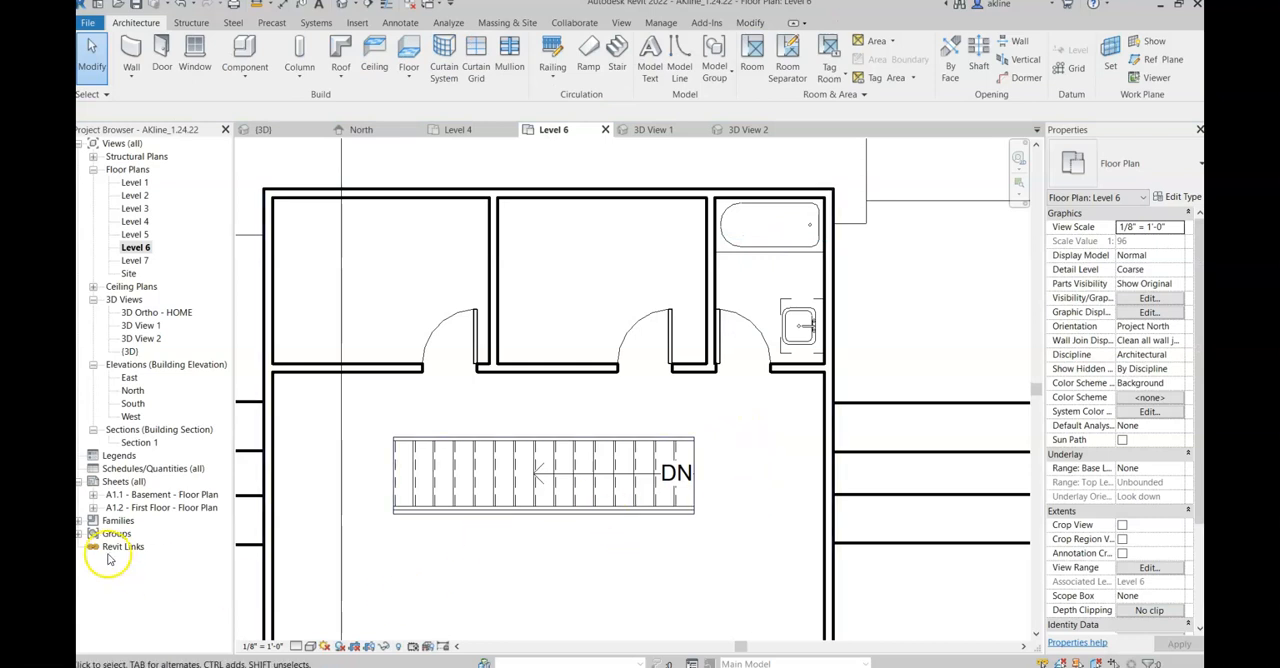
# Step: Open the 3D View 2 camera view and extend its crop region downward and outward on both sides around the bathroom door
pyautogui.doubleClick(141, 338)
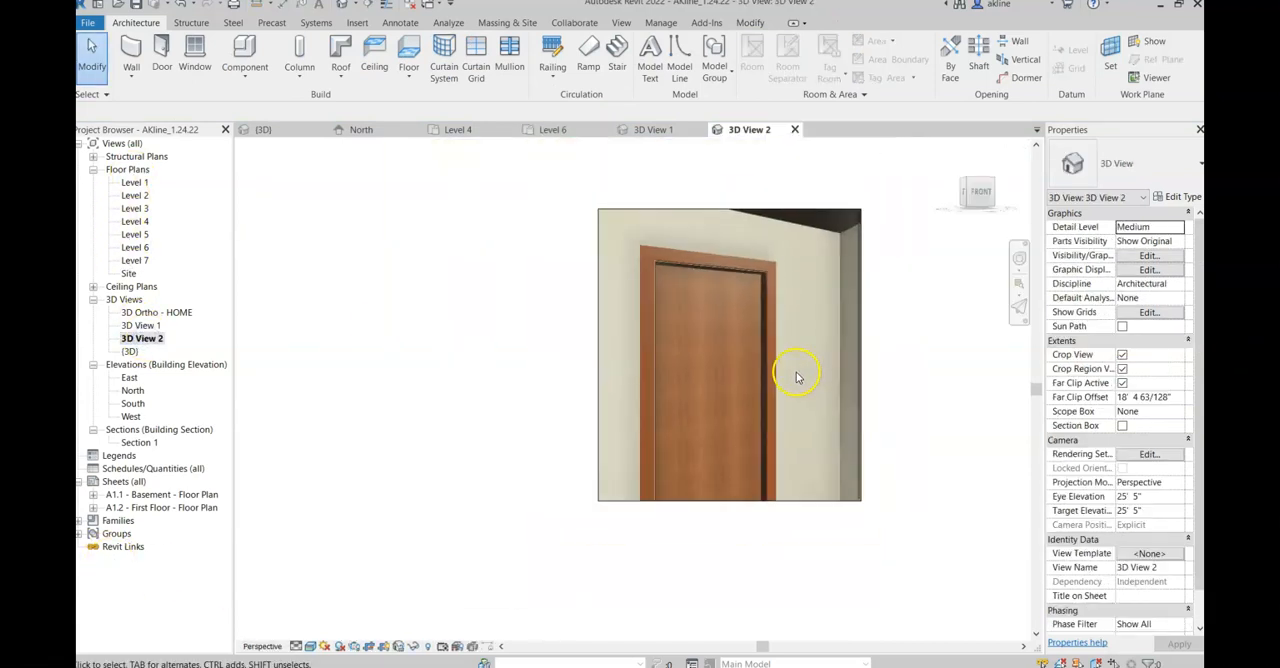
pyautogui.click(762, 501)
pyautogui.moveTo(731, 503); pyautogui.dragTo(733, 615)
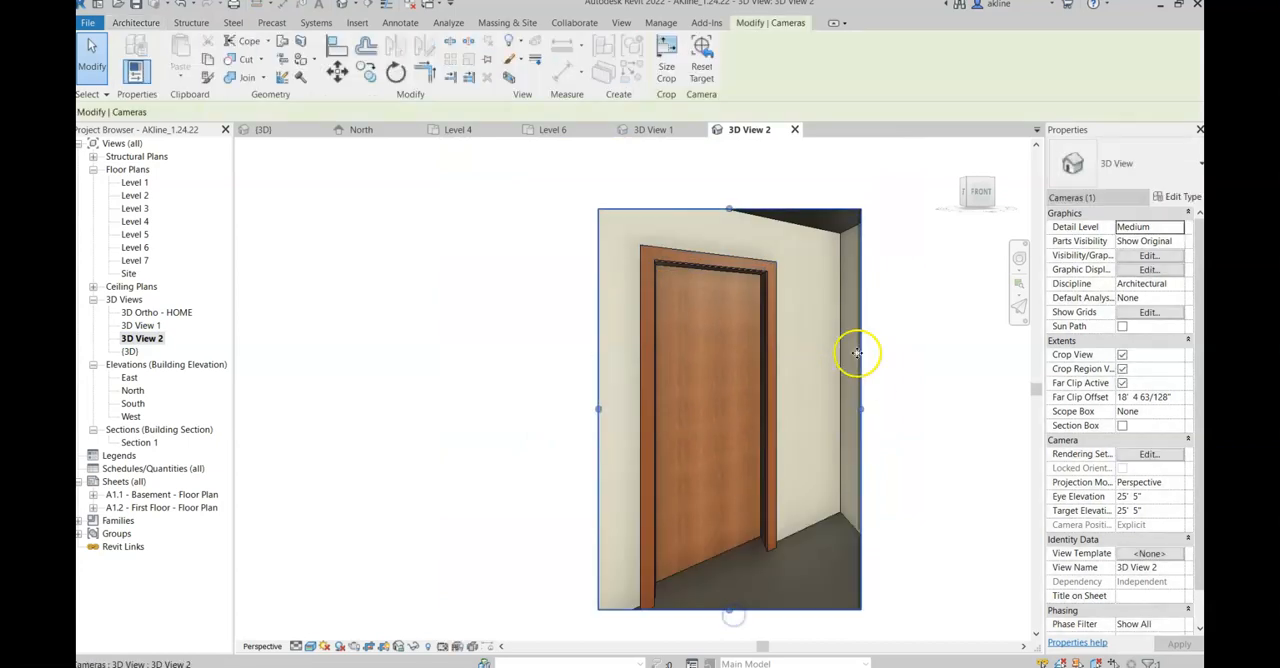
pyautogui.moveTo(860, 408); pyautogui.dragTo(977, 403)
pyautogui.moveTo(593, 402); pyautogui.dragTo(516, 408)
pyautogui.press('Escape')
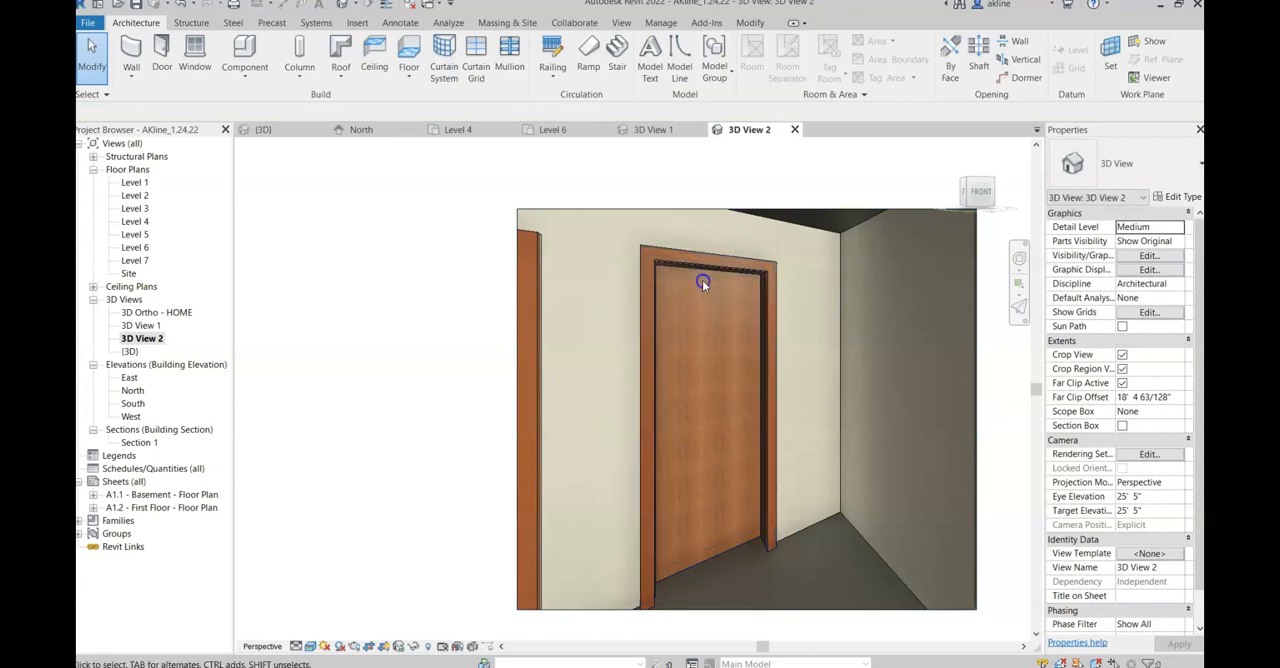
# Step: Select the 30" x 80" bathroom door in the camera view to look through it at the bathroom fixtures
pyautogui.click(702, 270)
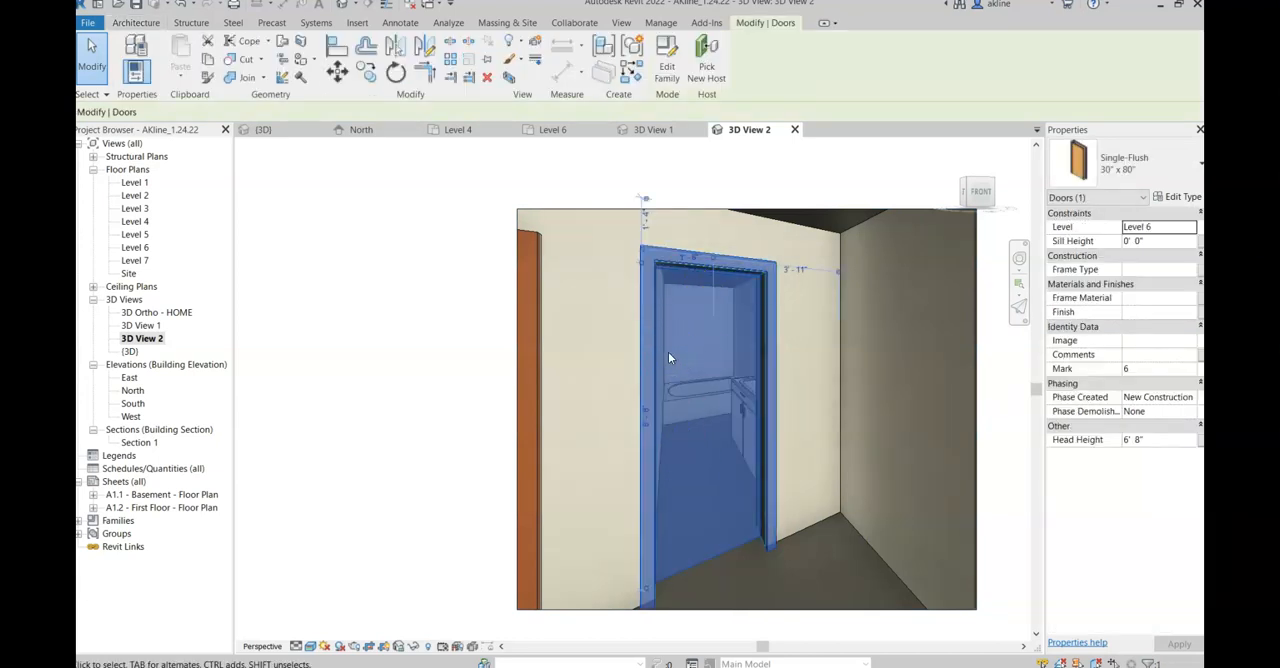
pyautogui.scroll(-2, 753, 350)
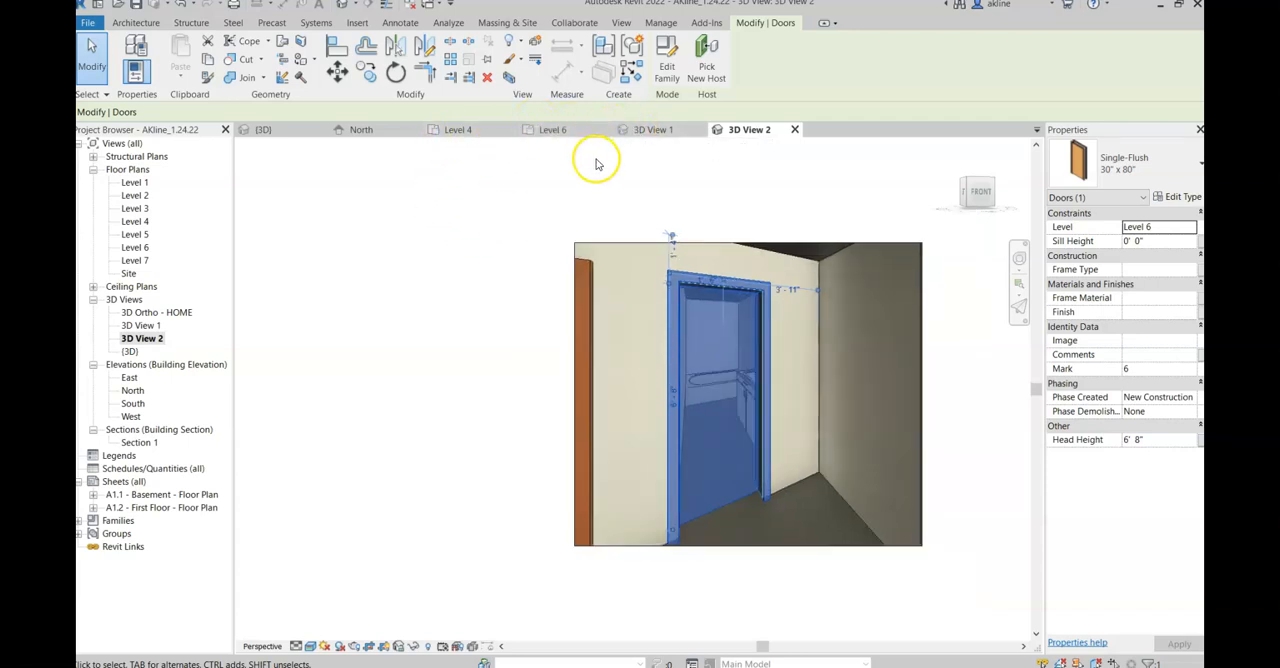
pyautogui.click(745, 420)
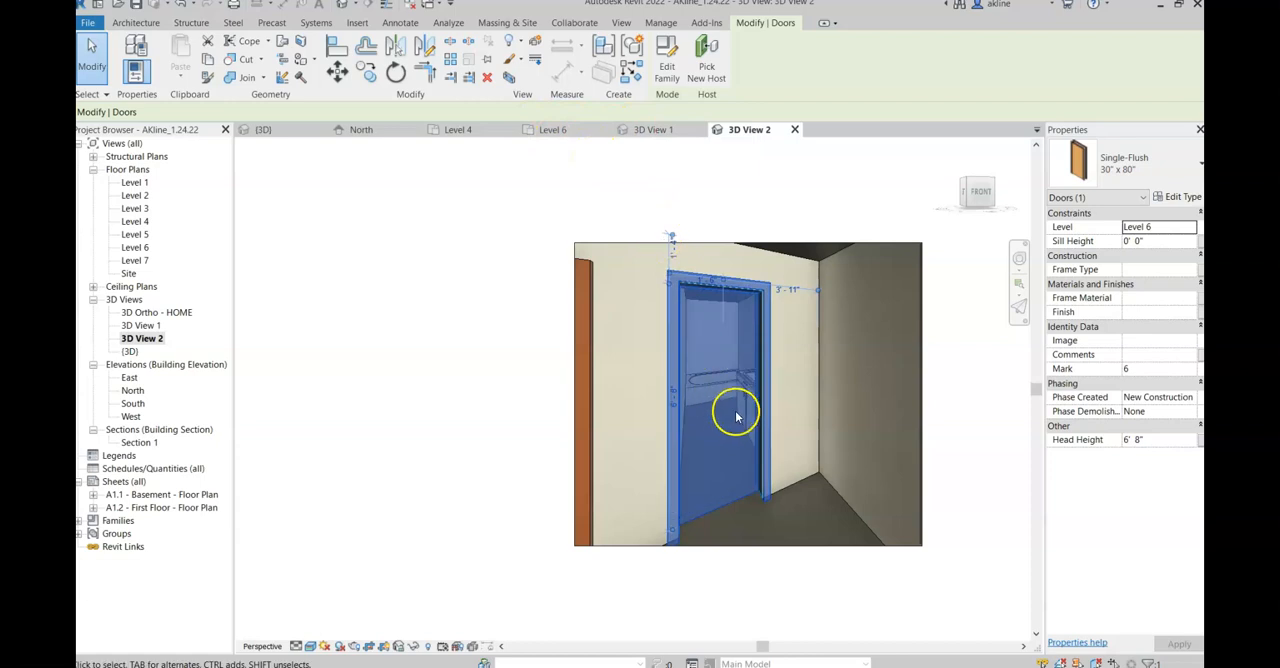
# Step: Review the whole Level 6 floor plan, and switch to the Level 4 floor plan to examine its layout around the stair
pyautogui.click(566, 129)
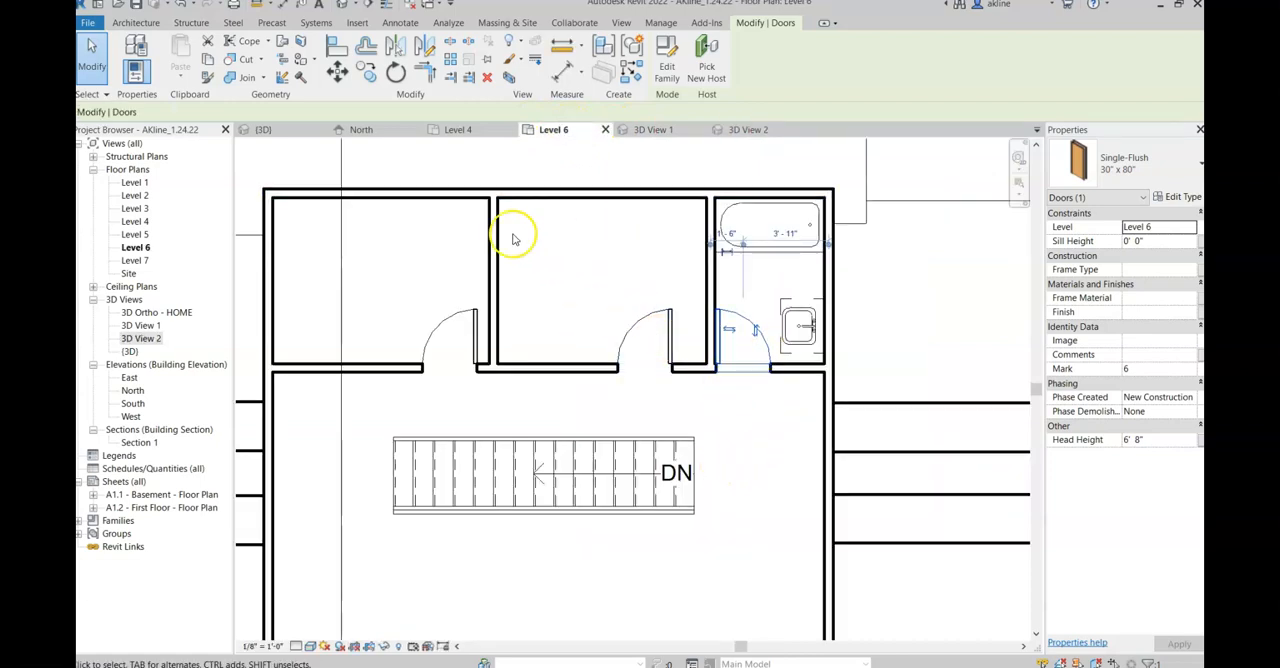
pyautogui.scroll(-2, 571, 333)
pyautogui.scroll(-2, 675, 515)
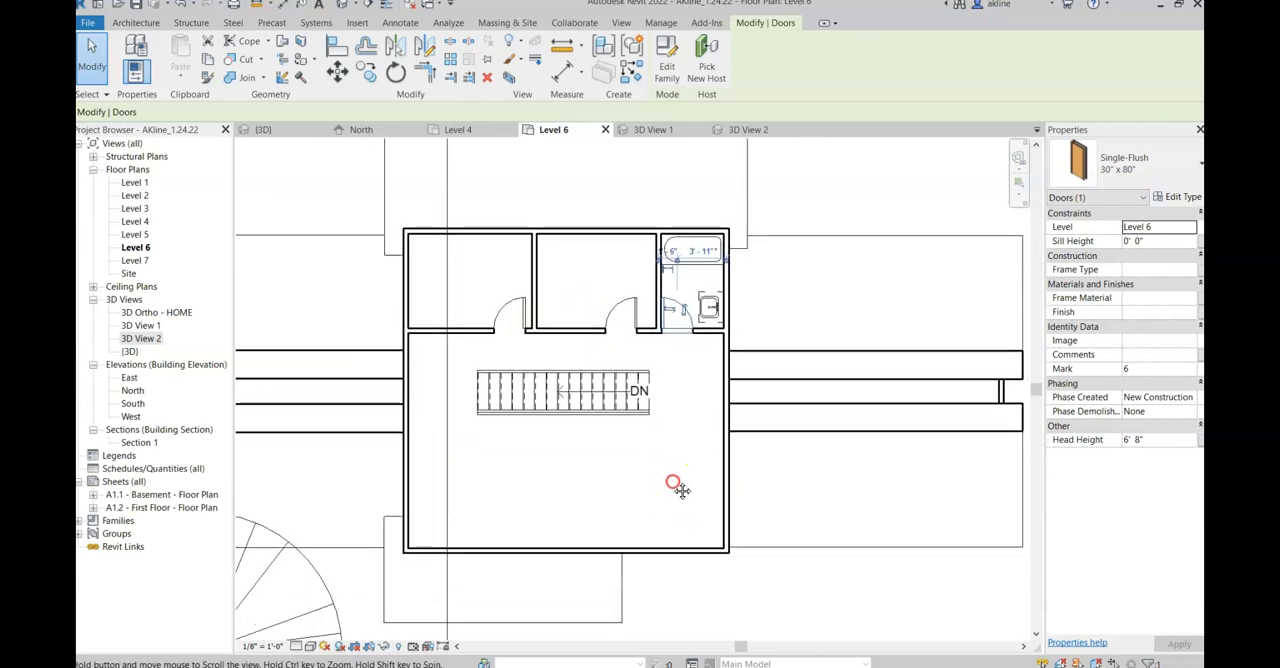
pyautogui.click(460, 130)
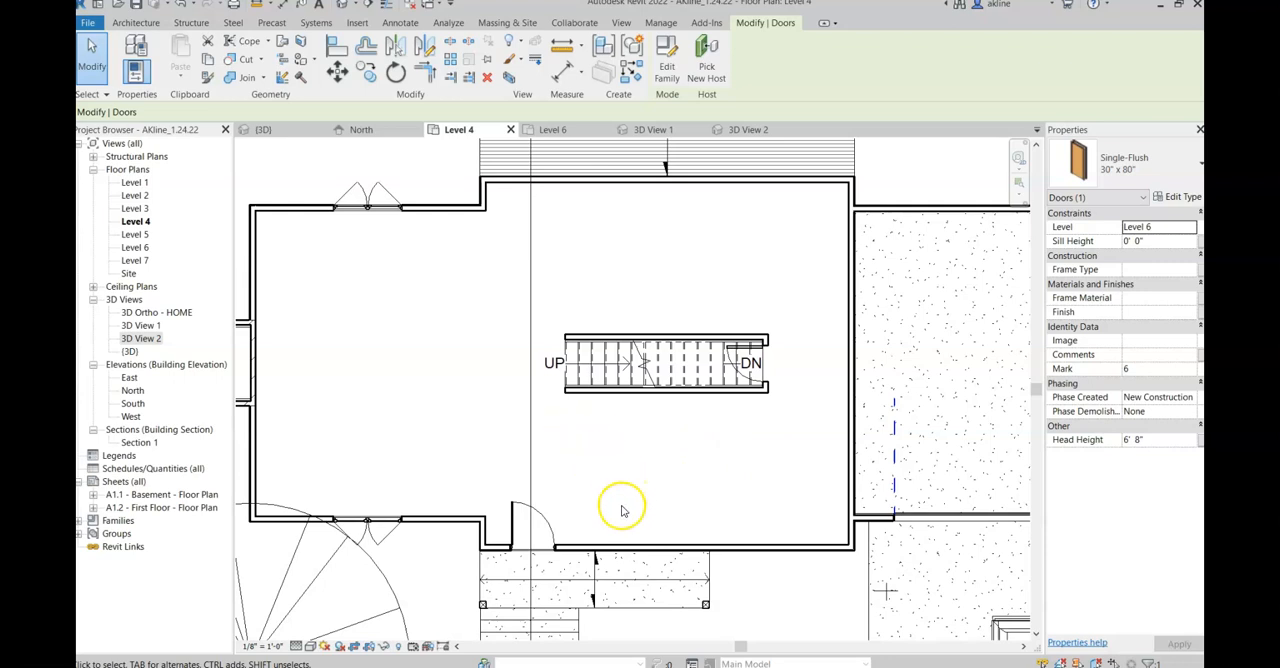
pyautogui.scroll(-1, 598, 527)
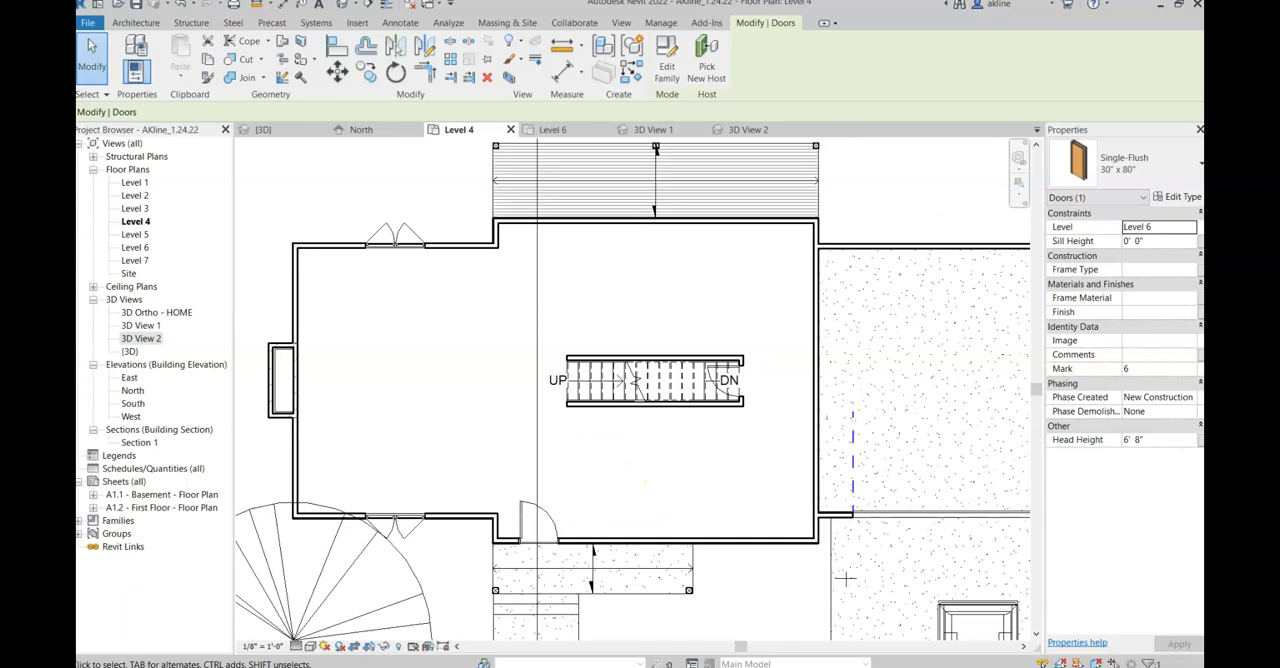